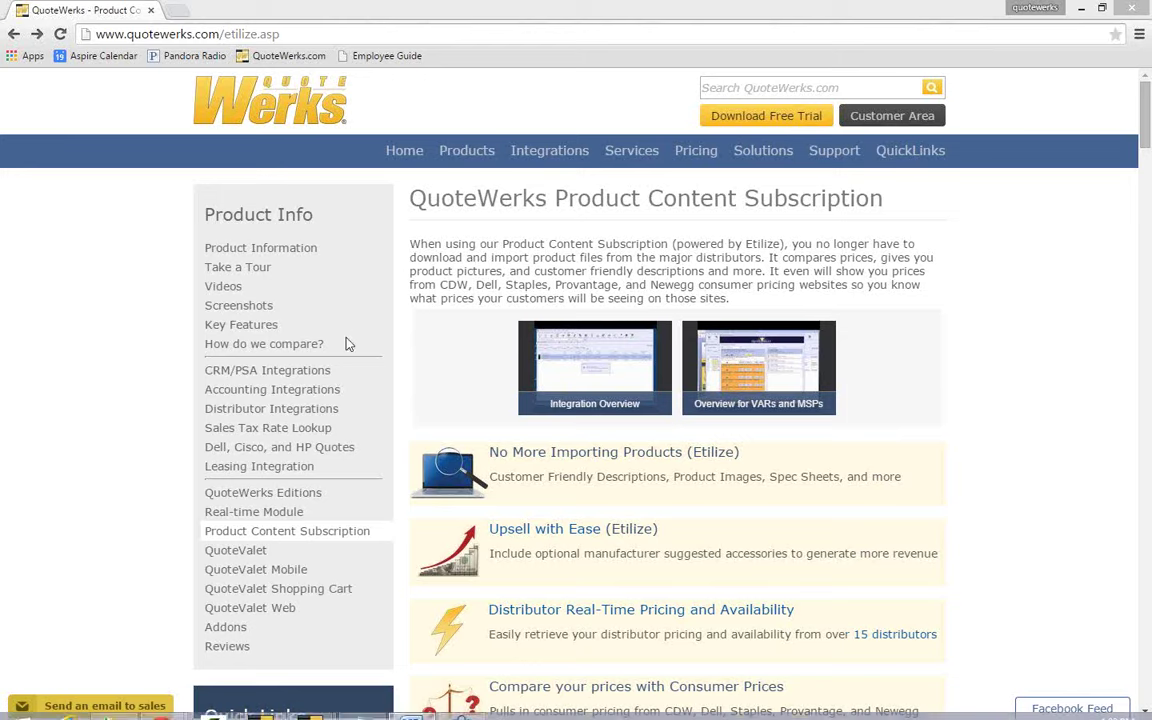
Switch to the QuoteWerks Product Lookup window and retrieve real-time distributor pricing and availability for the SYS-6028R-TR.
mouse_move(310, 705)
left_click(357, 562)
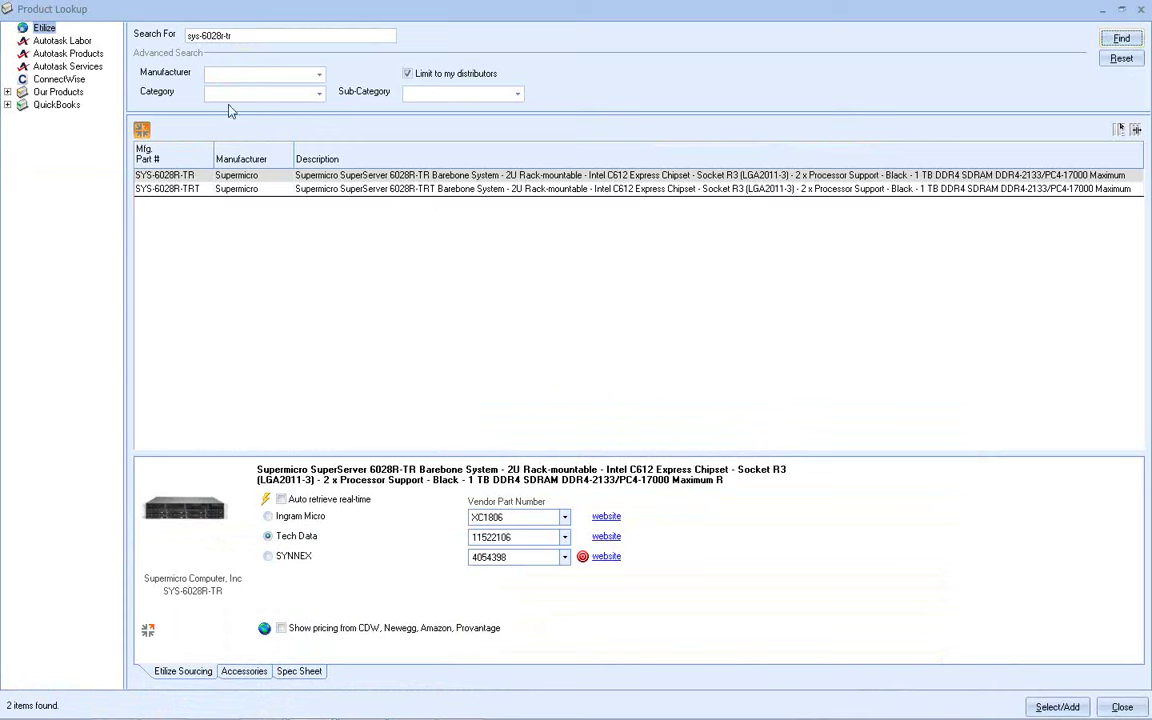
left_click(265, 501)
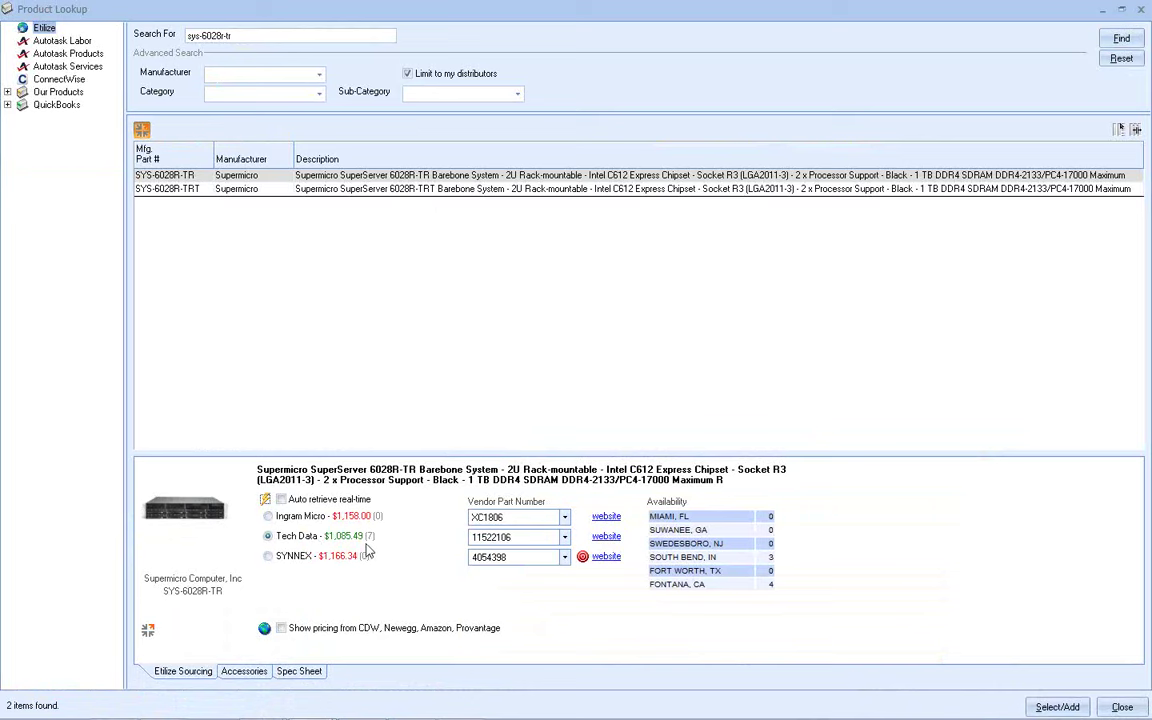
In the other QuoteWerks Product Lookup window, retrieve real-time pricing for the SYS-6028R-TR and view the vendor performance details.
mouse_move(260, 705)
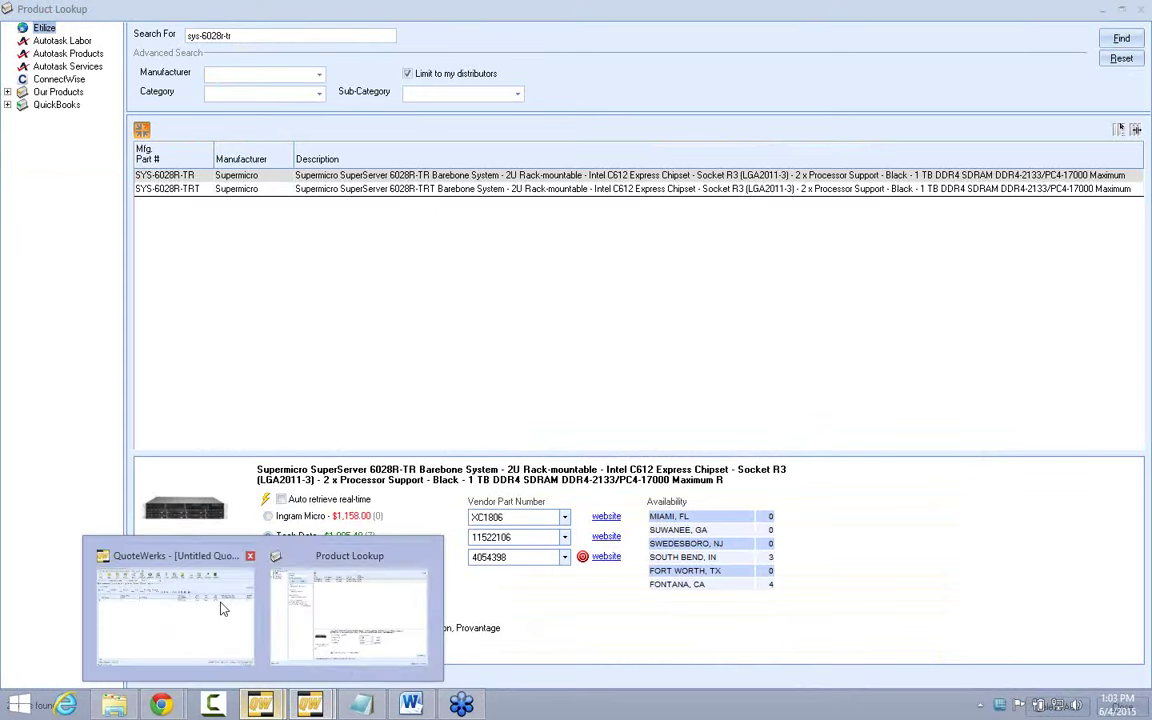
left_click(348, 612)
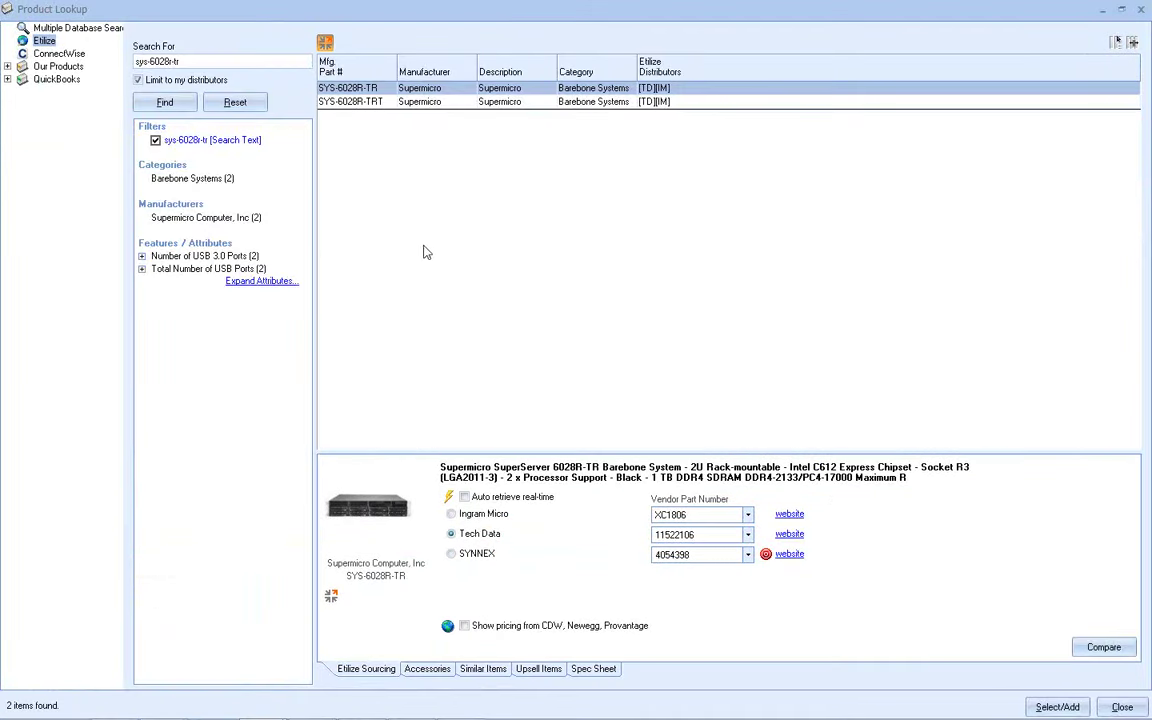
left_click(448, 498)
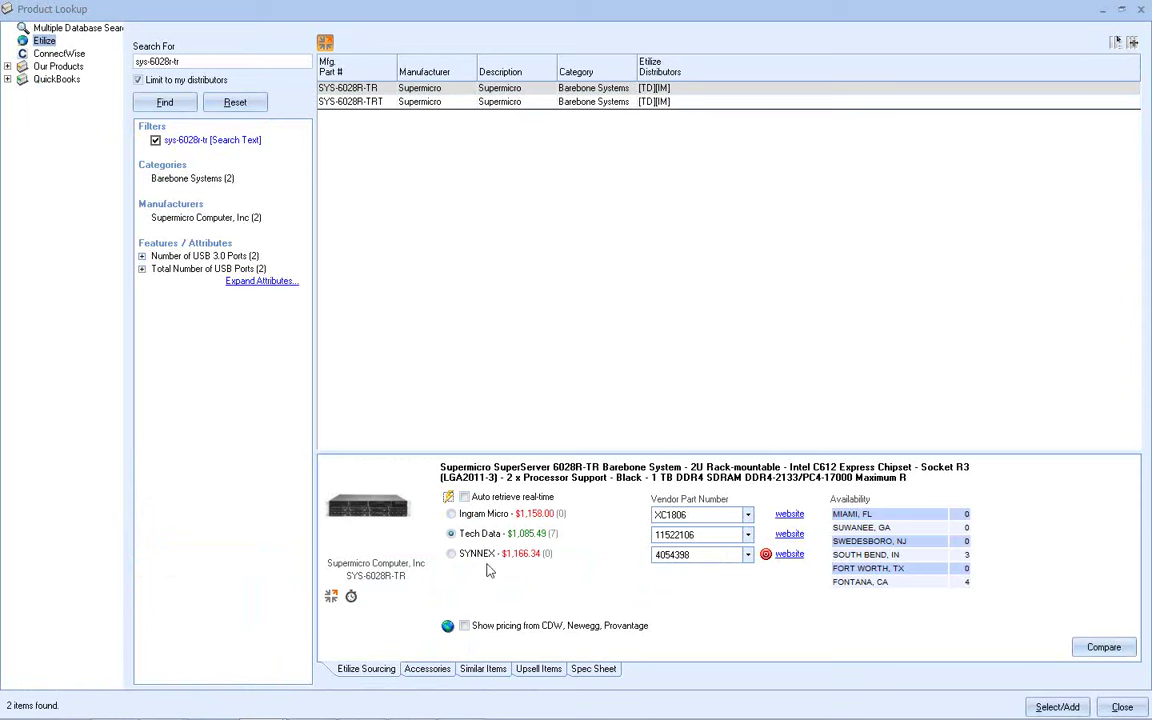
left_click(351, 598)
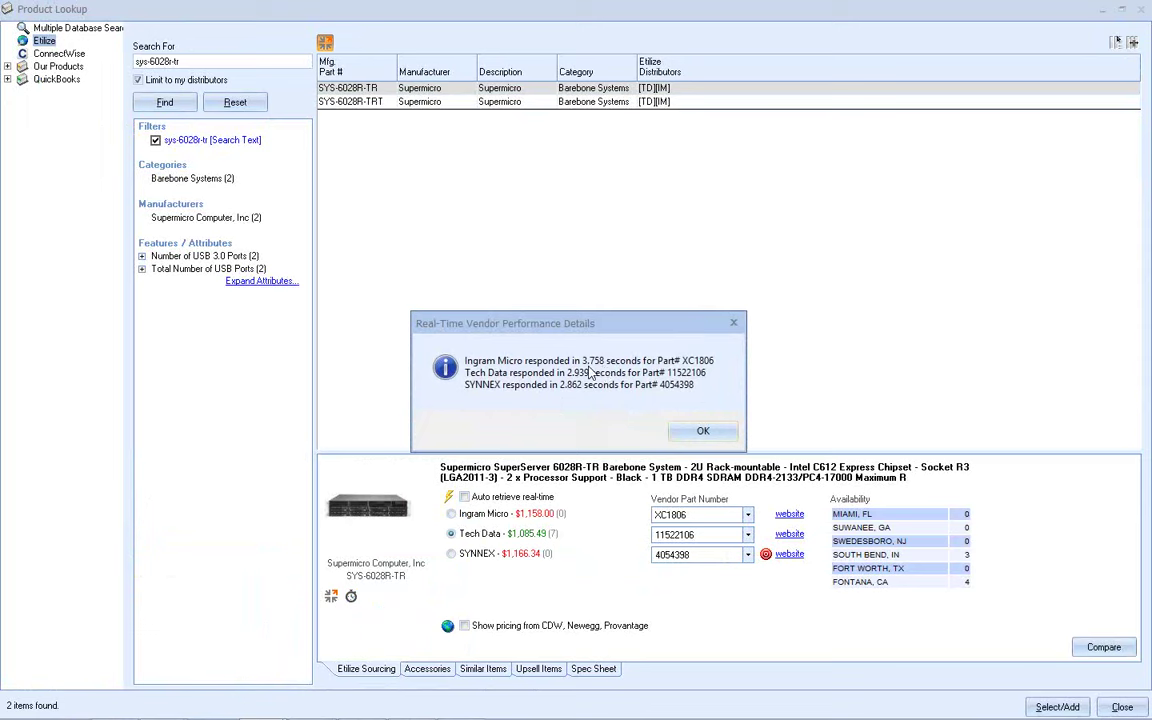
left_click(710, 438)
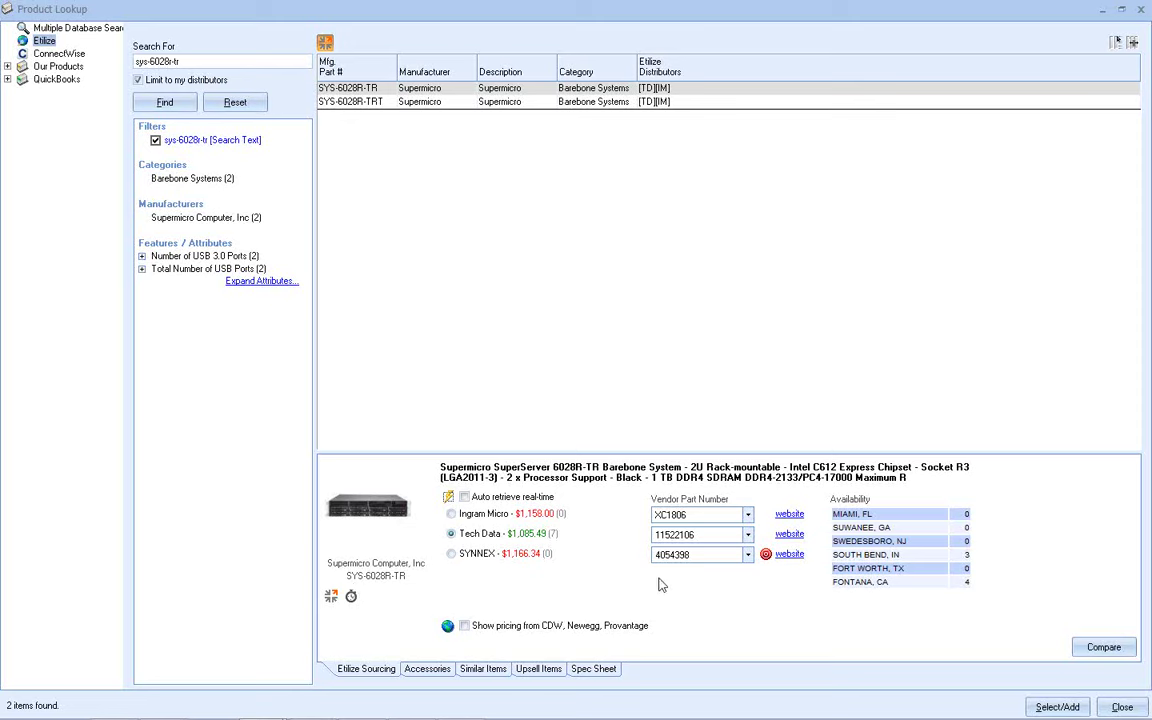
Retrieve consumer website pricing for the SYS-6028R-TR and check NewEgg's availability, keeping Tech Data as the selected vendor.
mouse_move(767, 557)
left_click(446, 626)
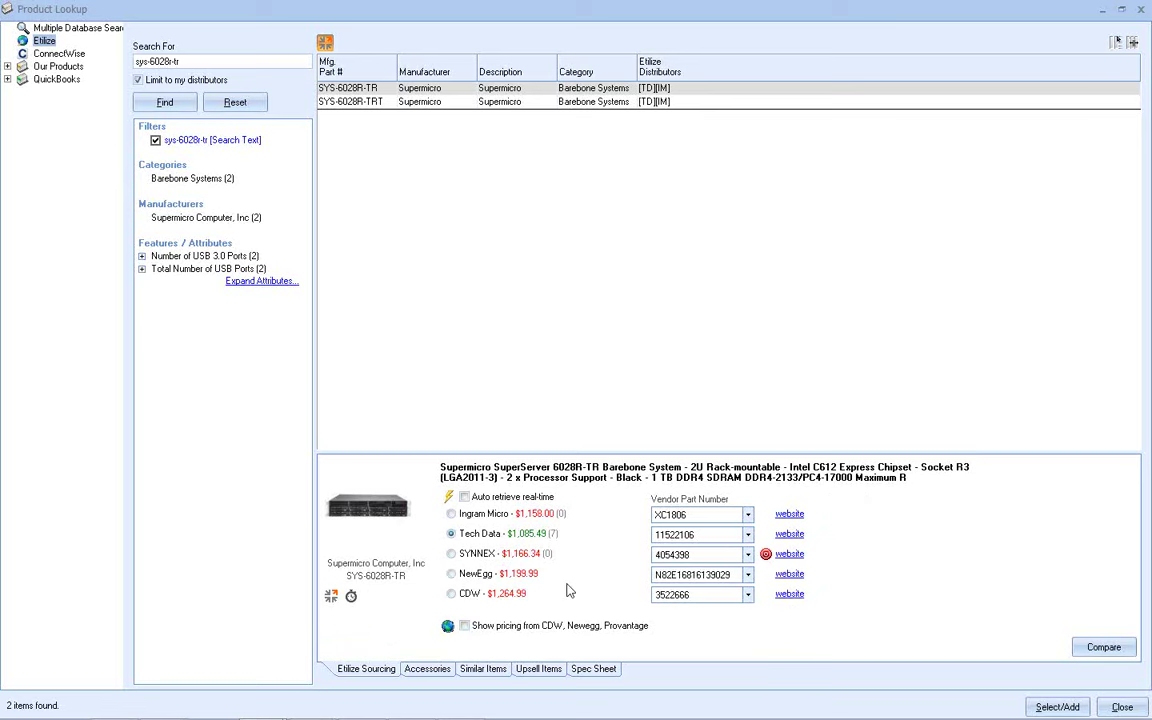
left_click(451, 574)
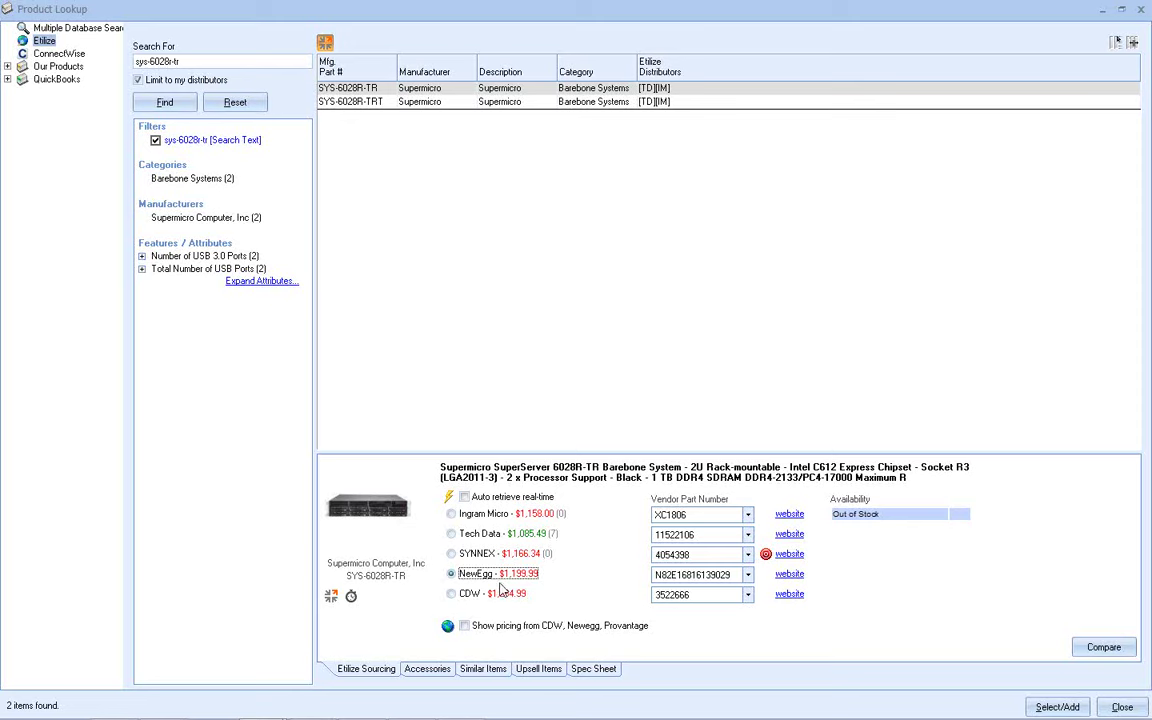
left_click(478, 536)
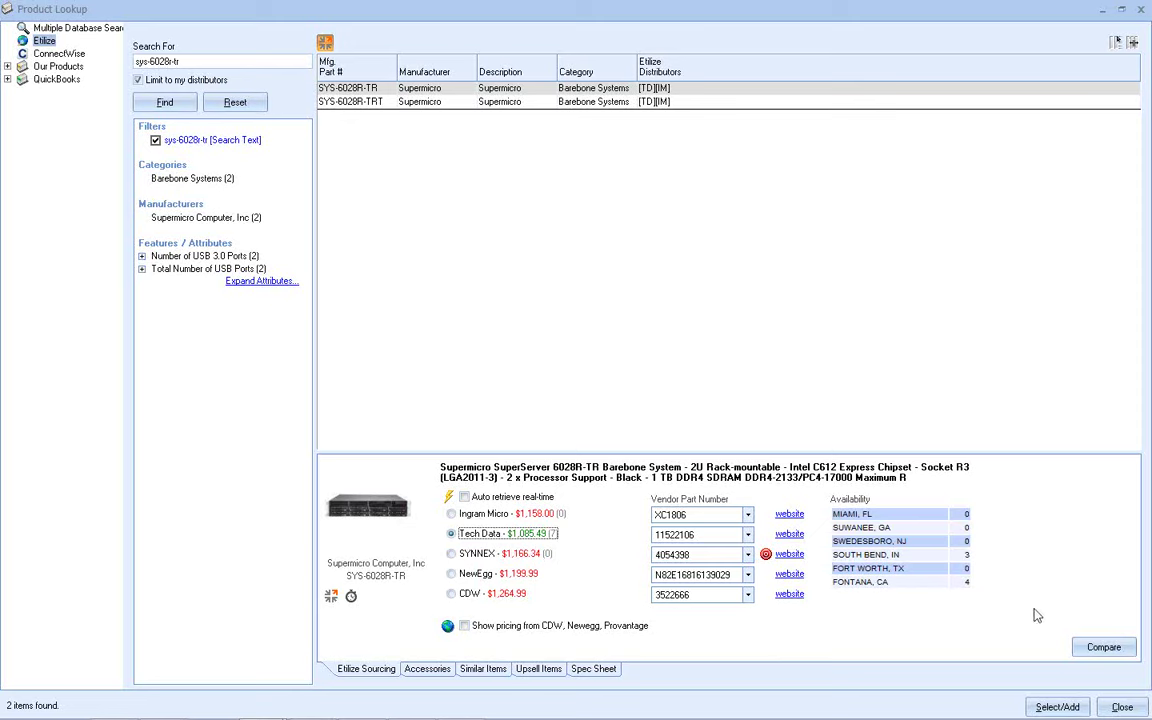
Add the SYS-6028R-TR to the Etilize product comparison and review its specifications.
left_click(1103, 648)
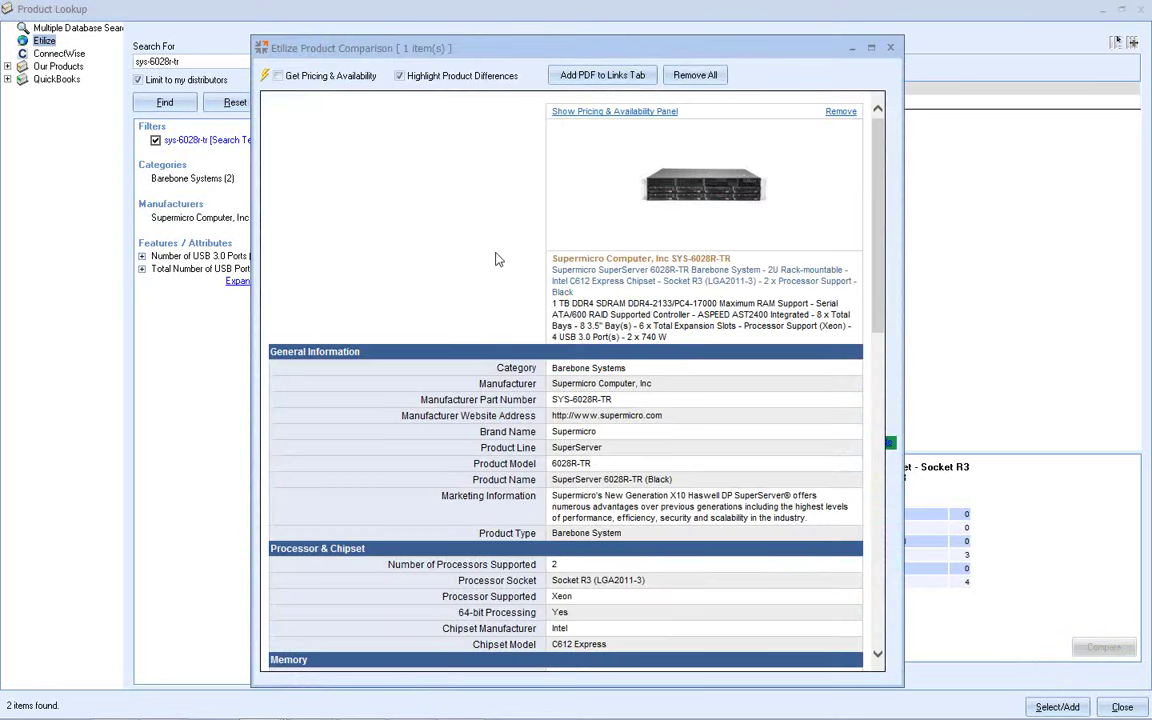
scroll(742, 278, "down", 1)
scroll(742, 278, "down", 1)
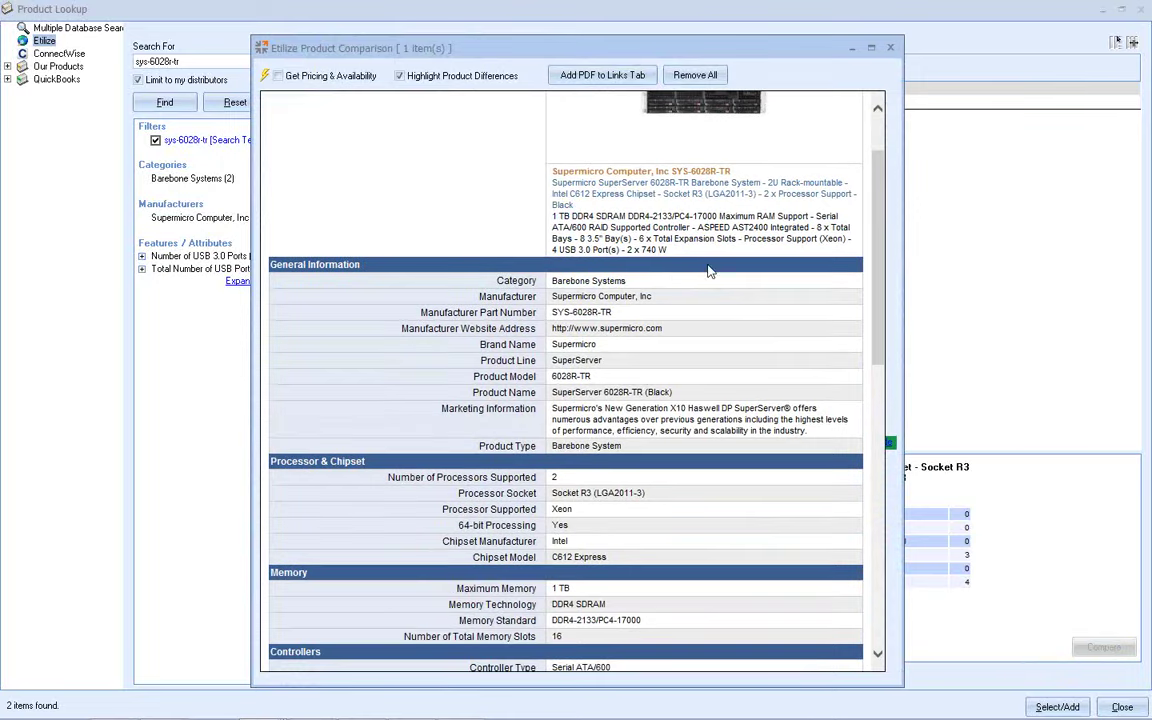
scroll(548, 222, "down", 2)
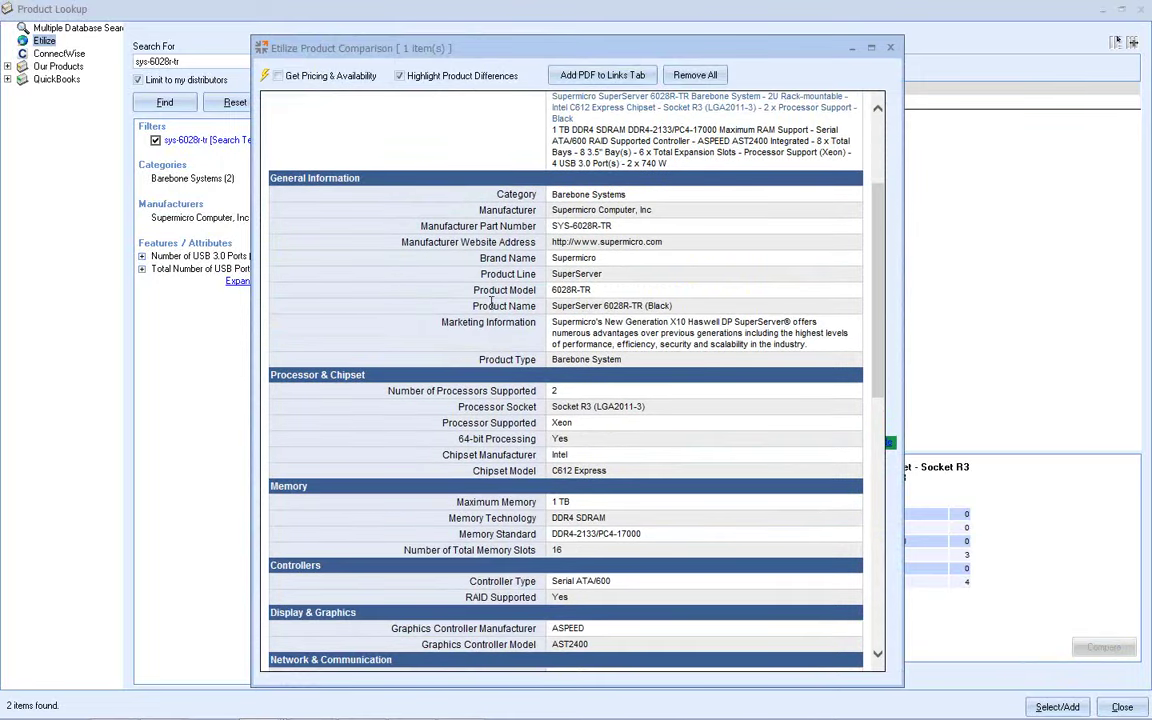
scroll(491, 302, "down", 2)
scroll(491, 302, "down", 2)
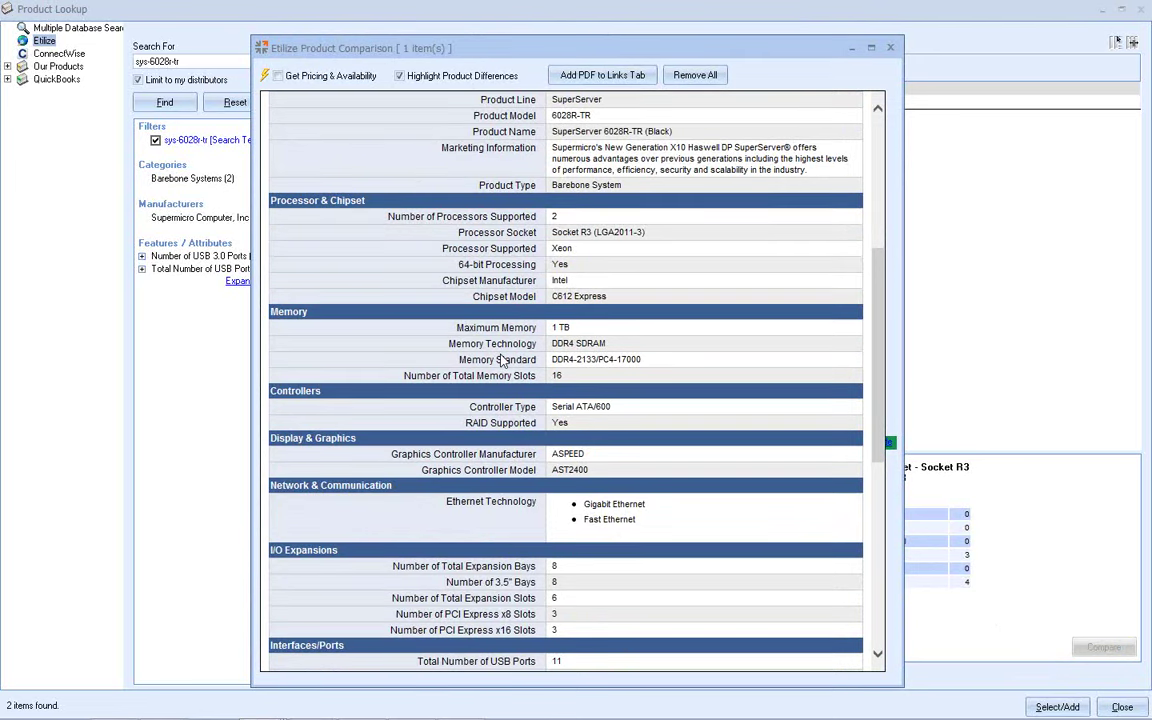
scroll(503, 360, "down", 9)
scroll(503, 349, "up", 10)
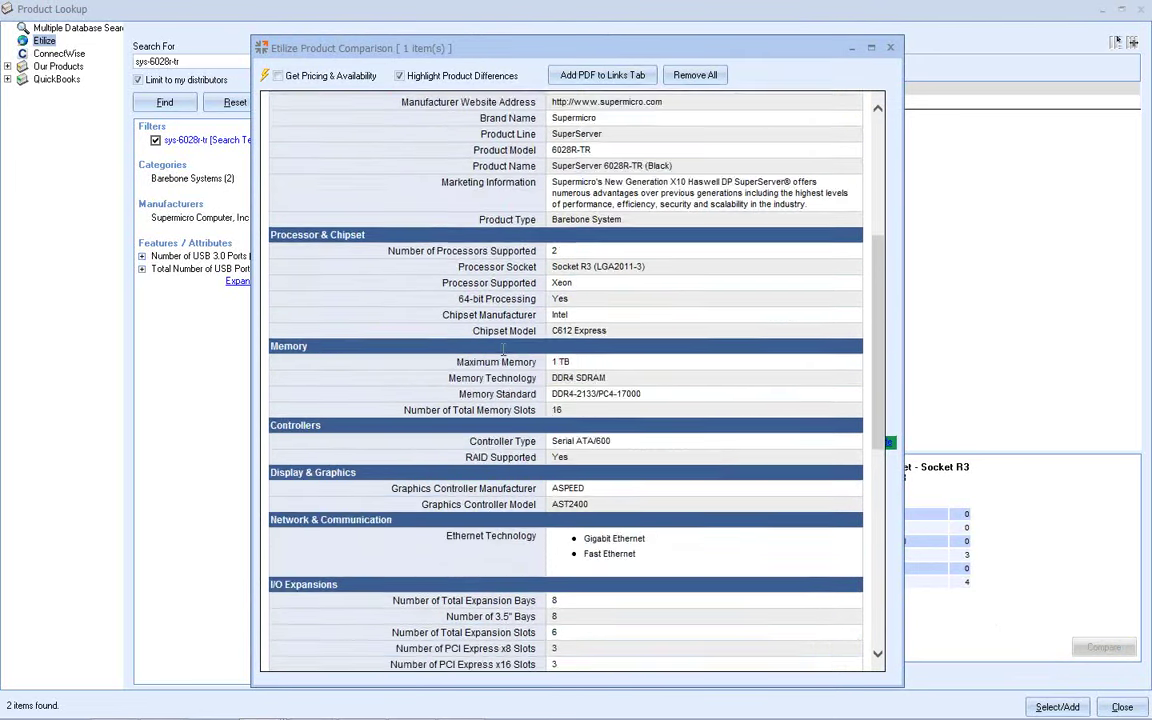
scroll(503, 349, "up", 8)
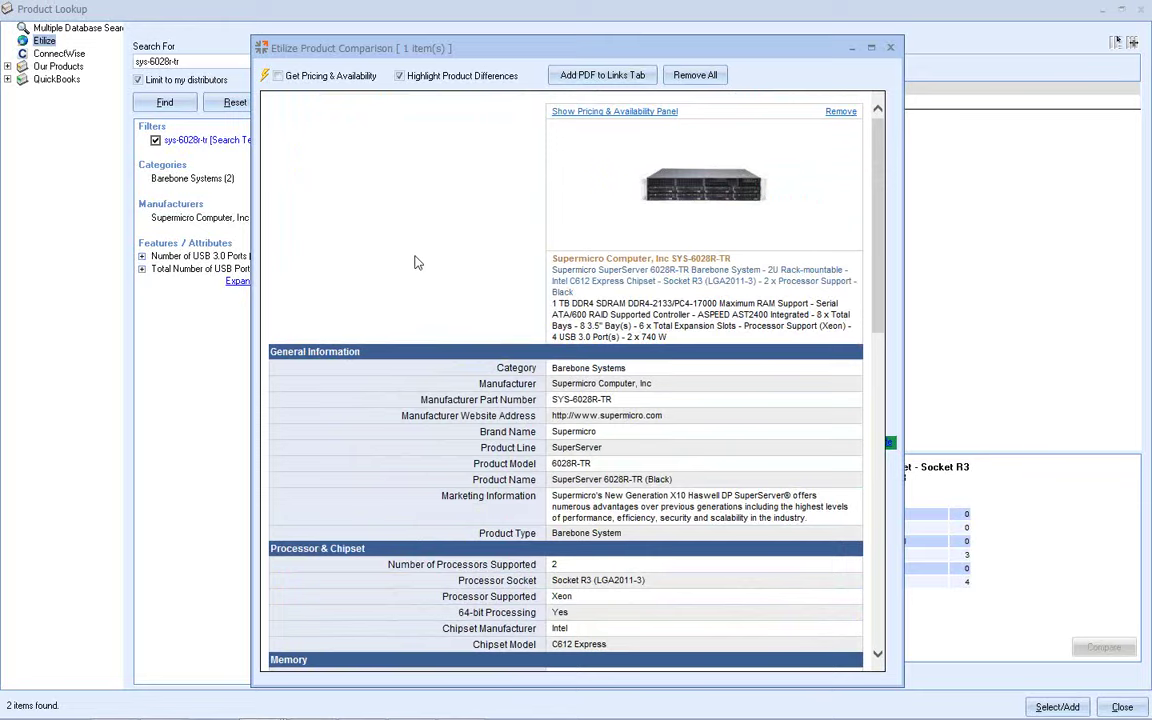
left_click_drag(425, 60, 212, 33)
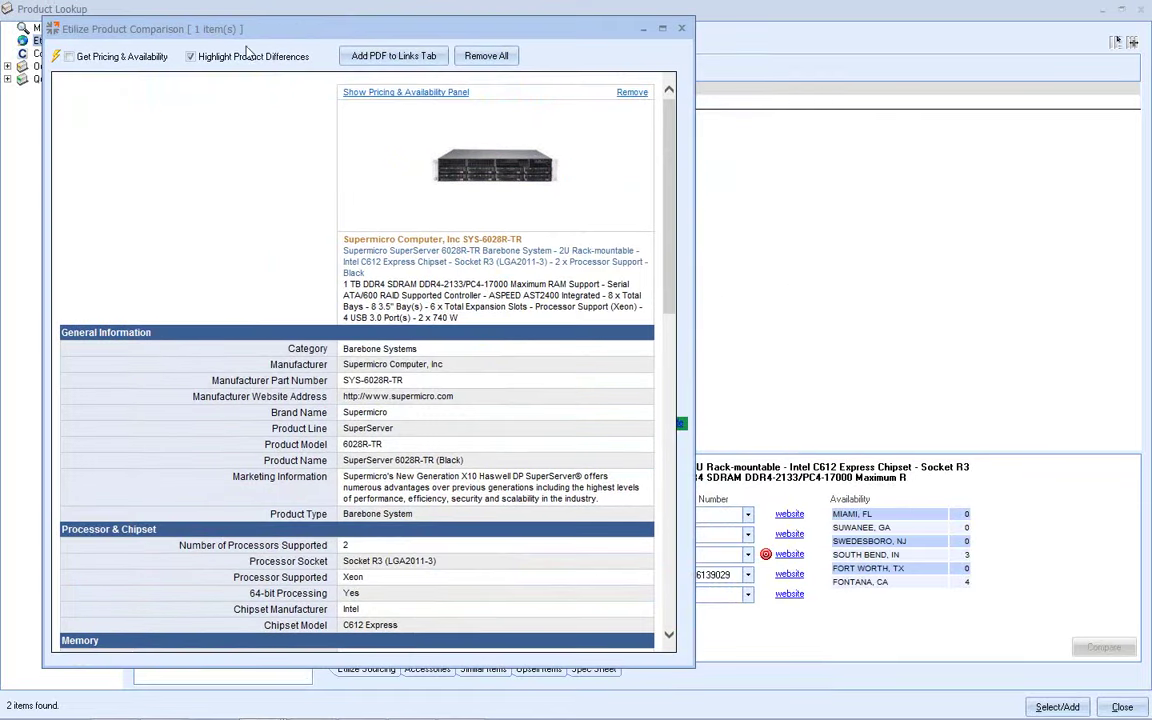
left_click(677, 21)
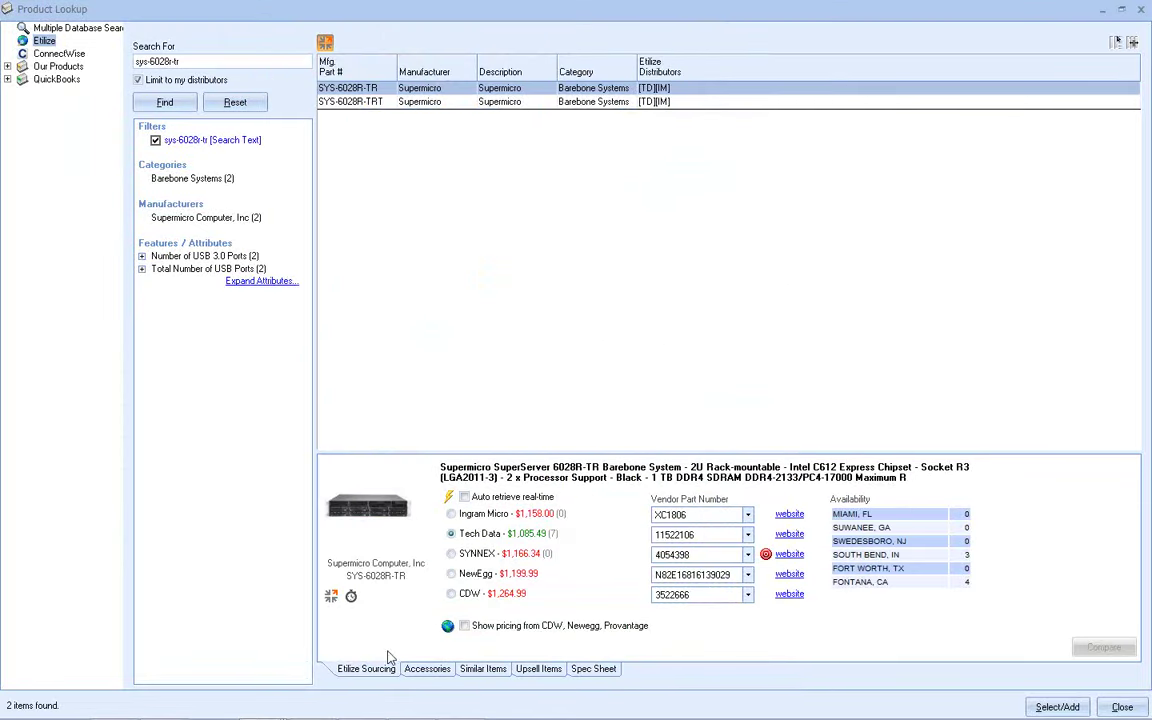
Add the SYS-6028R-TRT to the product comparison and bring up the side-by-side view of both servers.
left_click(355, 104)
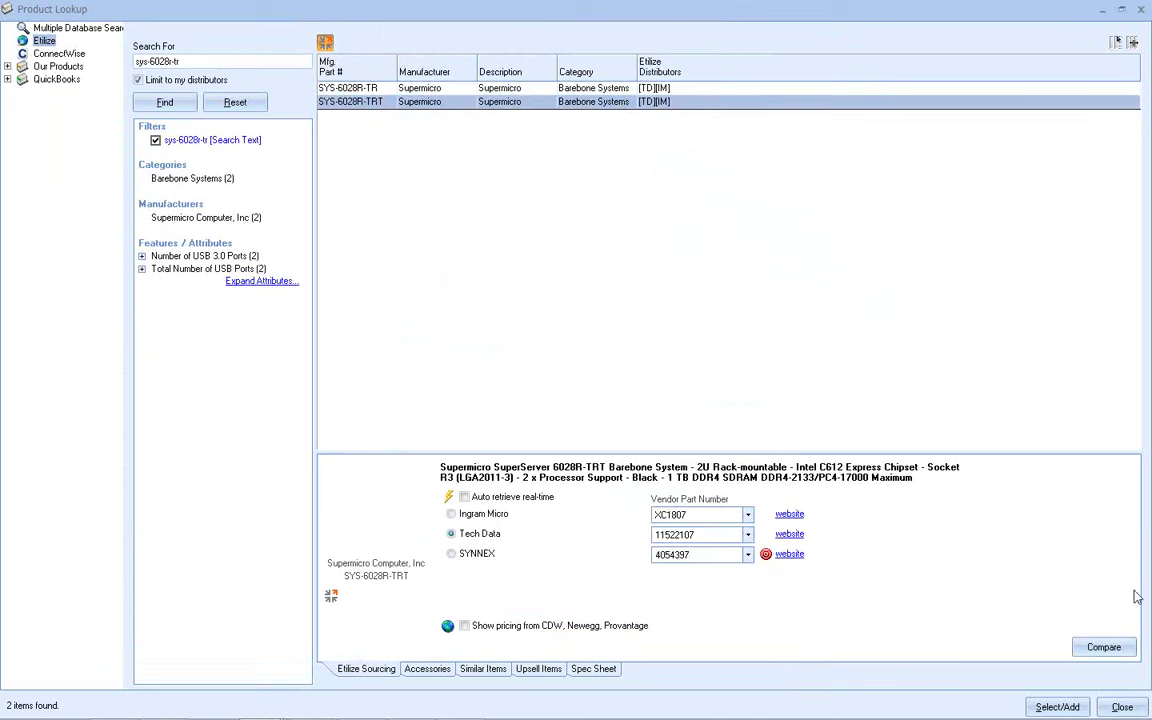
left_click(1100, 648)
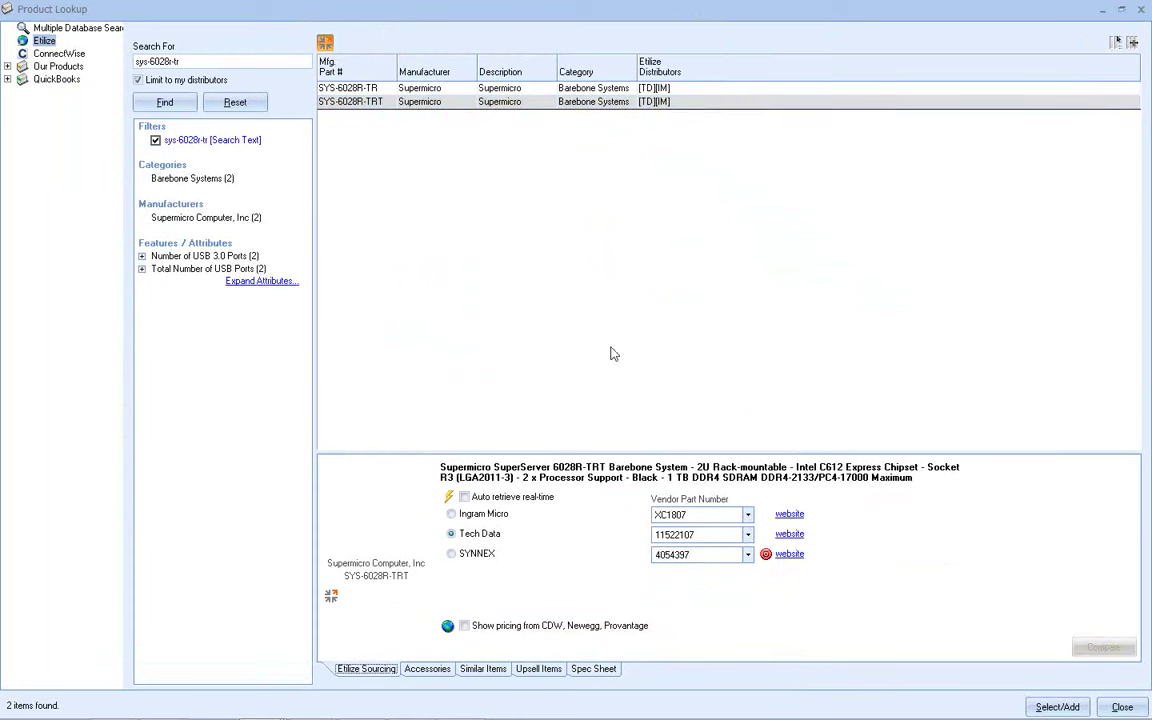
mouse_move(259, 705)
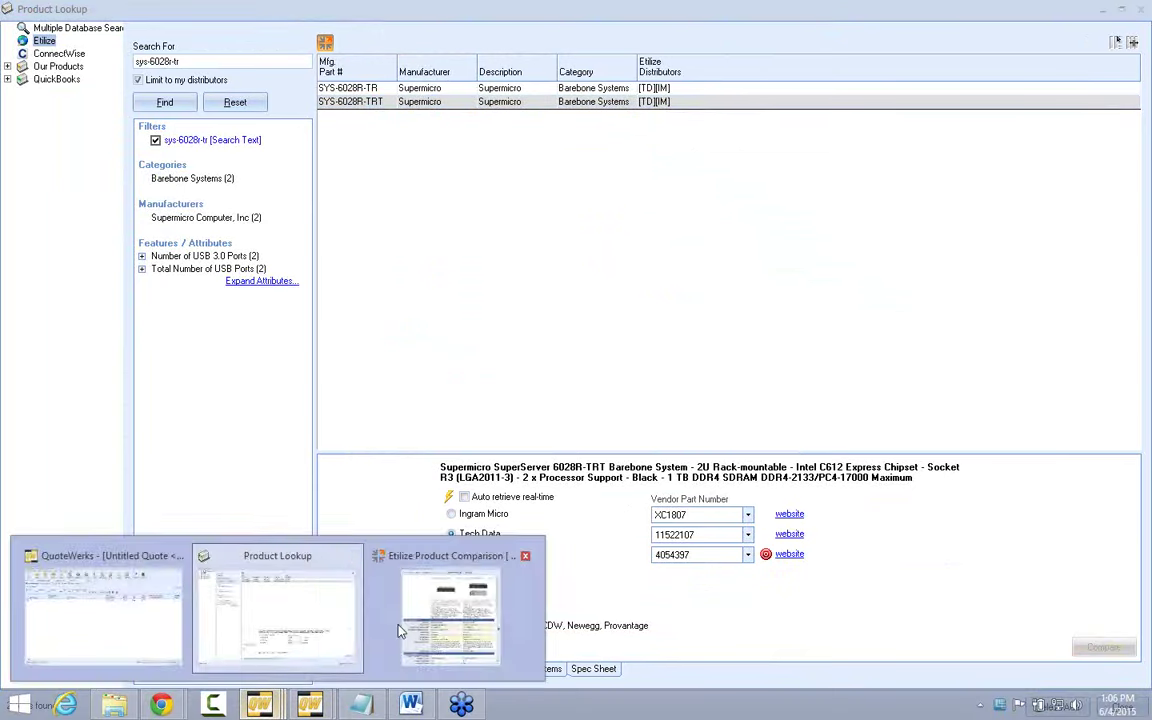
left_click(398, 630)
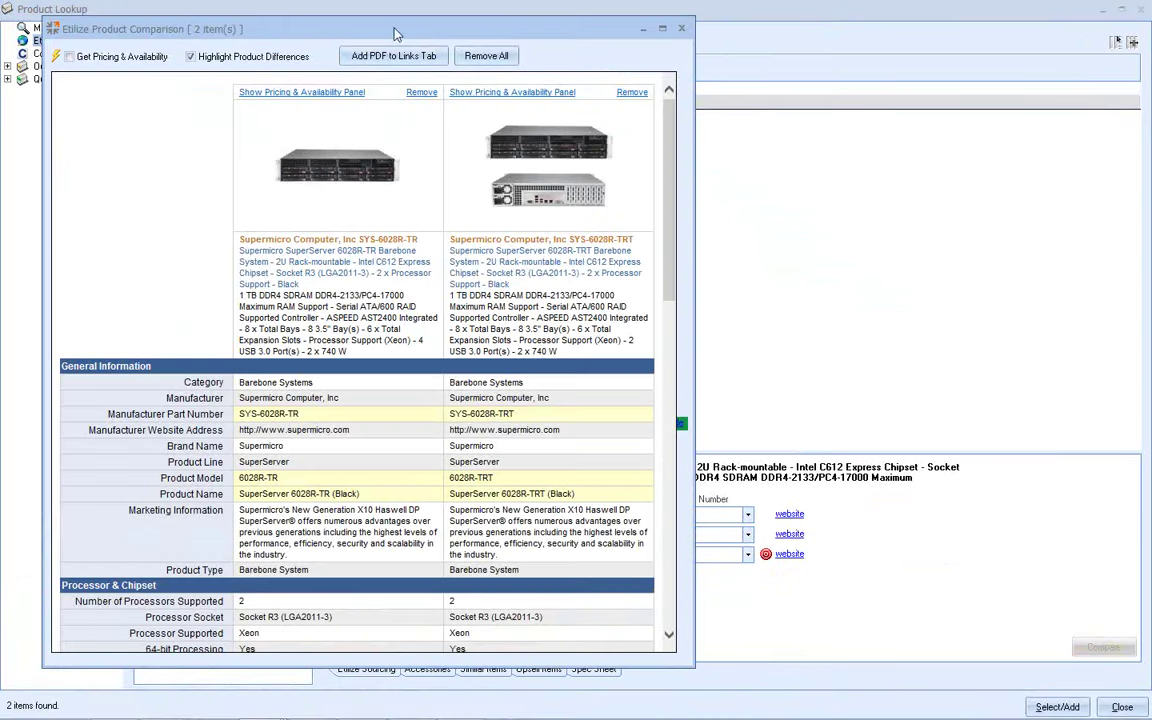
left_click_drag(396, 34, 550, 33)
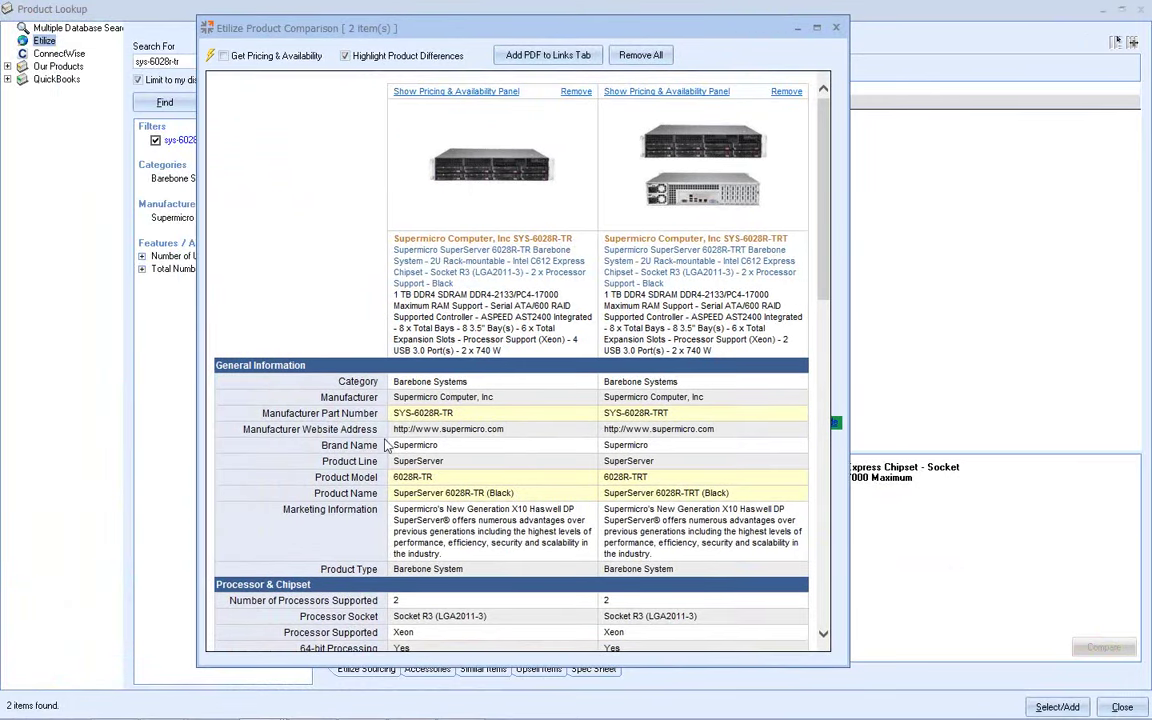
Examine the highlighted specification differences between the SYS-6028R-TR and SYS-6028R-TRT, down to package contents and warranty.
scroll(290, 410, "down", 10)
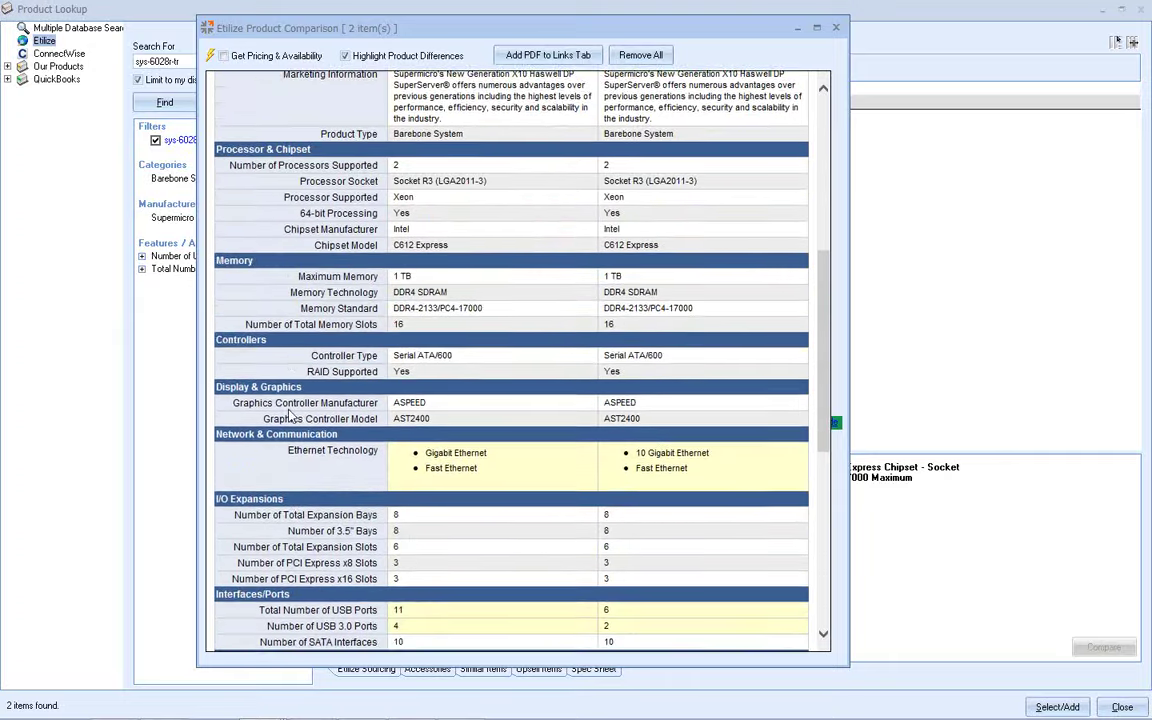
scroll(560, 320, "up", 10)
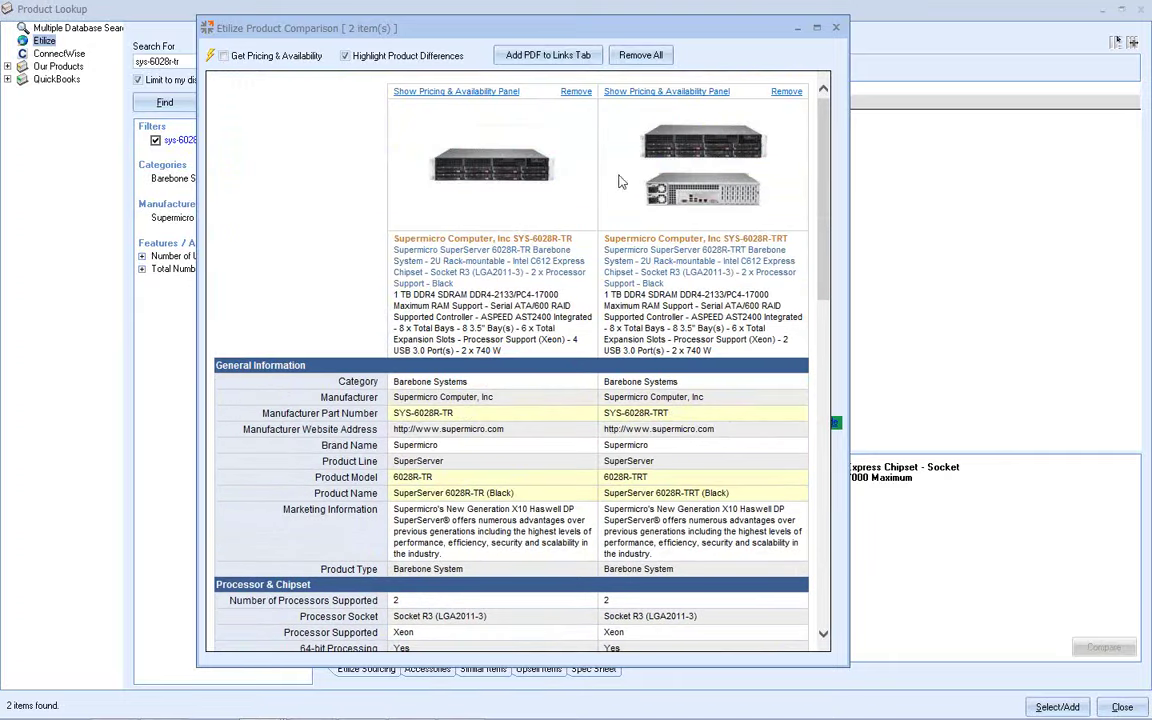
scroll(630, 165, "down", 15)
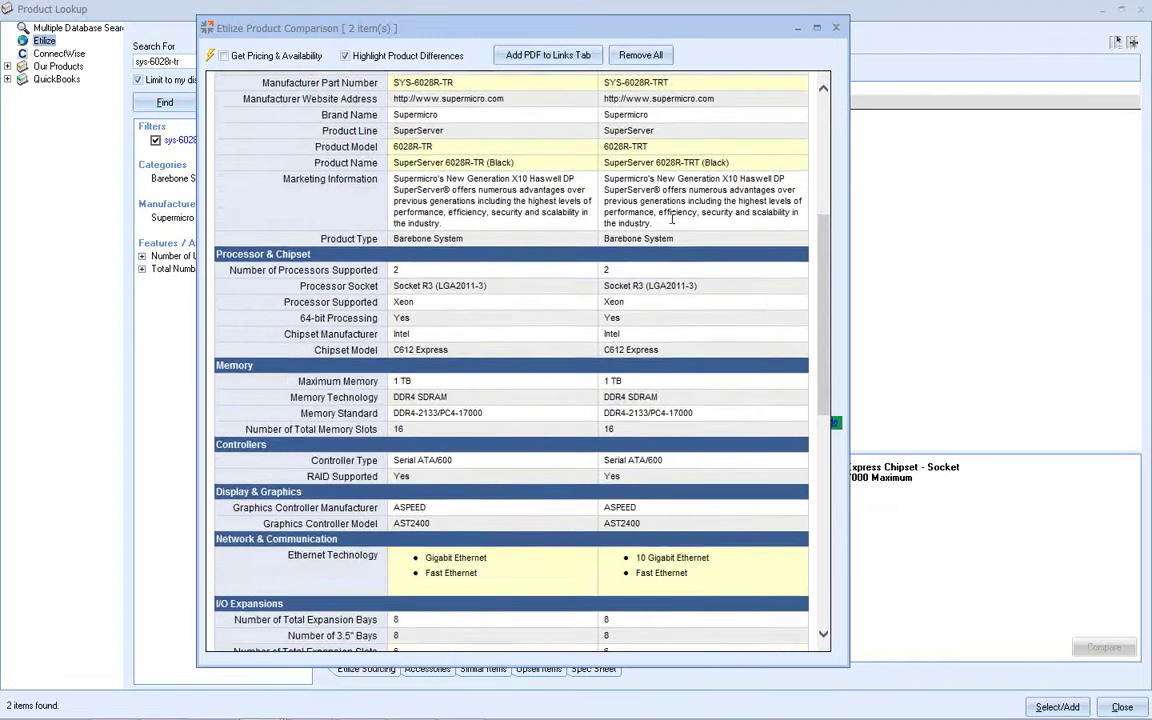
scroll(630, 157, "up", 2)
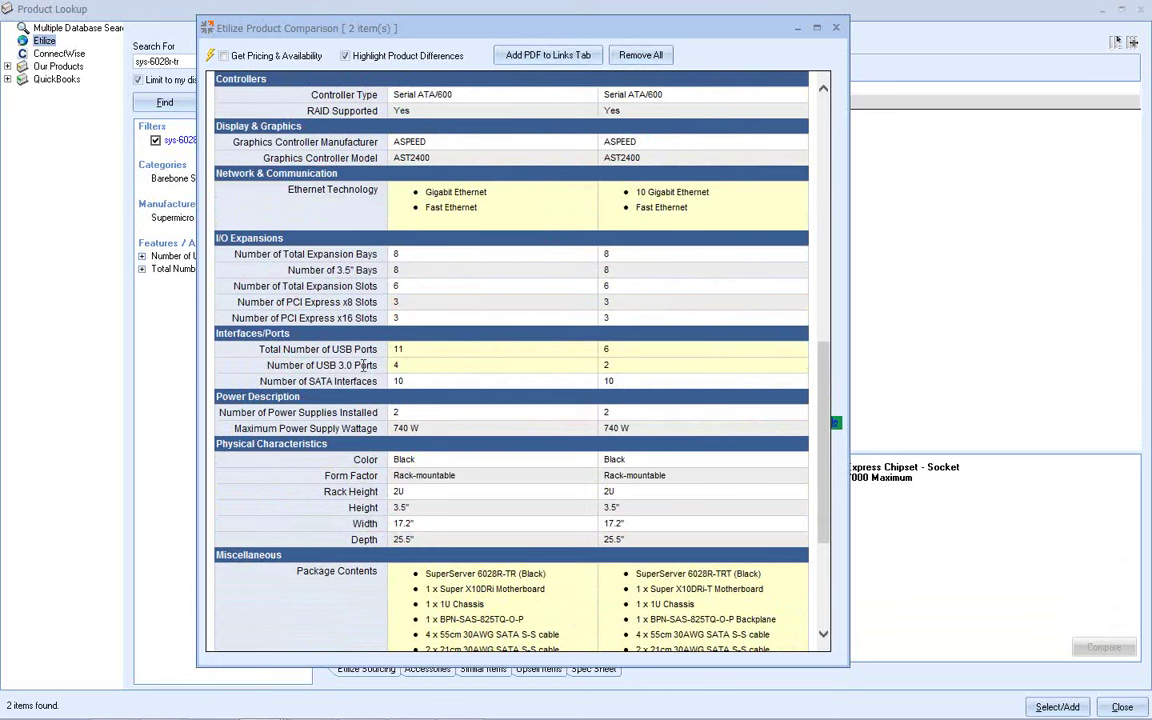
scroll(442, 305, "up", 1)
scroll(442, 305, "down", 5)
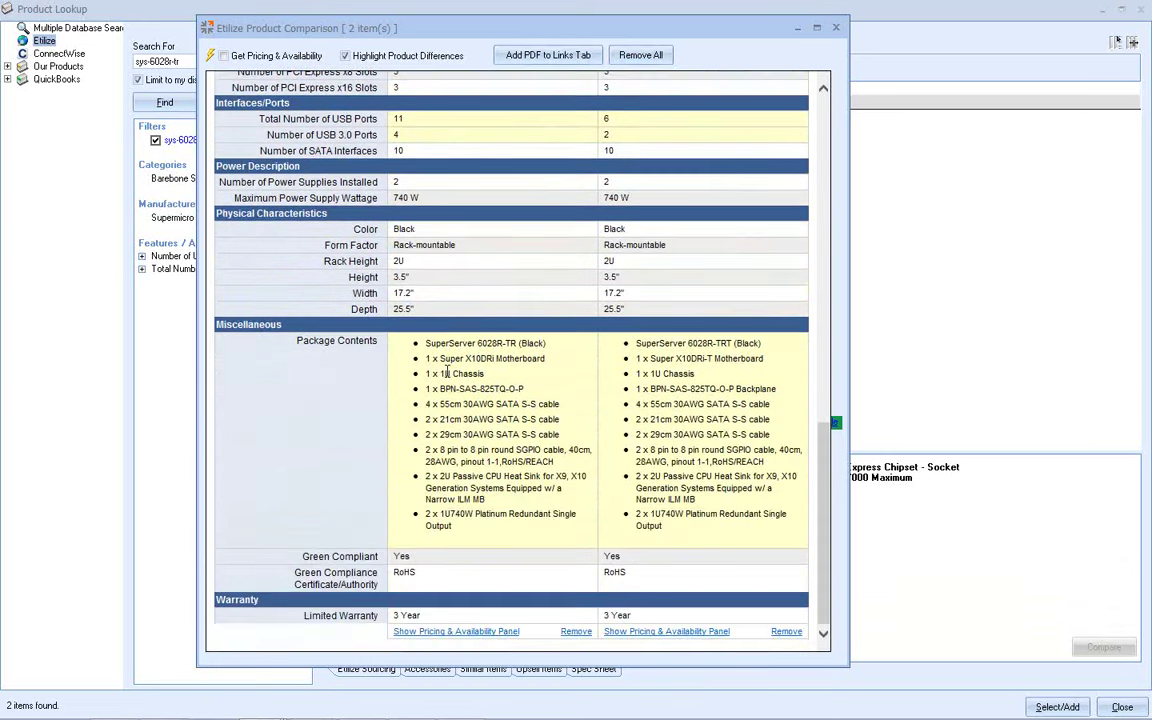
scroll(446, 373, "up", 10)
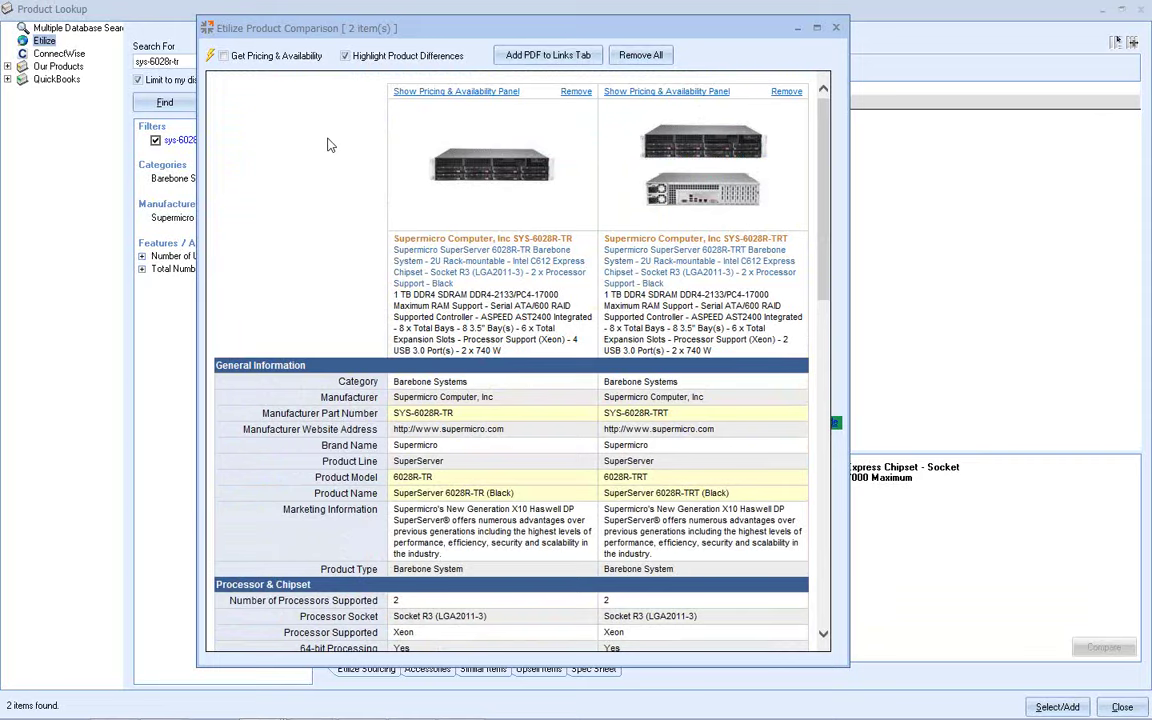
Turn on Get Pricing & Availability in the maximized comparison and select the Tech Data offer for the SYS-6028R-TR.
double_click(340, 28)
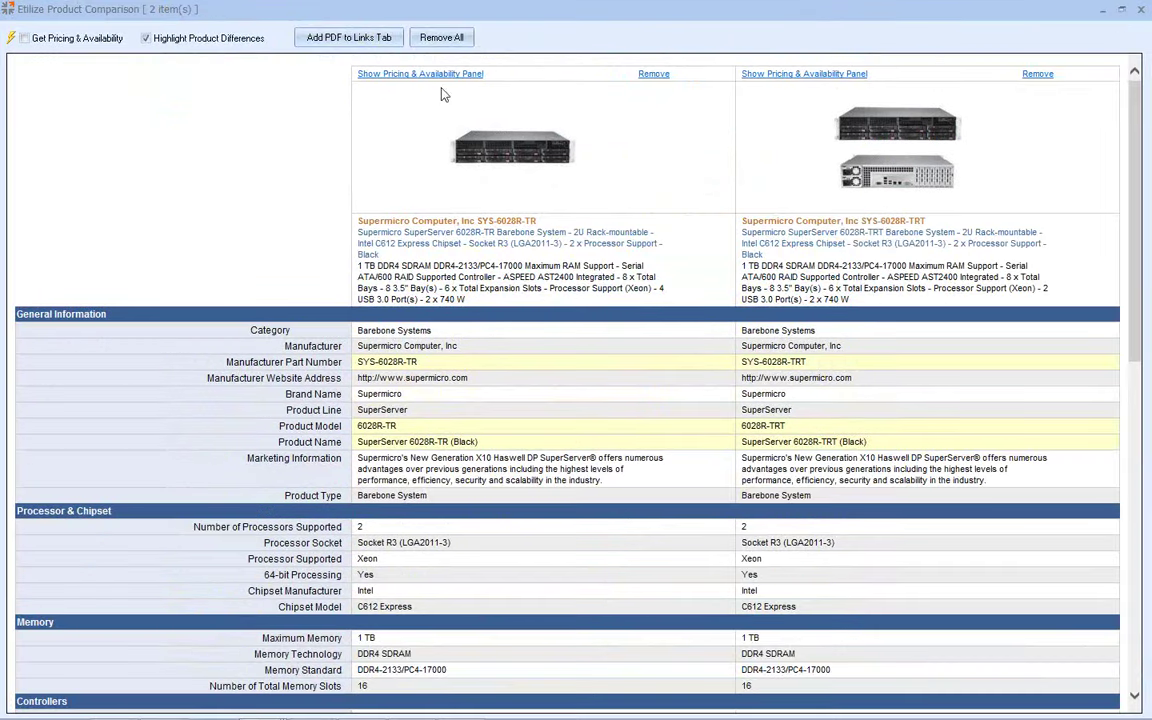
left_click(24, 38)
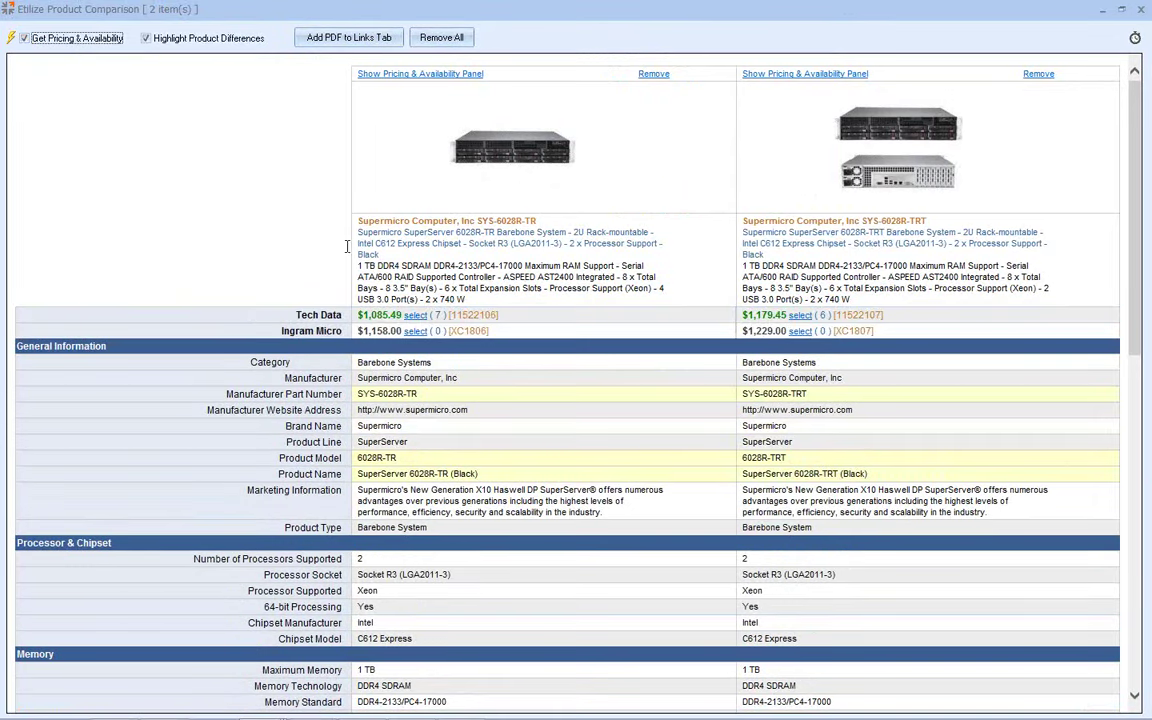
left_click(416, 316)
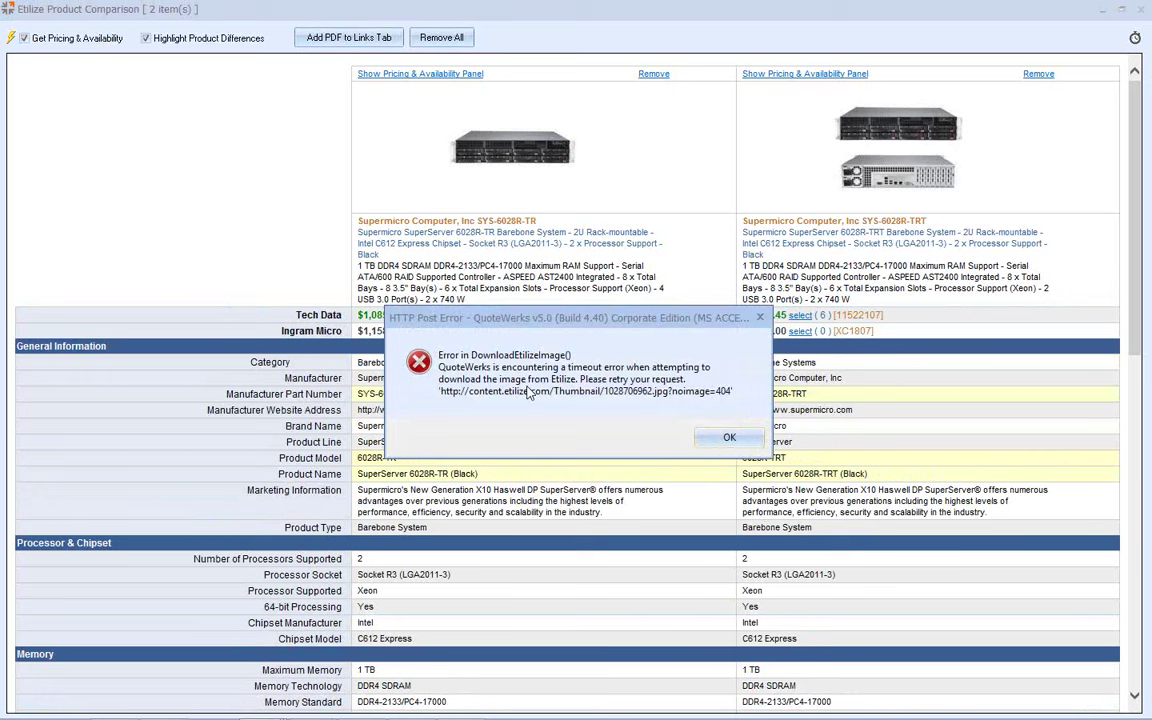
left_click_drag(549, 320, 495, 260)
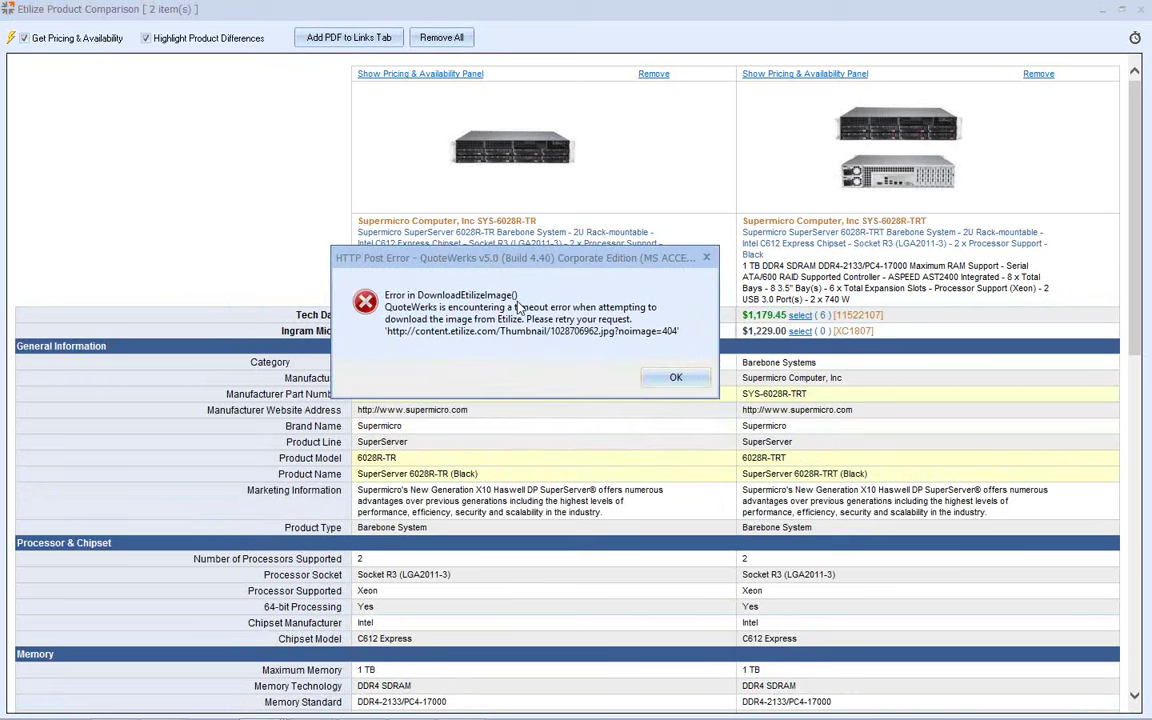
left_click(663, 380)
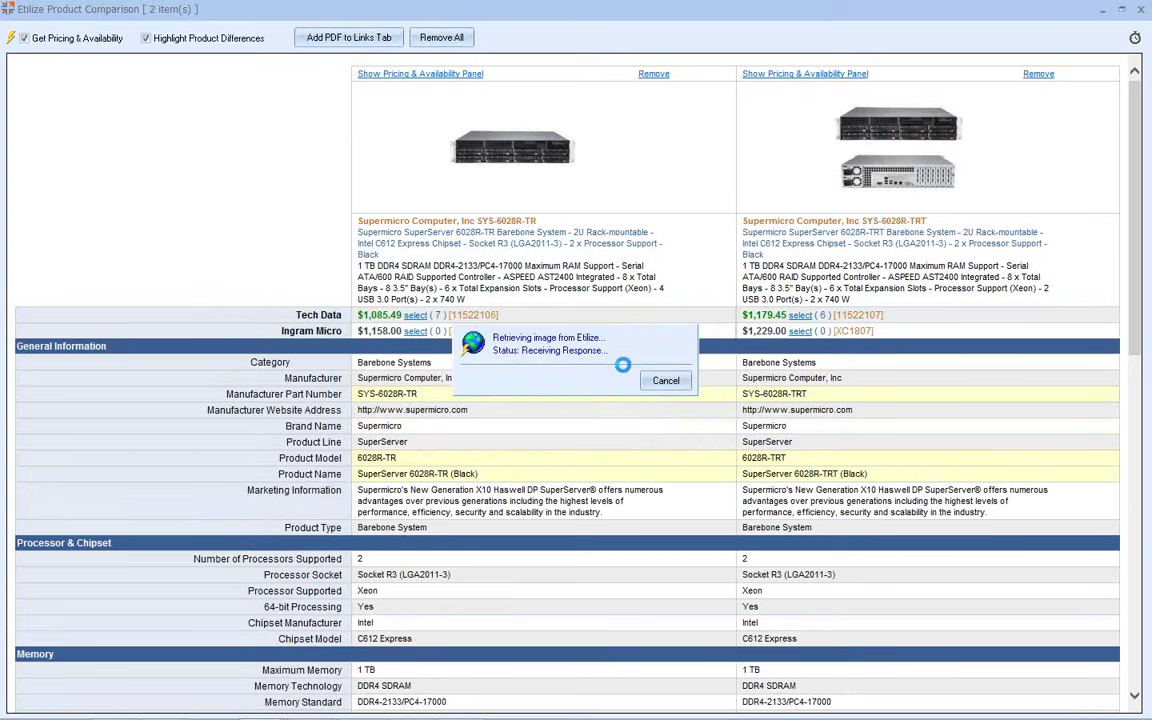
left_click(665, 380)
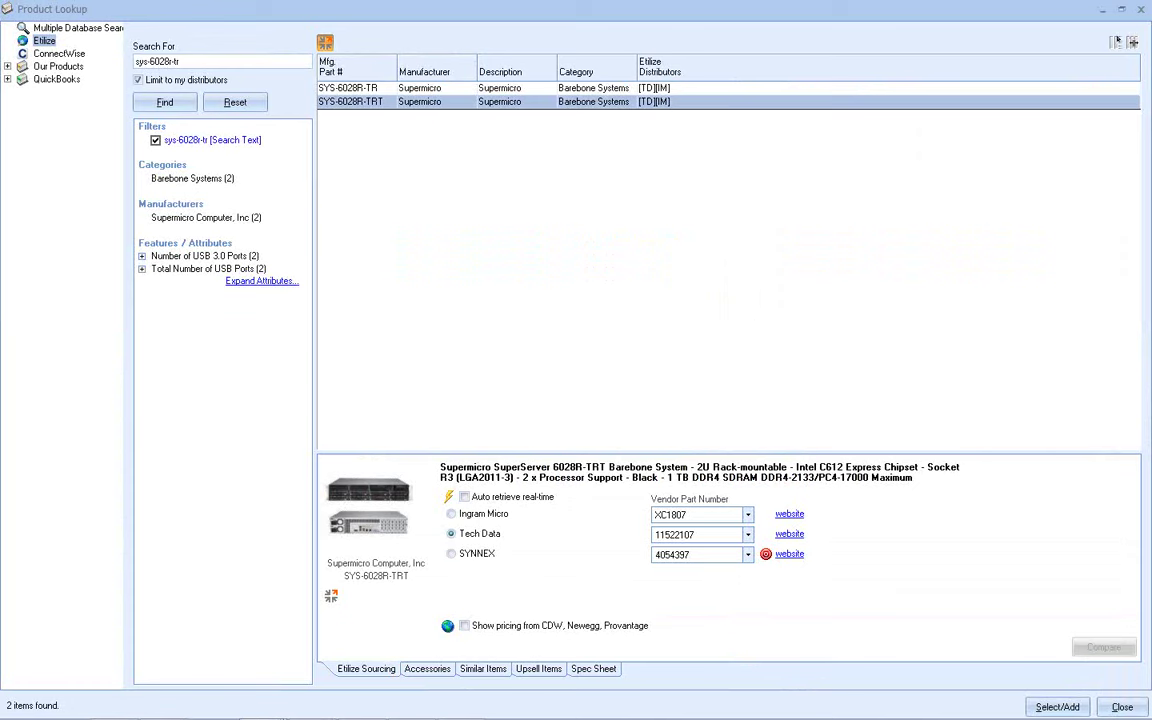
Return to the Etilize Product Comparison window, view the real-time vendor performance details, and close the comparison.
left_click(1117, 42)
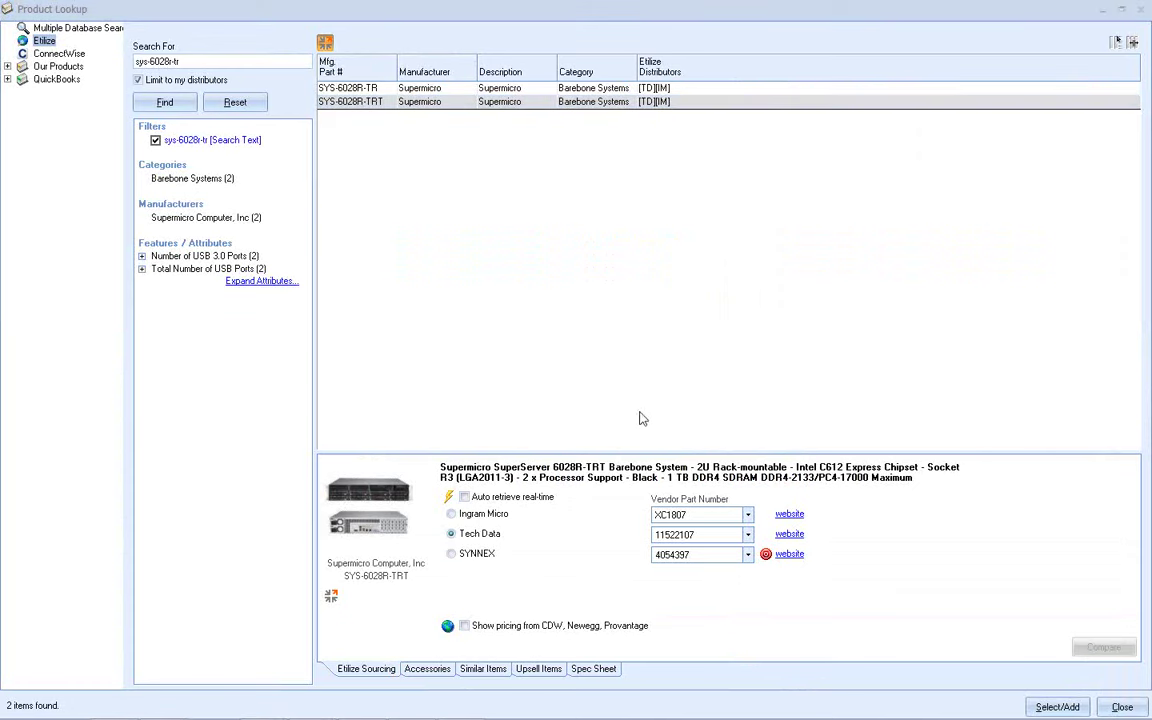
left_click(574, 369)
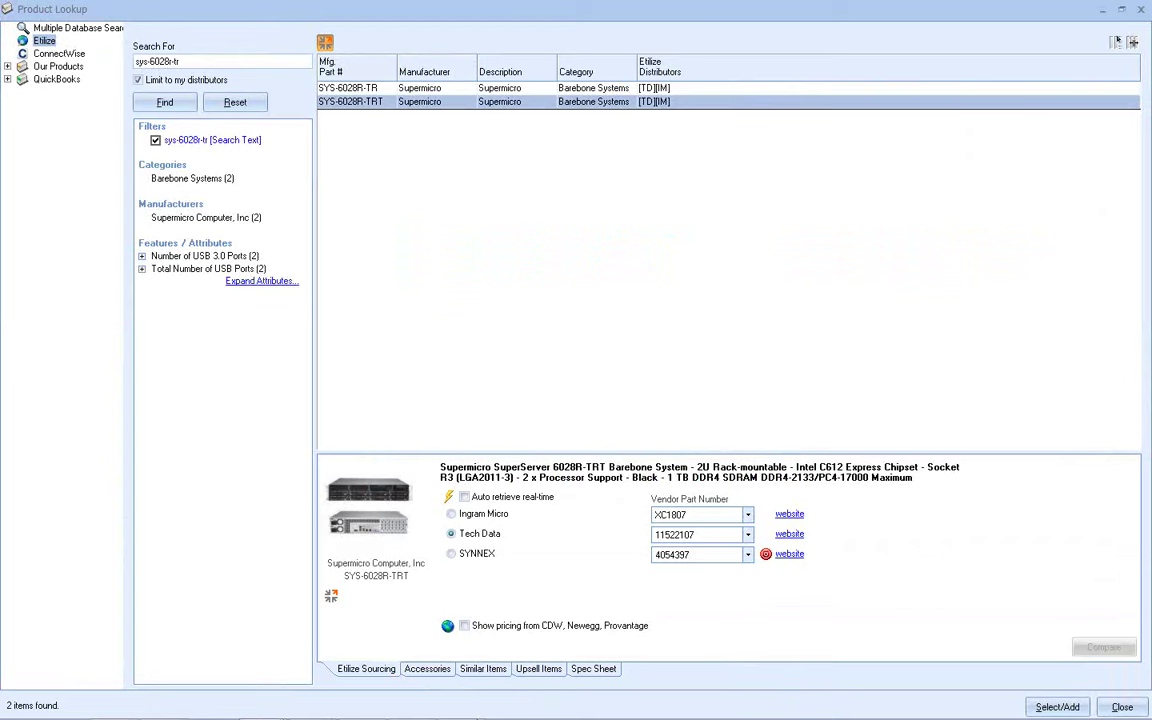
left_click(259, 705)
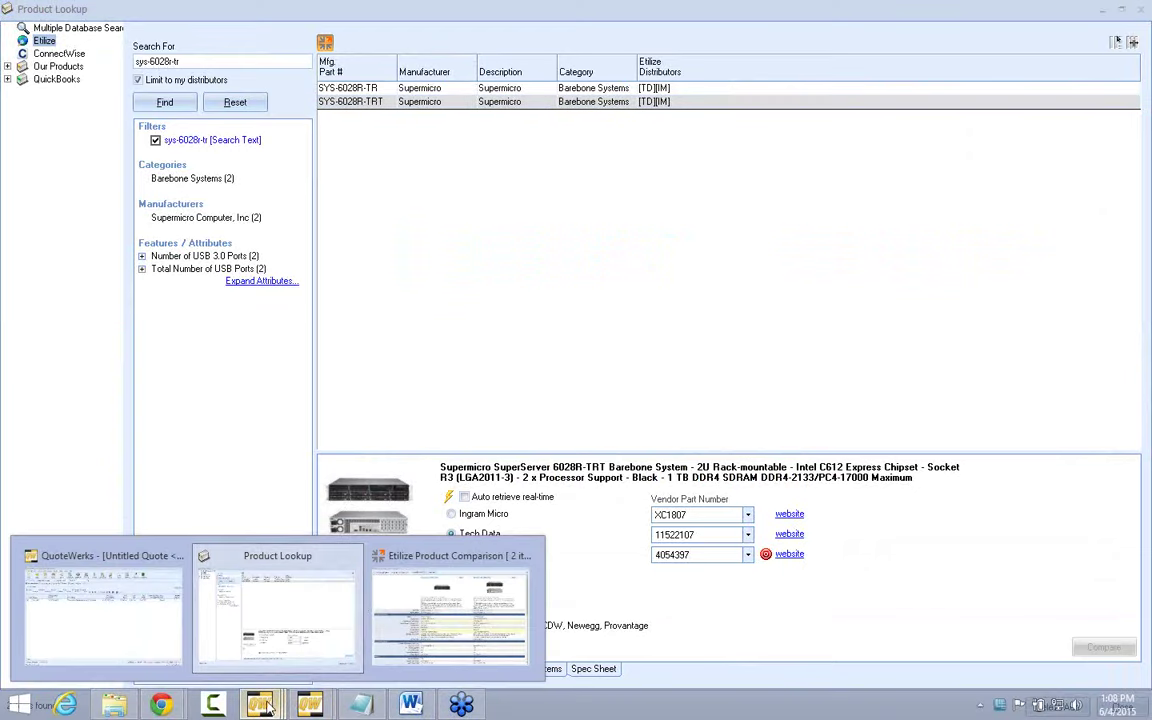
left_click(407, 614)
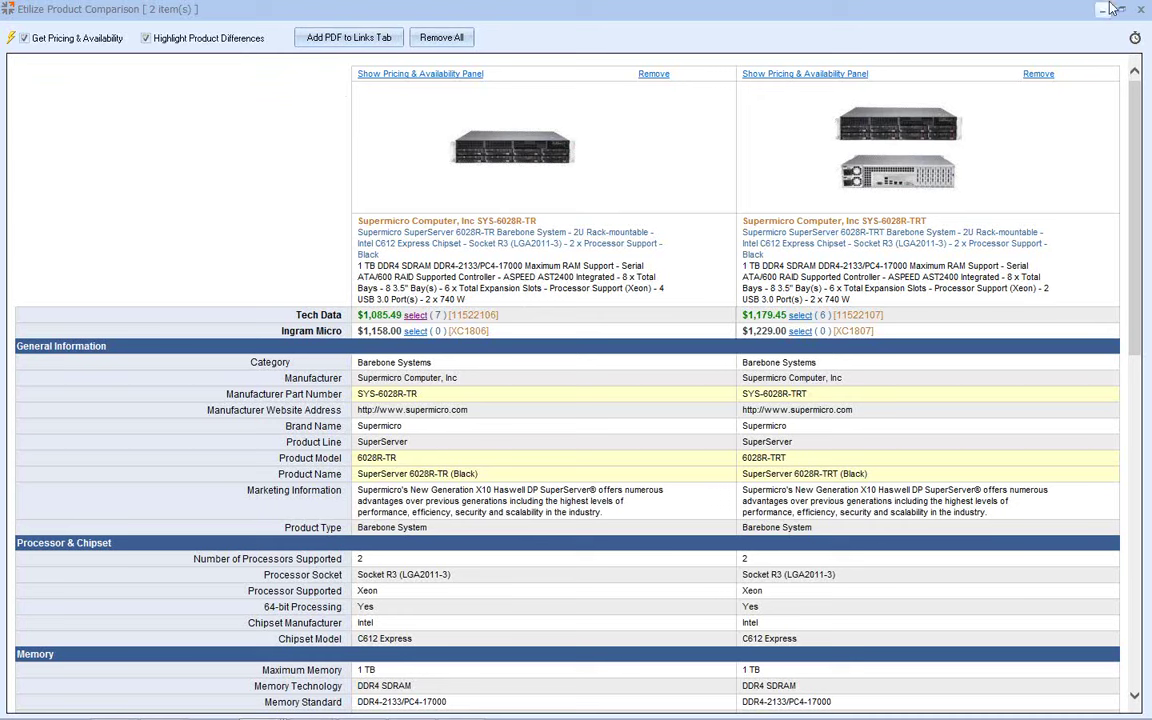
left_click(1134, 38)
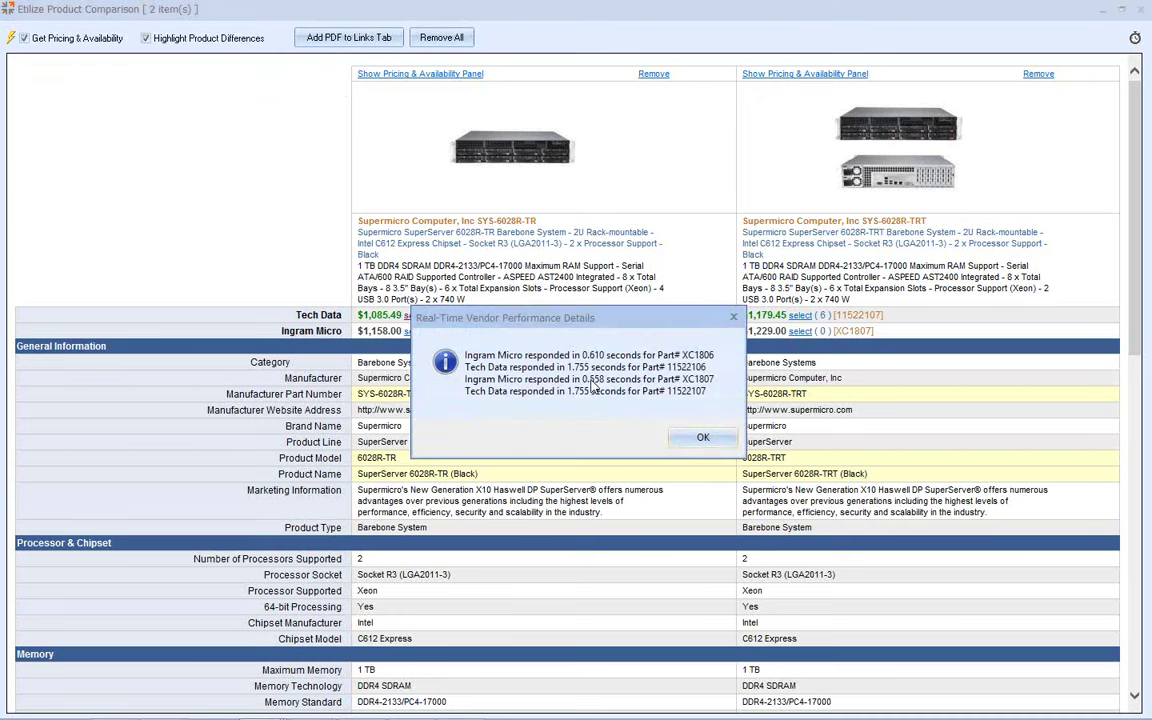
left_click(703, 437)
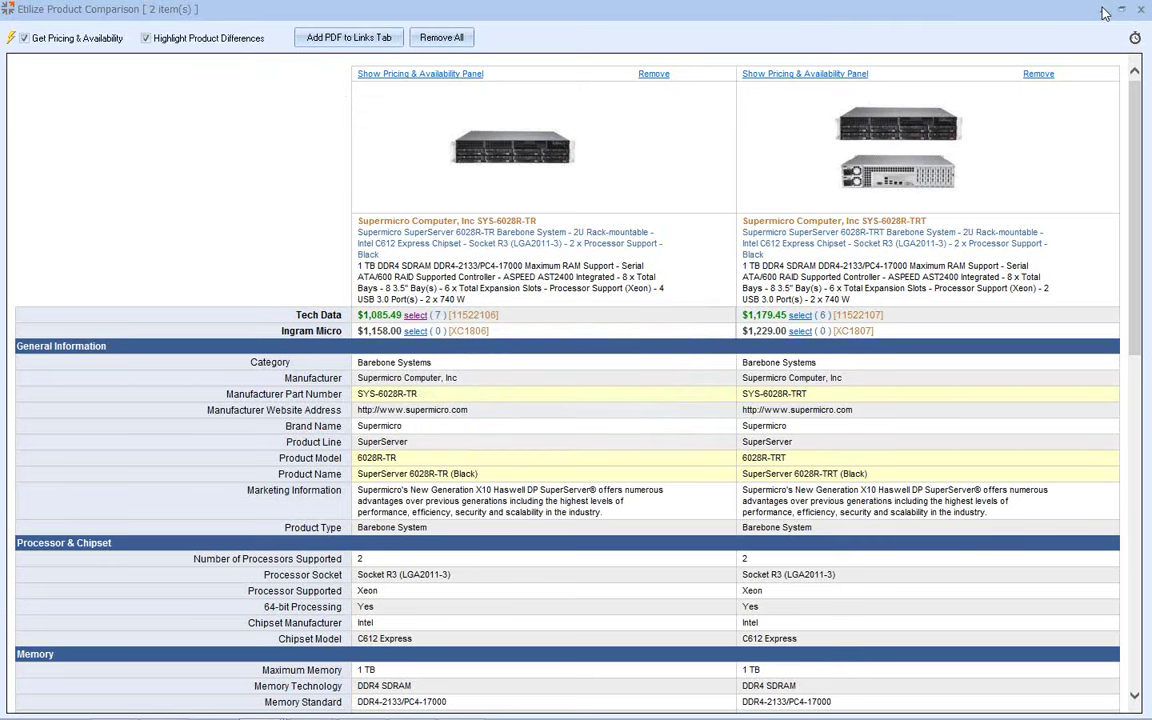
left_click(1140, 9)
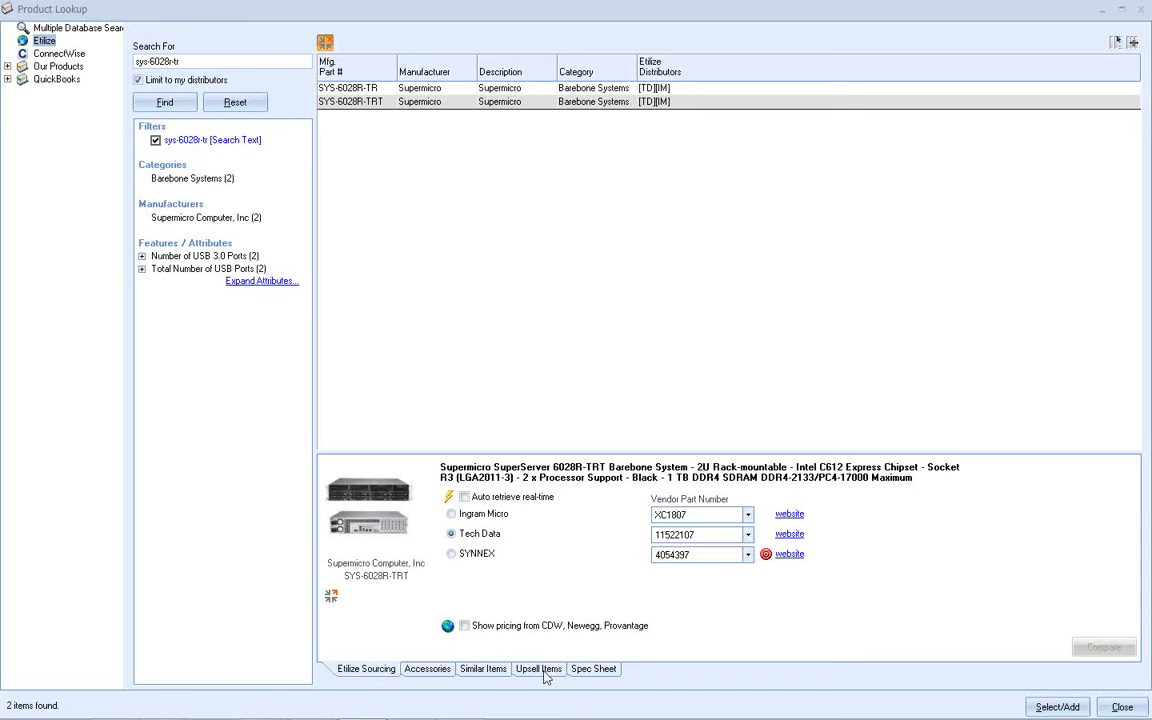
Look up similar and upsell items for the SYS-6028R-TRT and add the SYS-1028GR-TRT and SYS-6028U-TR4+ upsells to the product comparison.
left_click(480, 672)
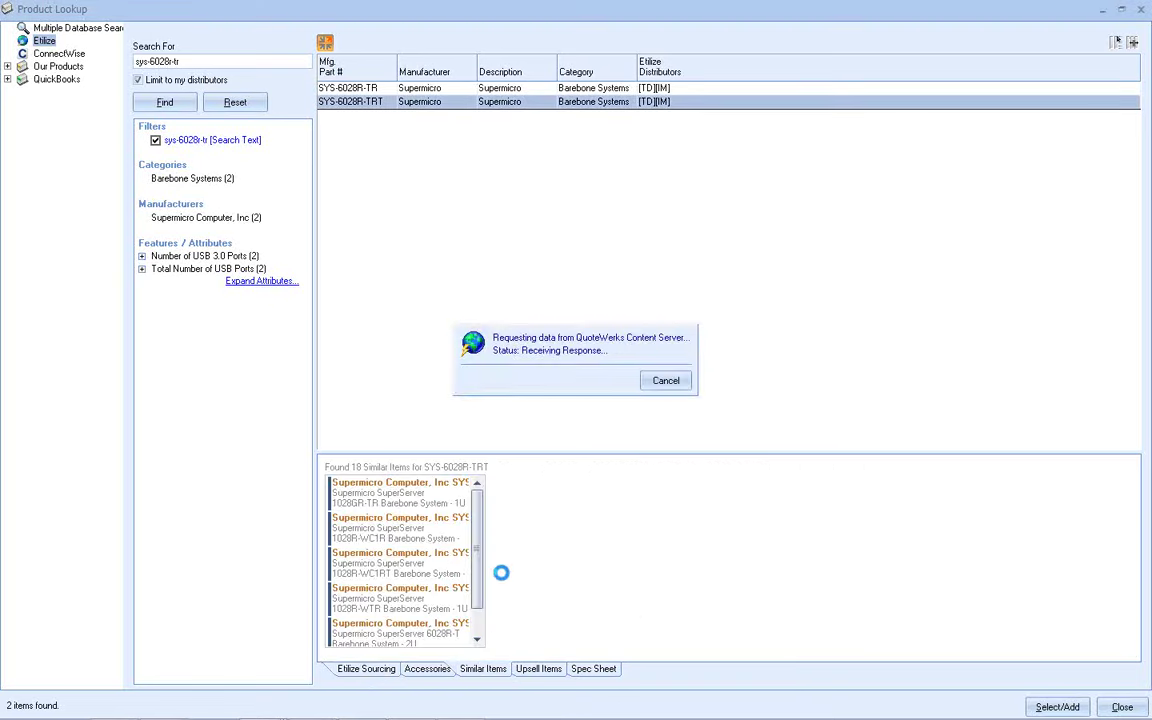
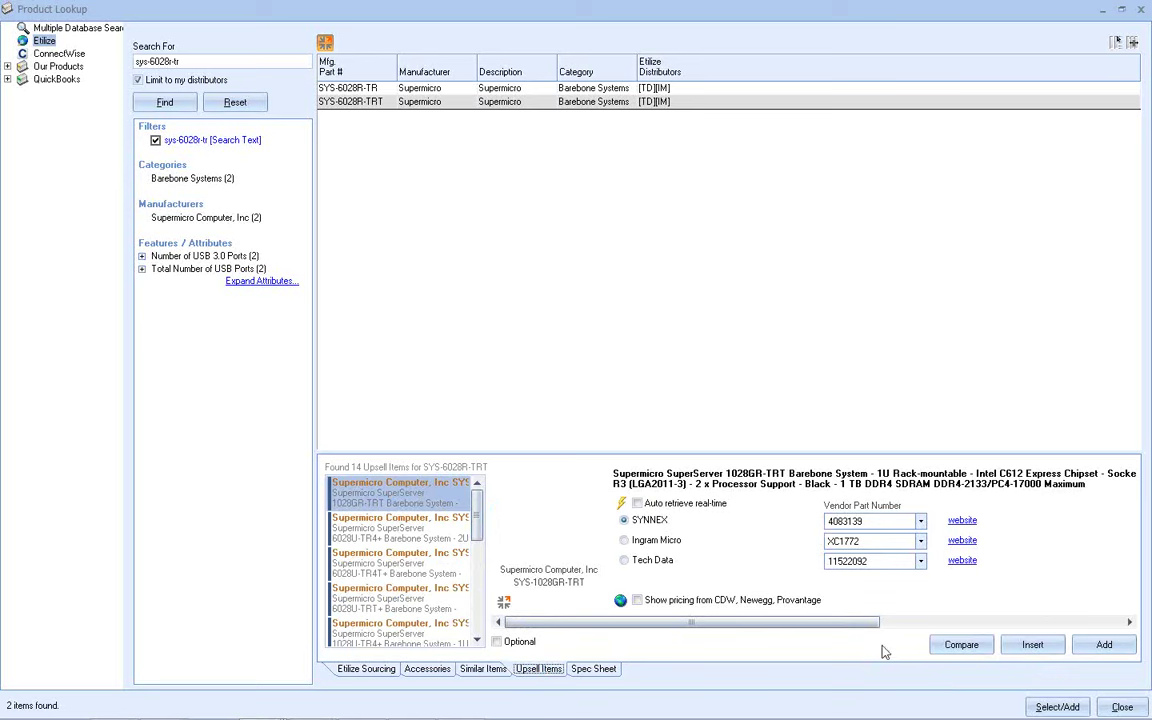
left_click(961, 644)
left_click(444, 530)
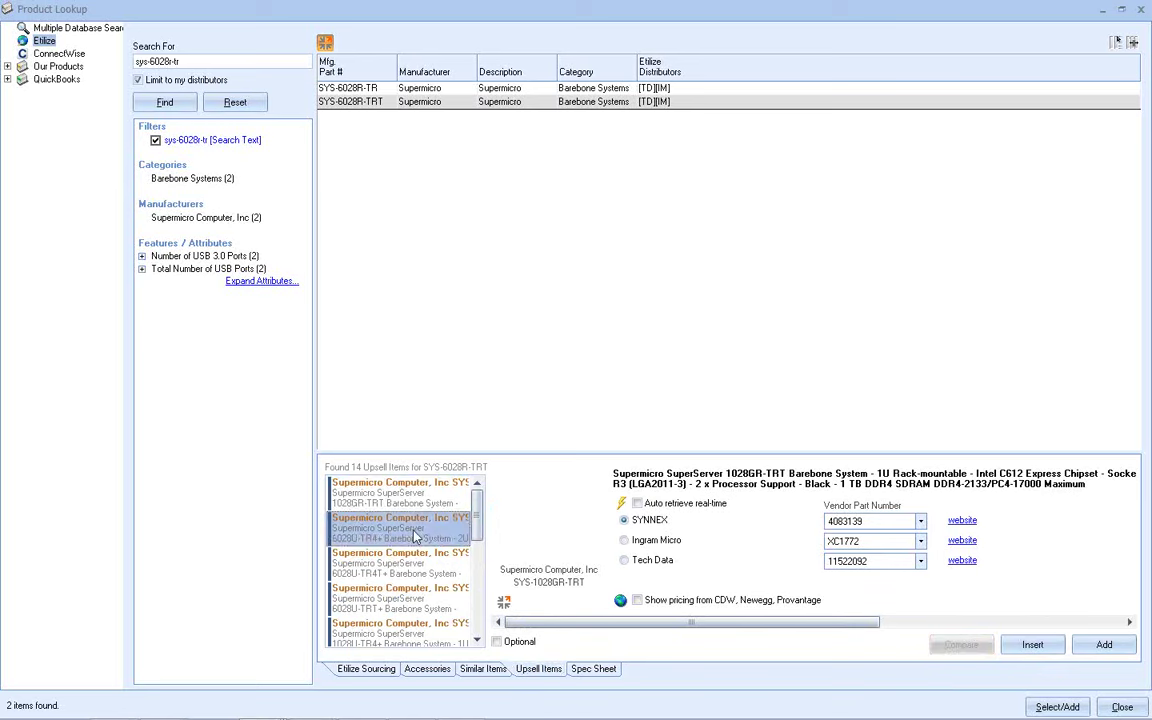
left_click(955, 644)
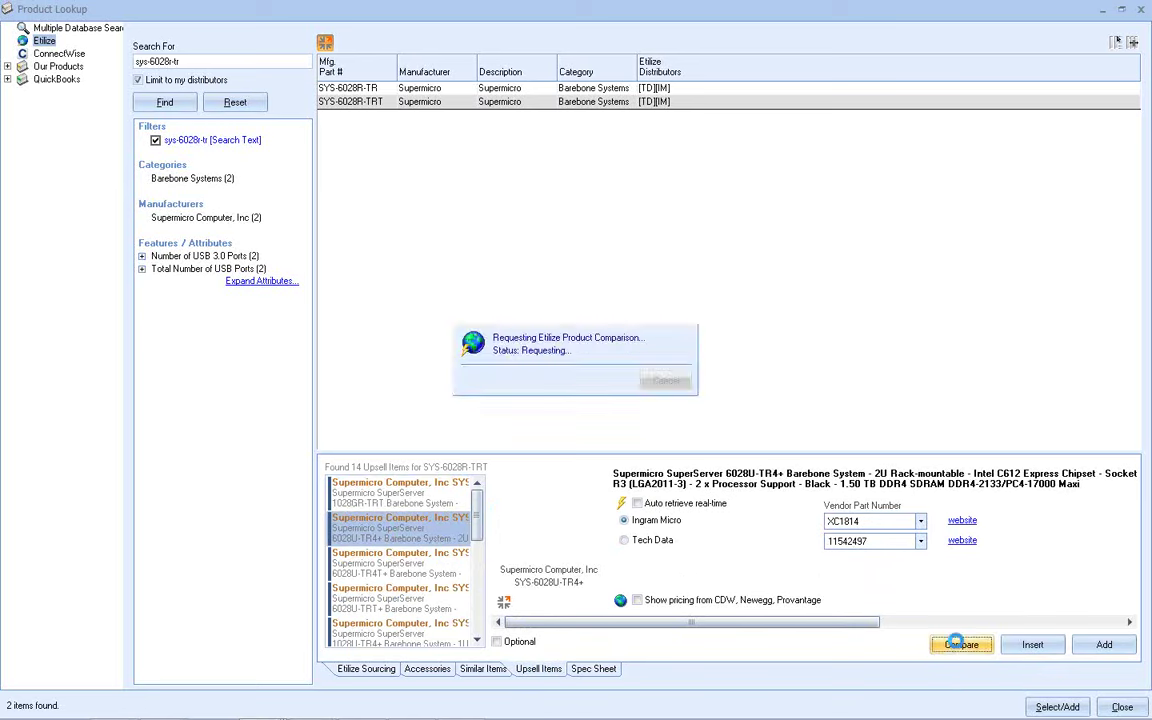
Turn on Get Pricing & Availability in the seven-server comparison and review its distributor prices and highlighted specification differences.
mouse_move(428, 708)
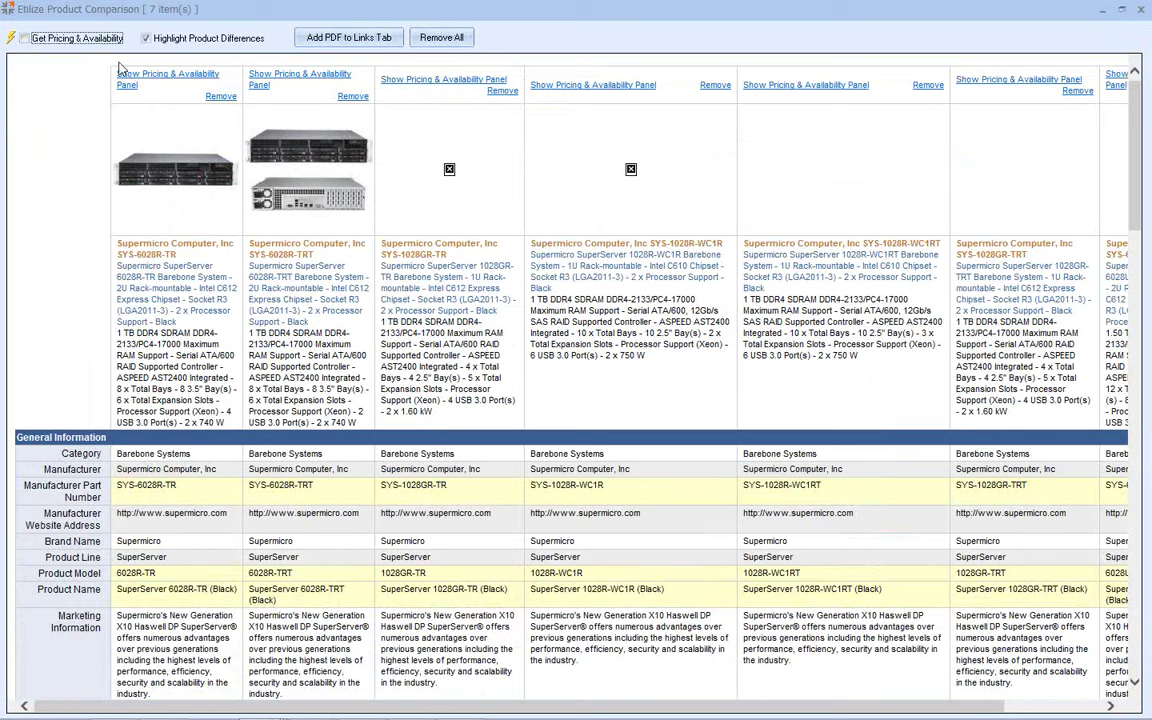
left_click(33, 37)
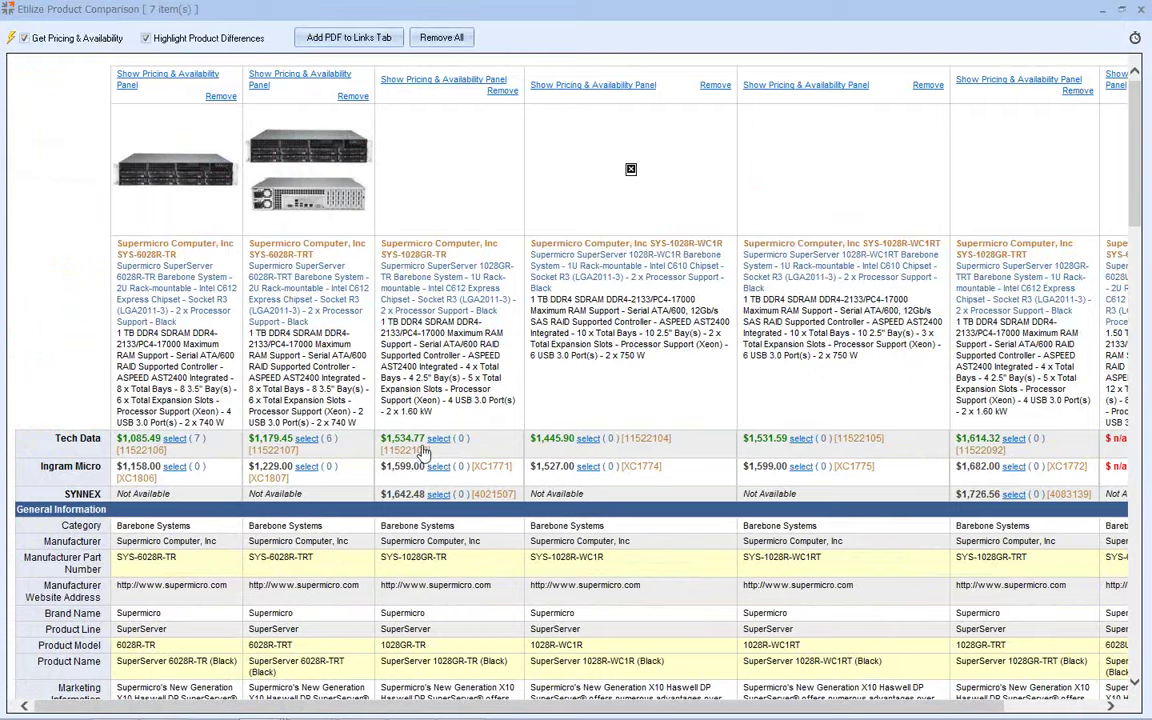
scroll(803, 355, "down", 10)
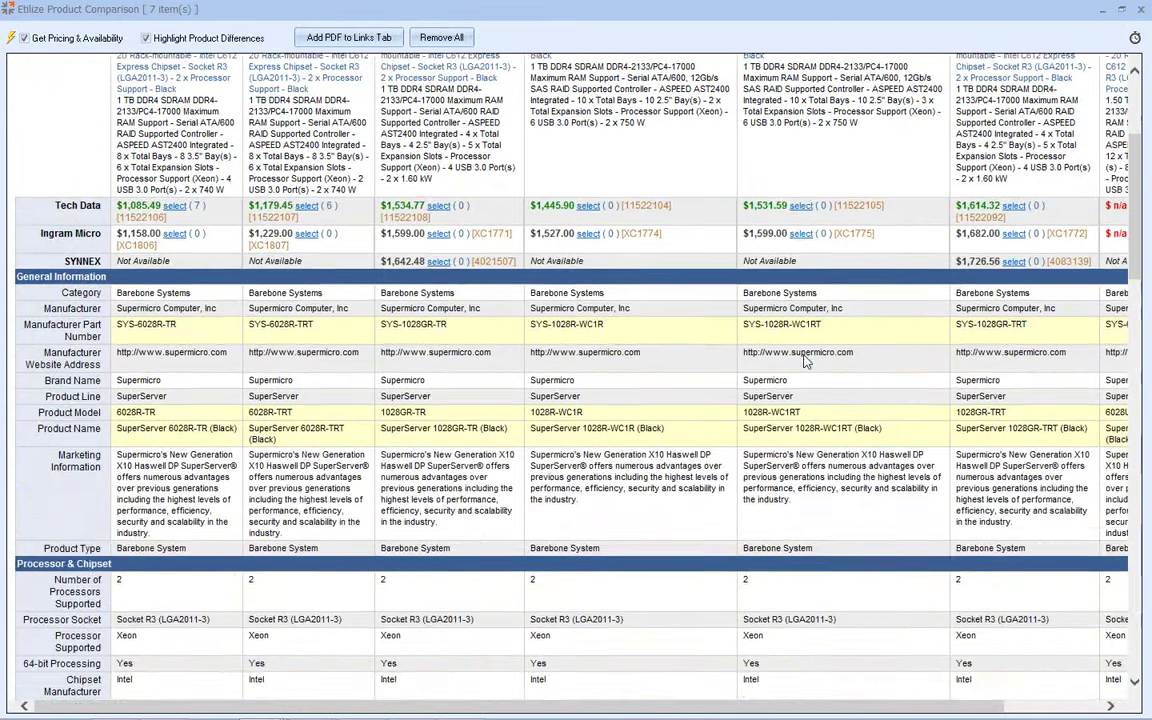
scroll(810, 360, "down", 3)
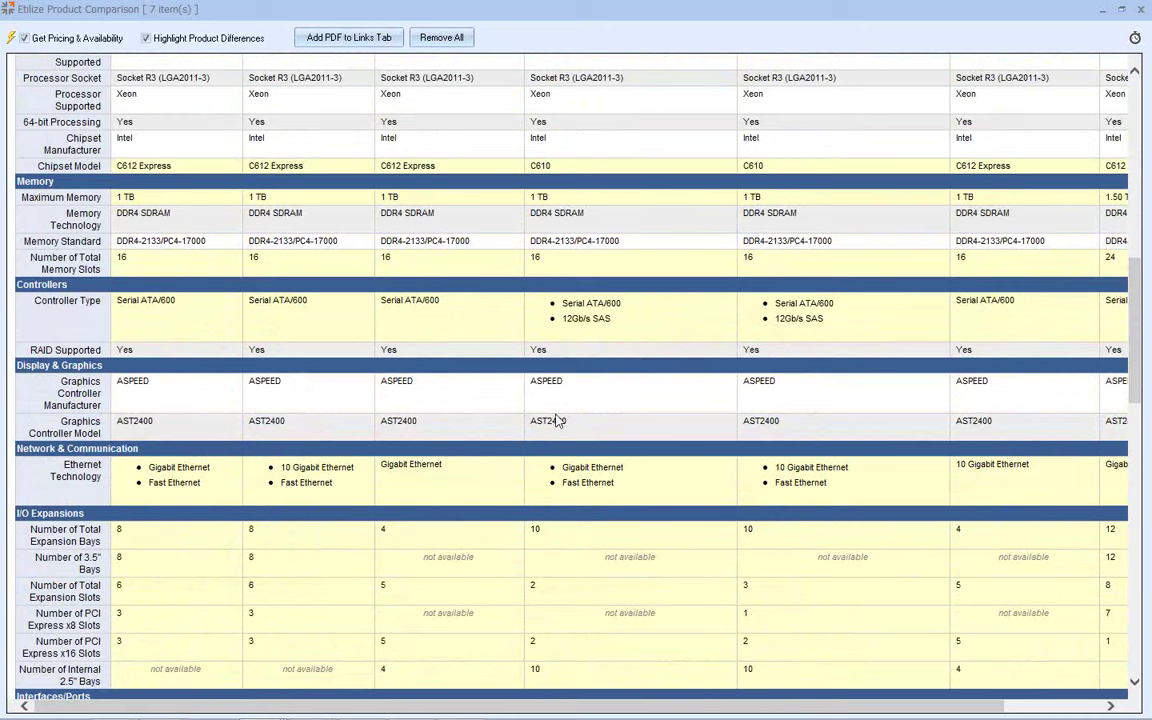
scroll(585, 448, "up", 15)
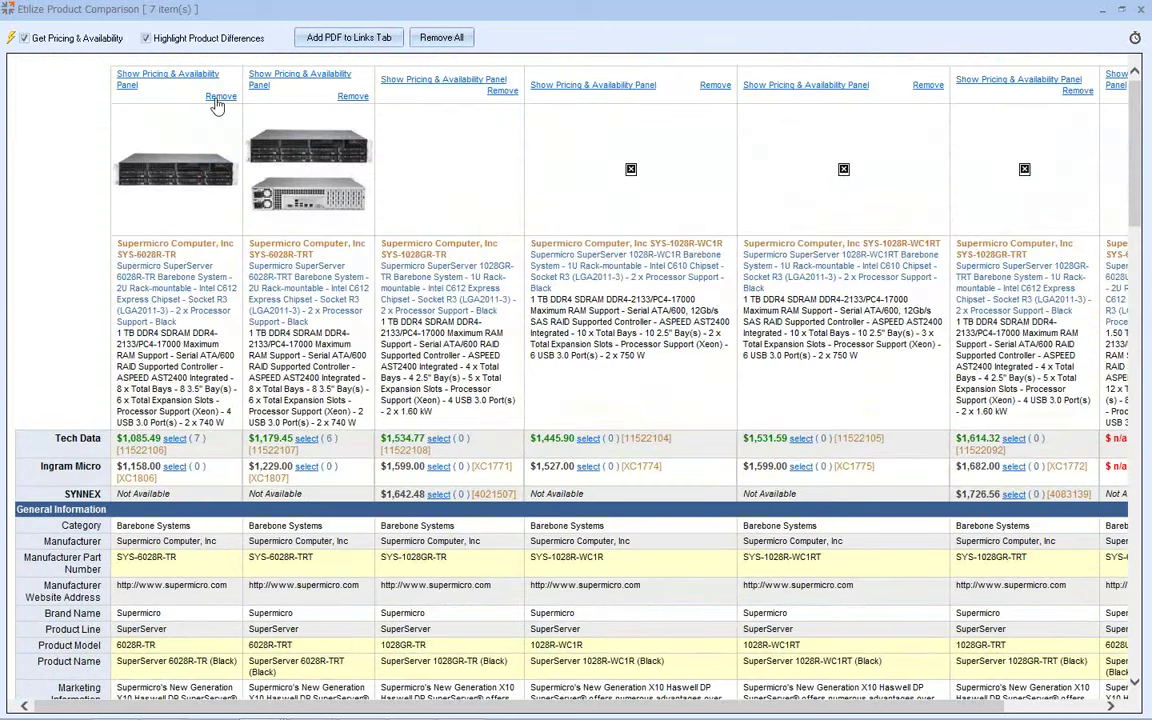
Remove the SYS-6028R-TR and SYS-1028GR-TR from the product comparison, checking the Ethernet specifications.
left_click(207, 96)
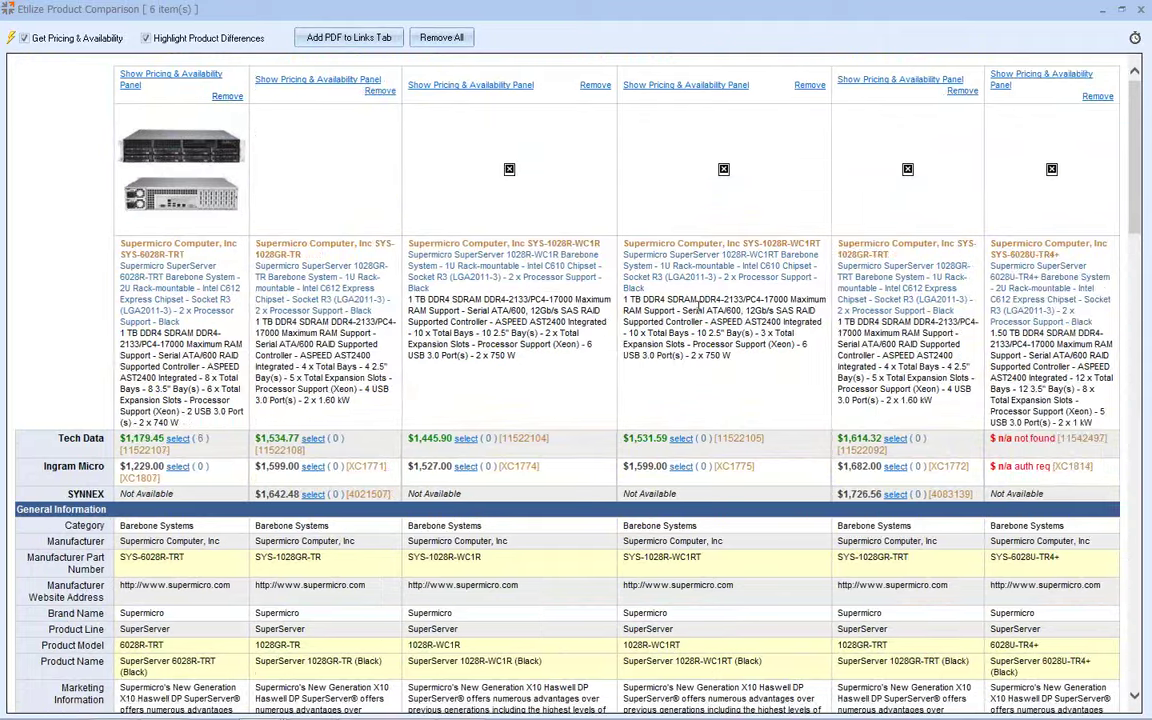
scroll(575, 413, "down", 10)
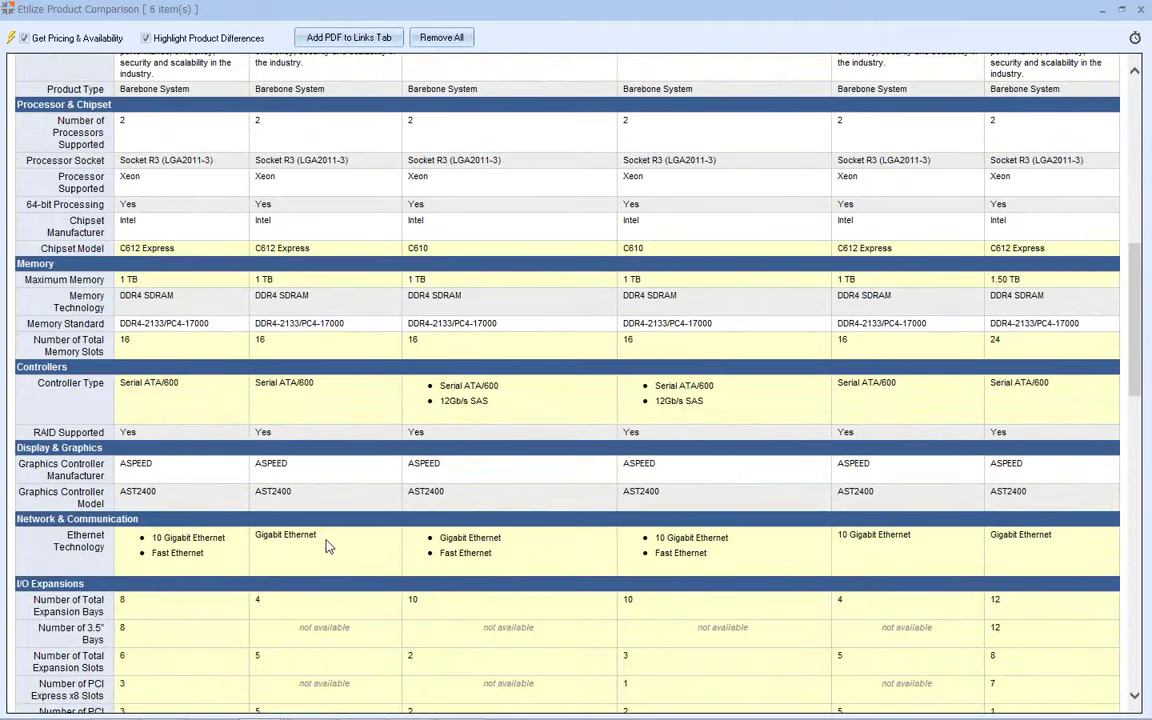
scroll(337, 544, "up", 10)
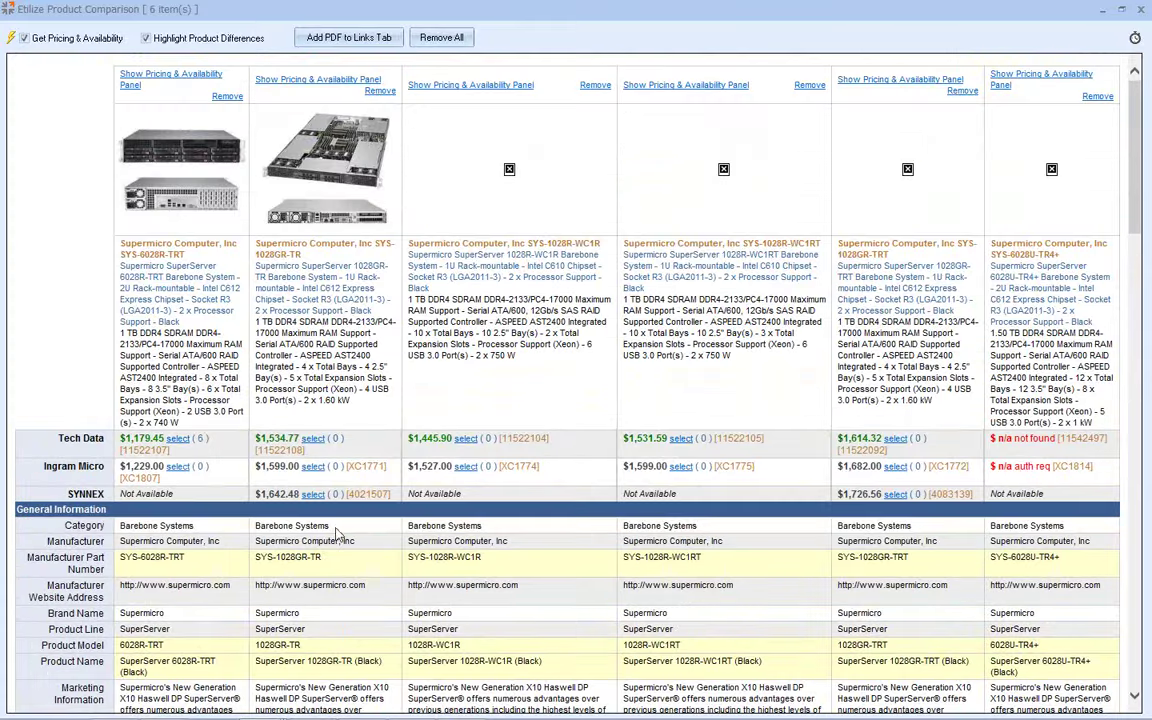
left_click(380, 91)
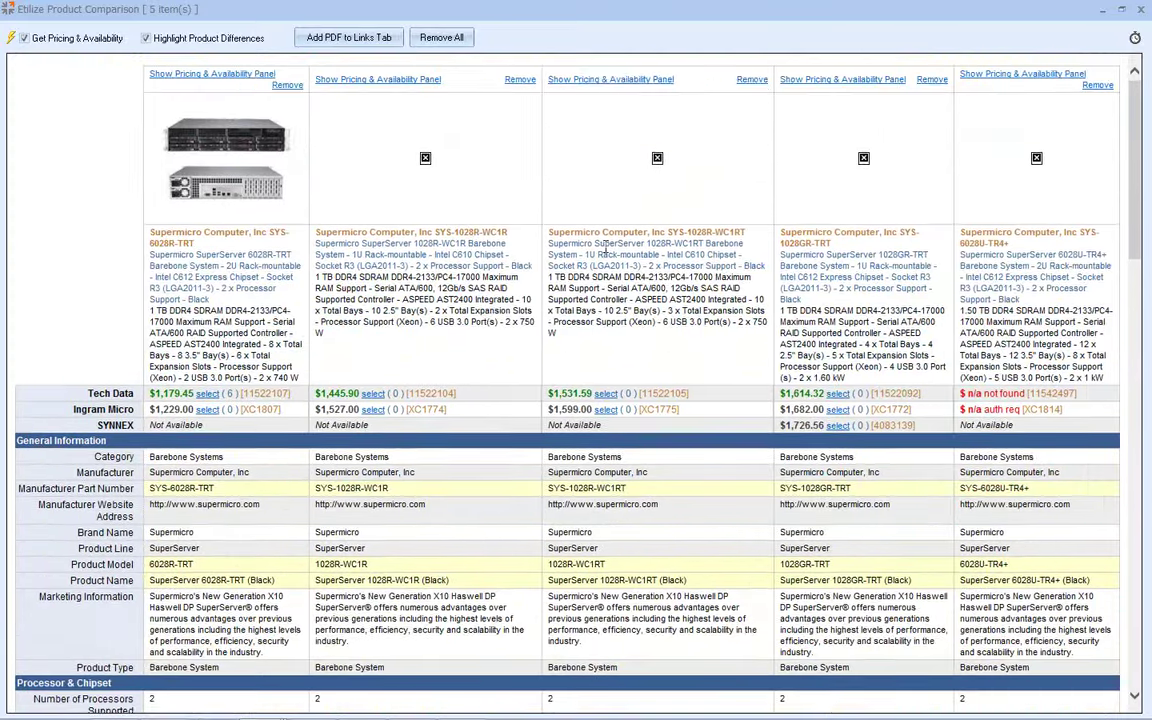
Remove the SYS-6028U-TR4+ and SYS-1028R-WC1R from the comparison and review the remaining servers' specifications.
scroll(668, 260, "down", 10)
scroll(668, 260, "down", 3)
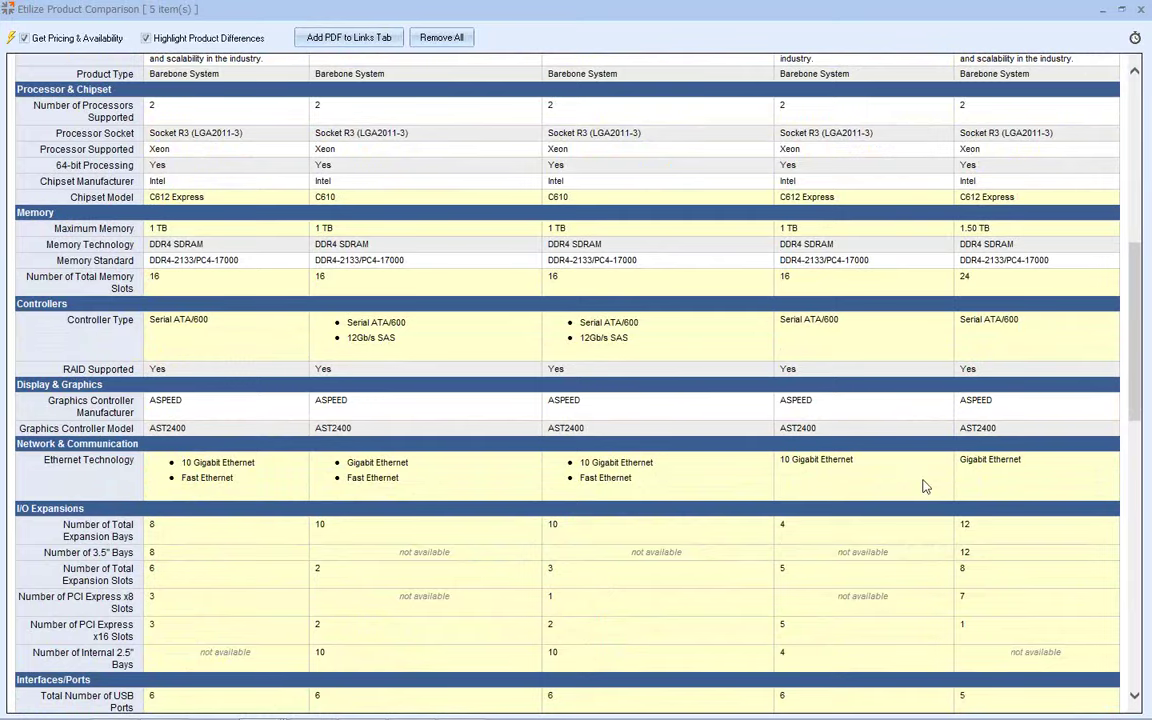
scroll(1008, 477, "up", 13)
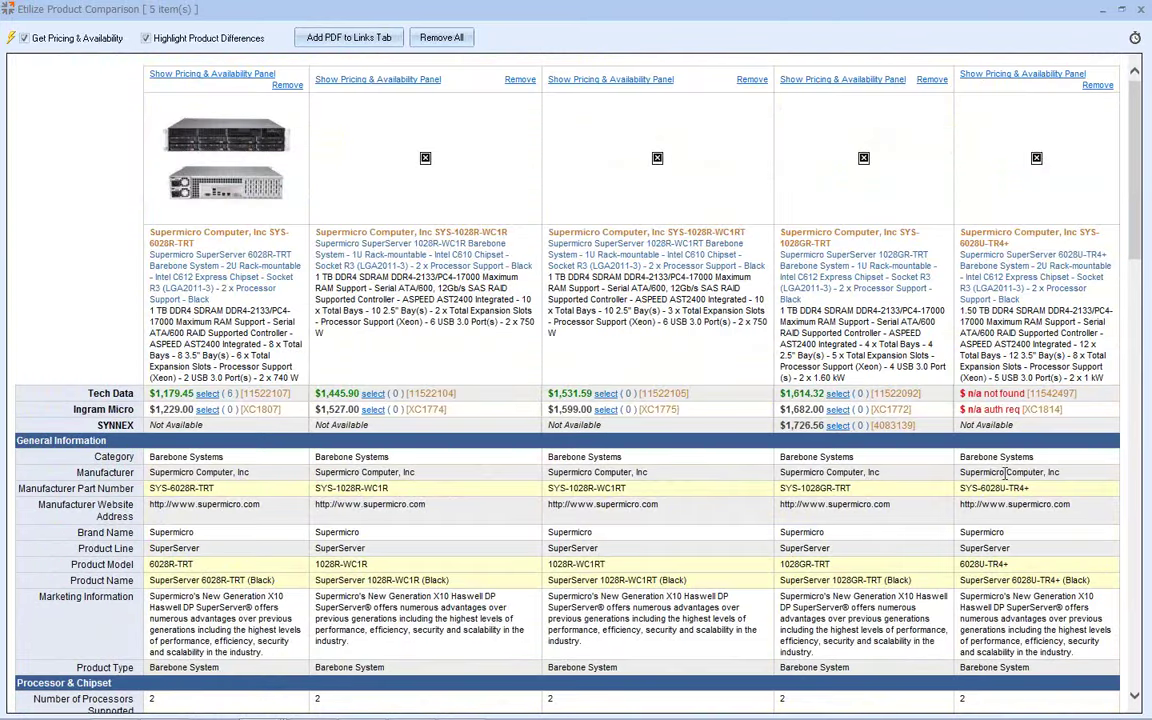
left_click(1097, 86)
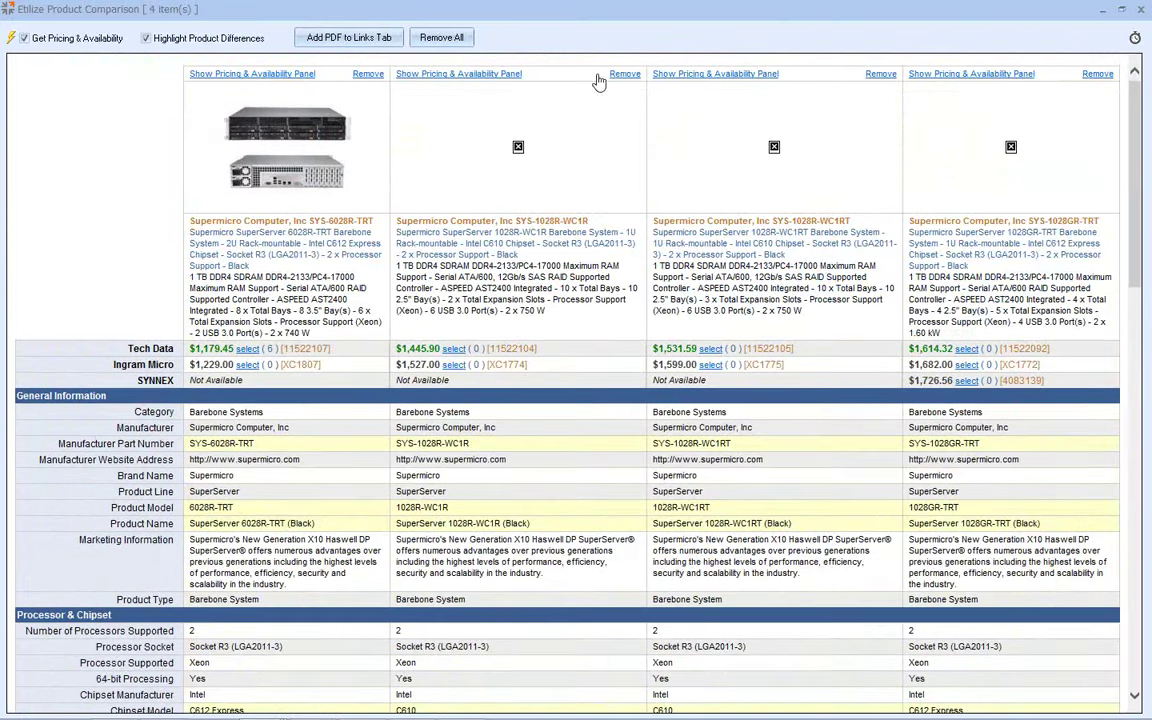
left_click(560, 76)
scroll(548, 316, "down", 5)
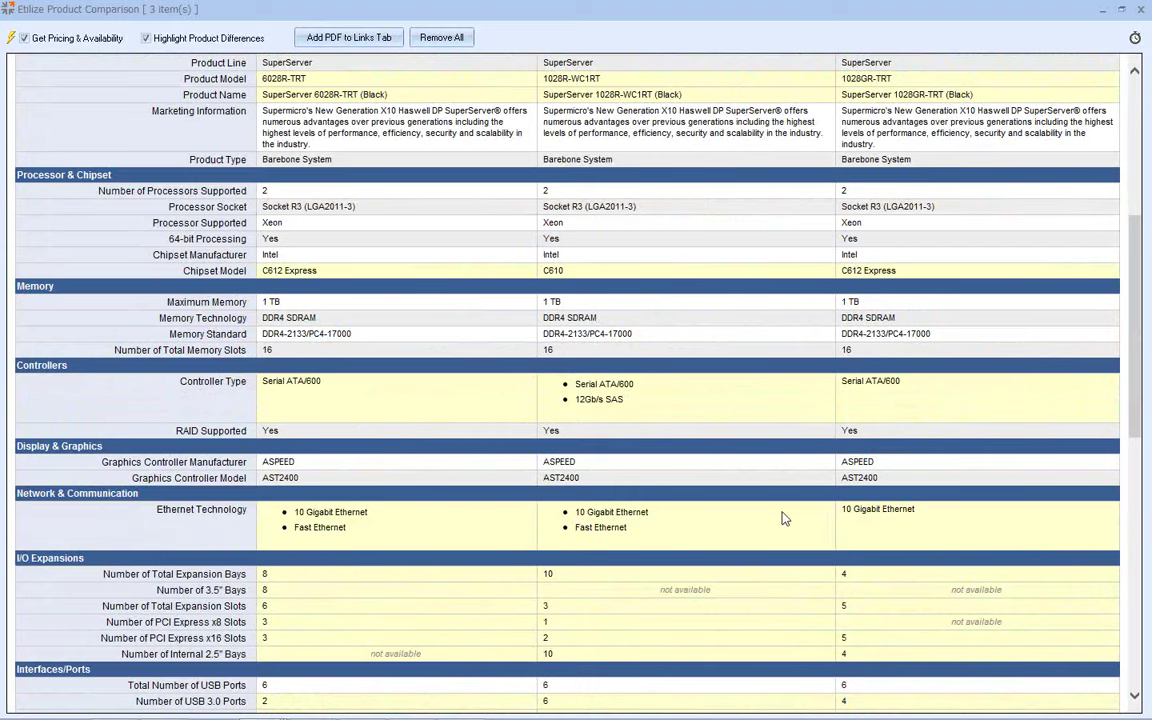
scroll(786, 515, "up", 5)
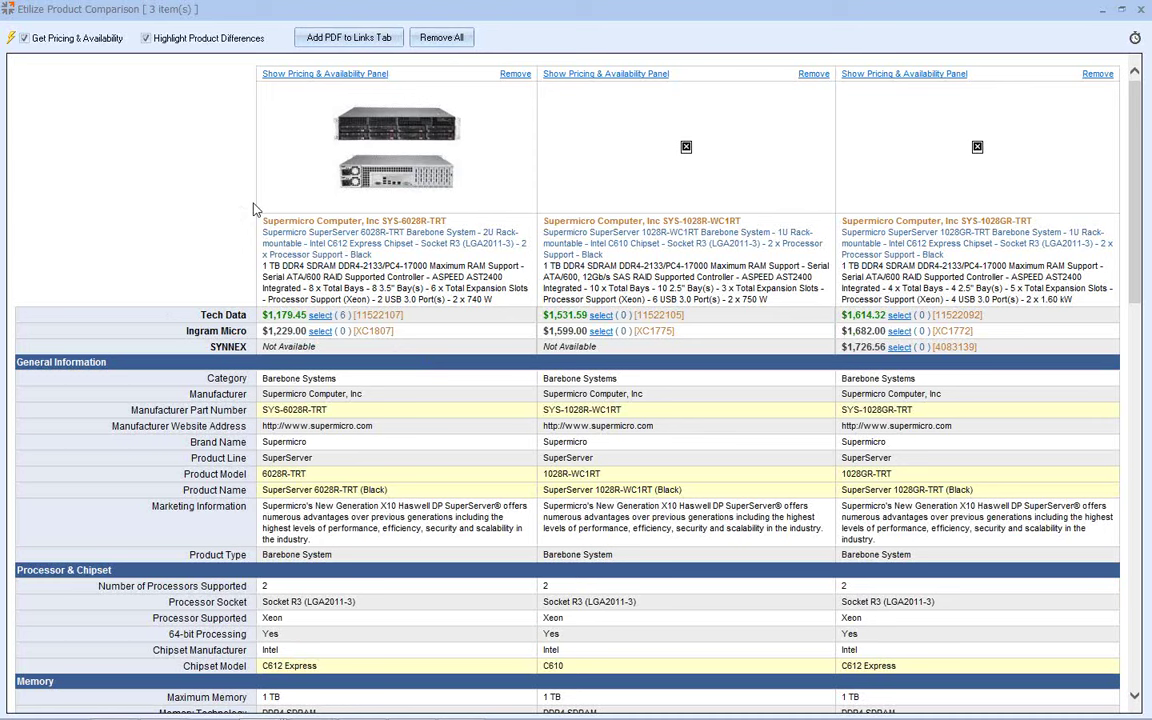
Add the three-server comparison as a PDF to the quote's links and open UNSAVED-Product Comparison(1).pdf from the quote.
left_click(340, 42)
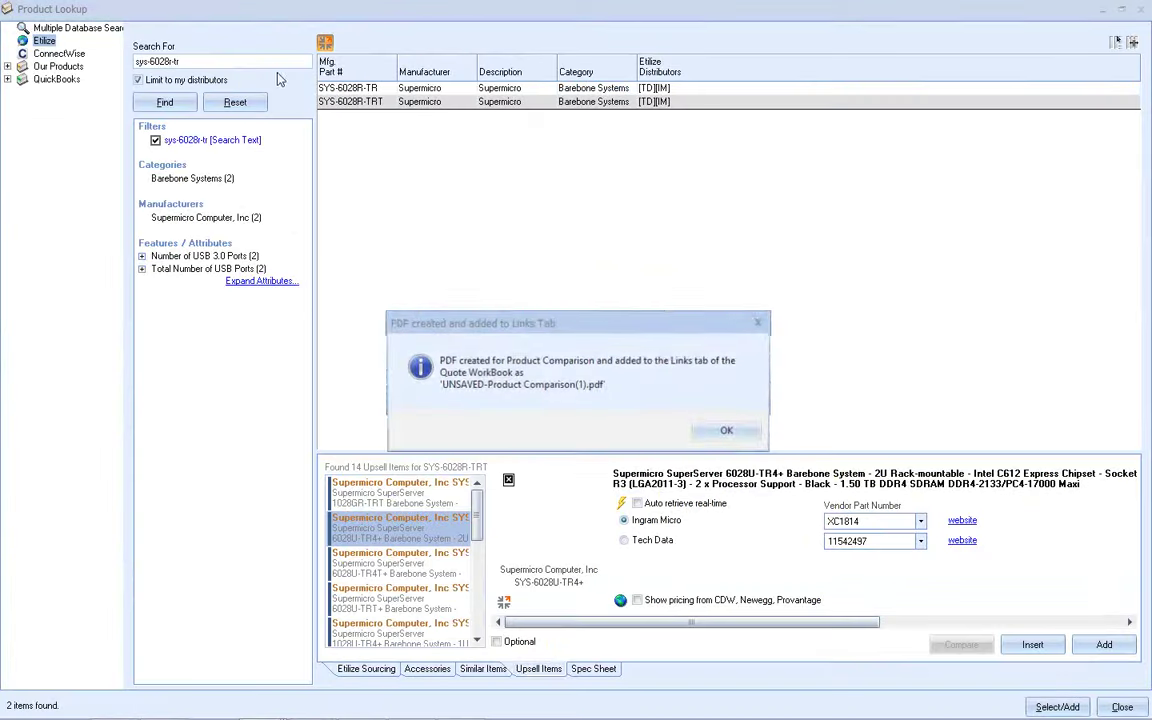
left_click(728, 428)
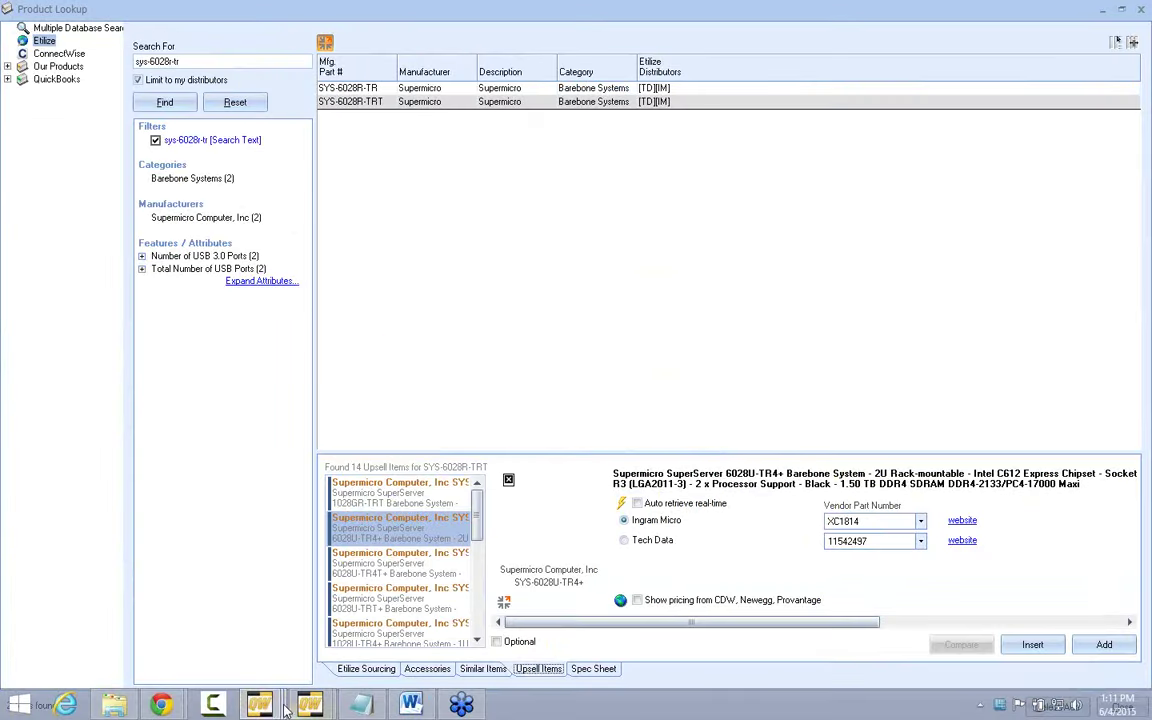
mouse_move(258, 705)
left_click(120, 598)
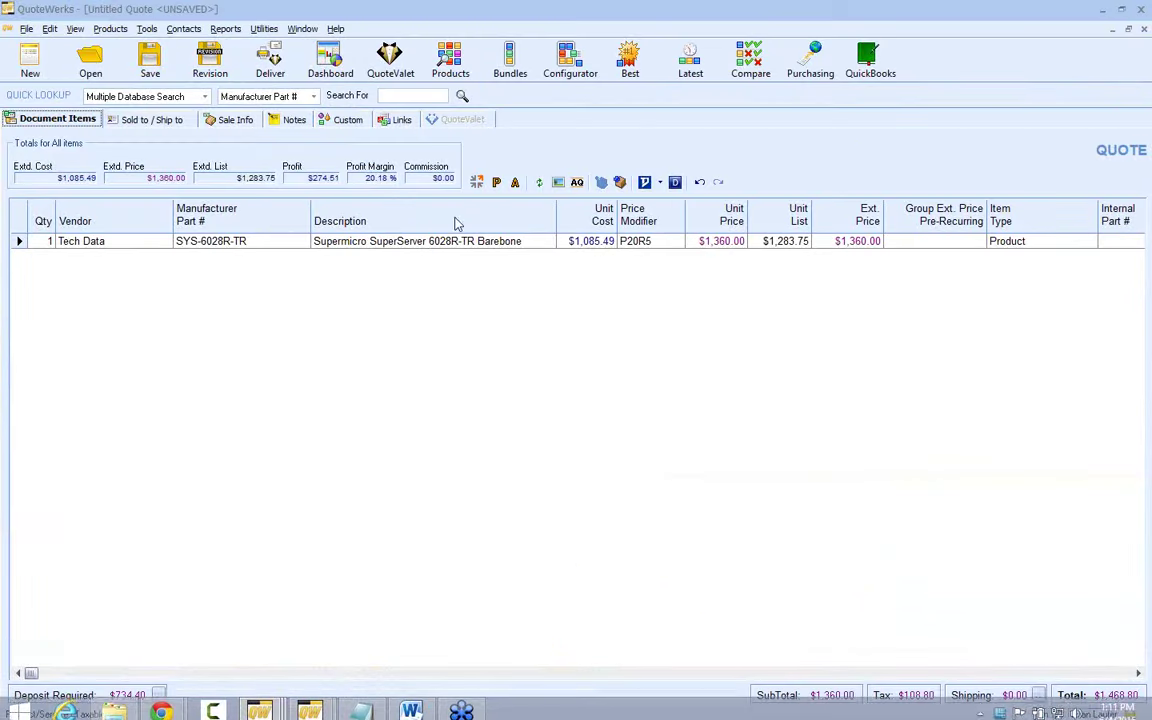
left_click(398, 119)
double_click(101, 177)
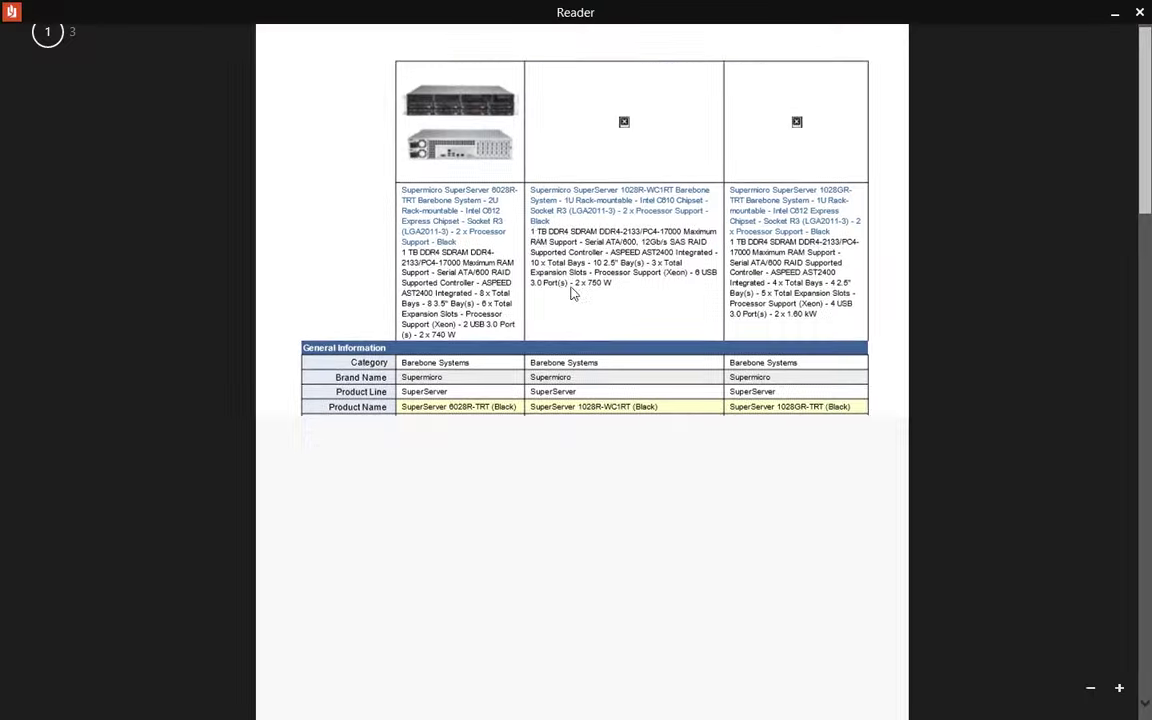
Review the product descriptions and specifications in the comparison PDF and return to the QuoteWerks Product Lookup.
scroll(501, 195, "down", 2)
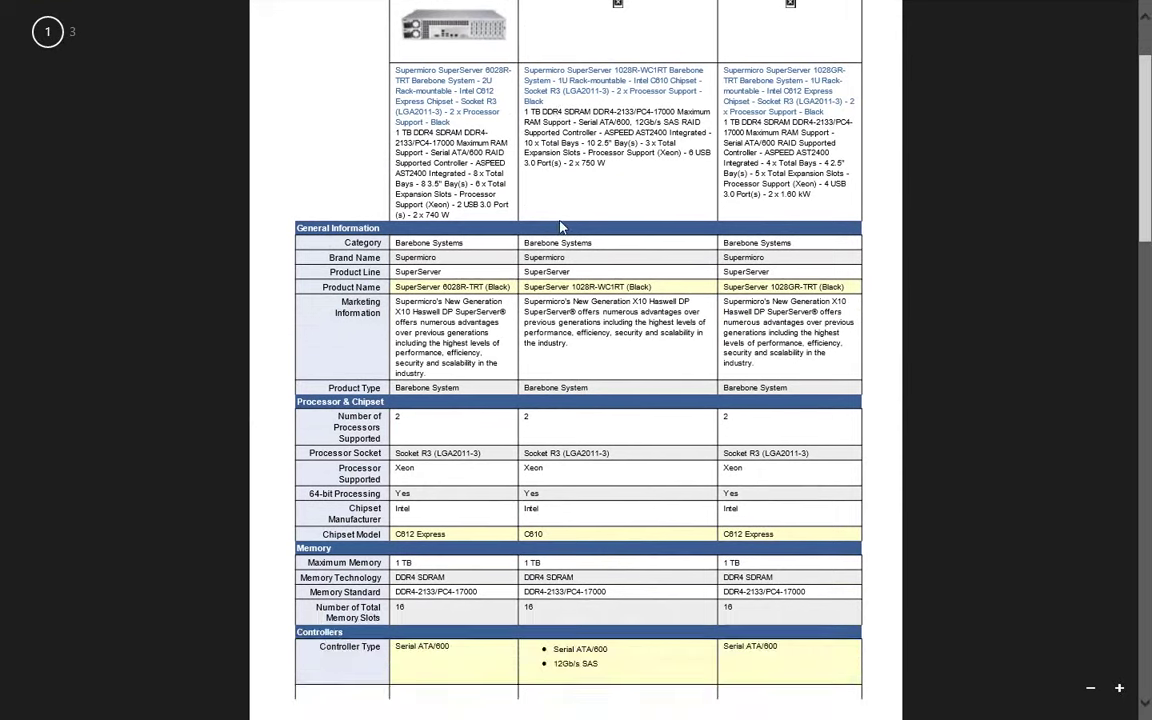
scroll(501, 195, "up", 2)
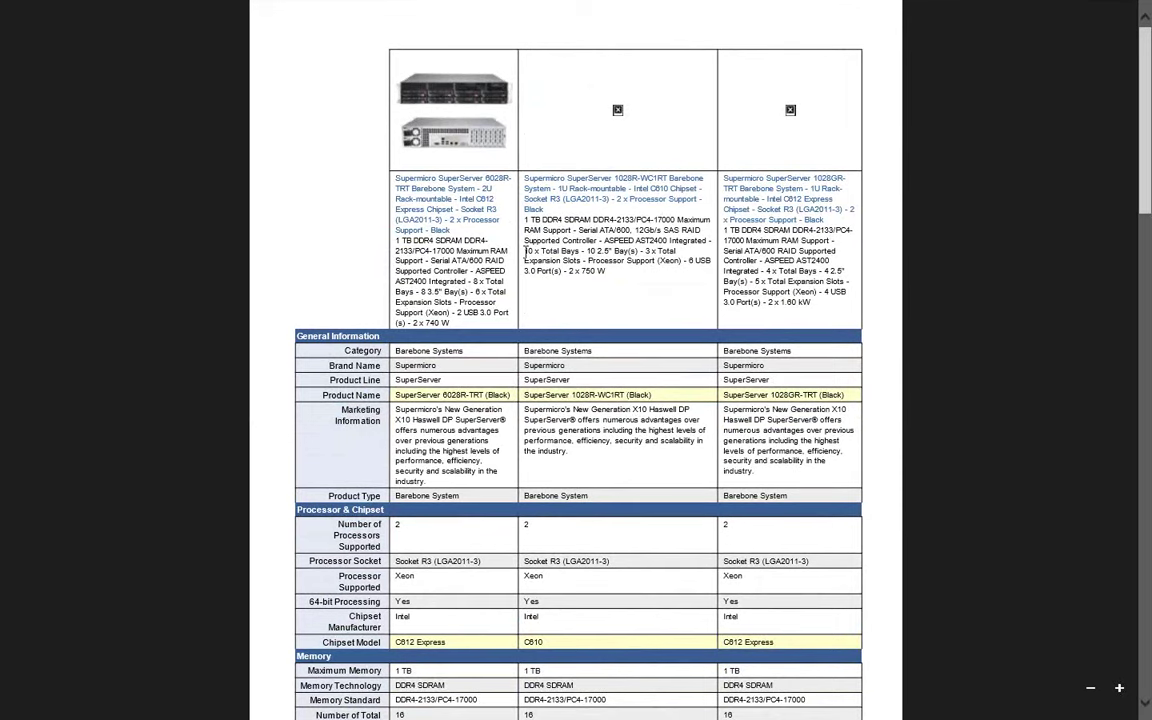
scroll(530, 248, "down", 1)
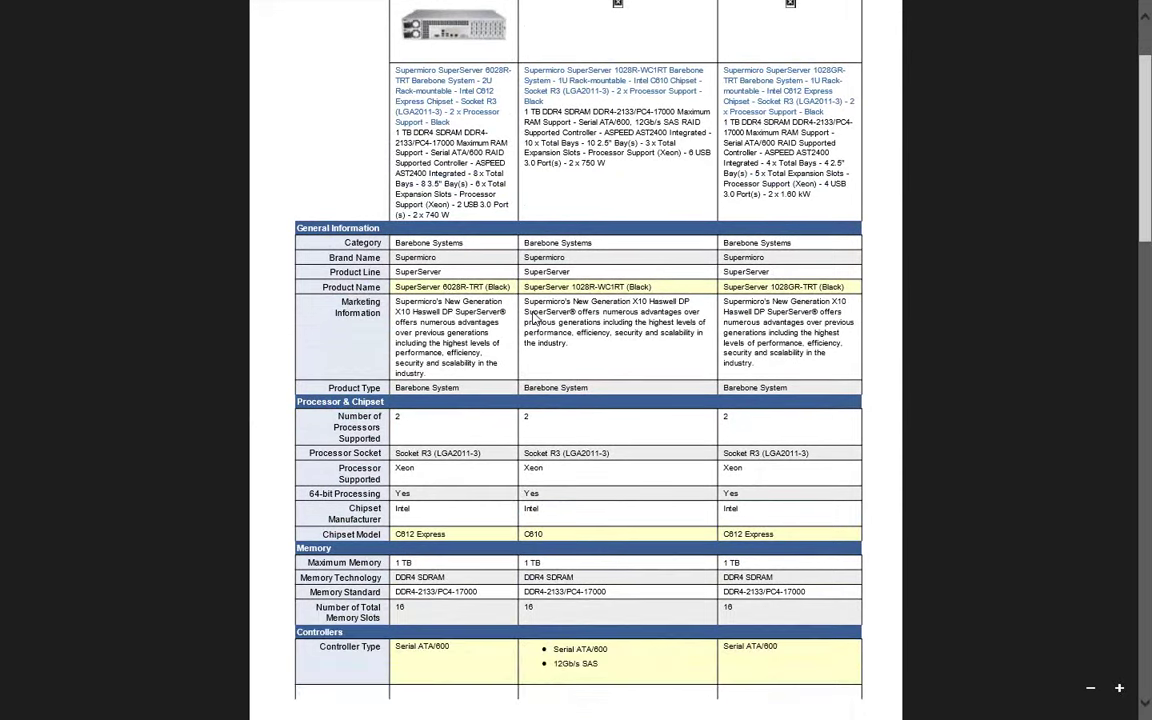
scroll(530, 248, "up", 1)
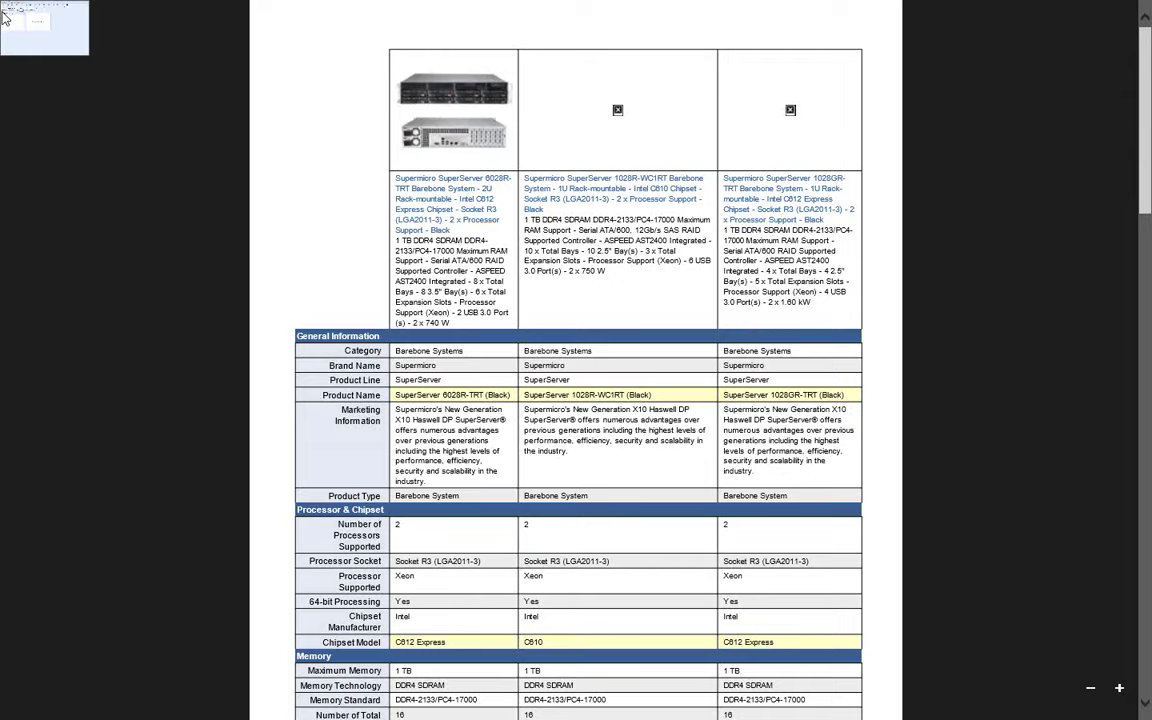
left_click(5, 14)
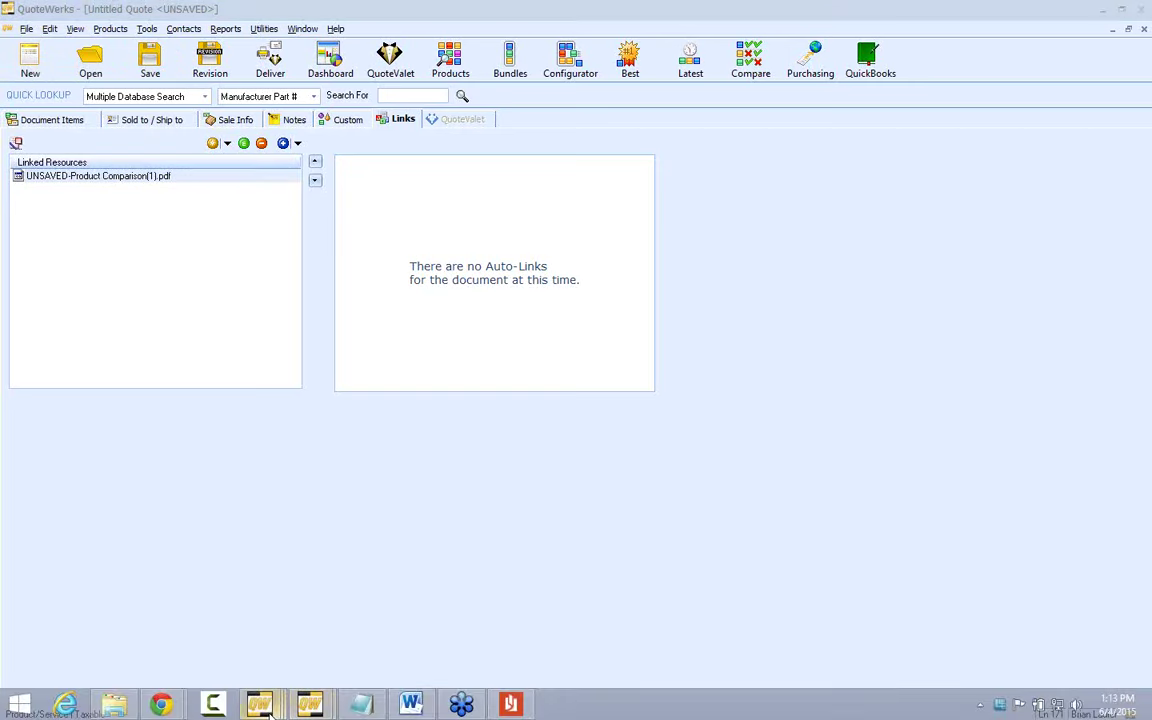
mouse_move(269, 708)
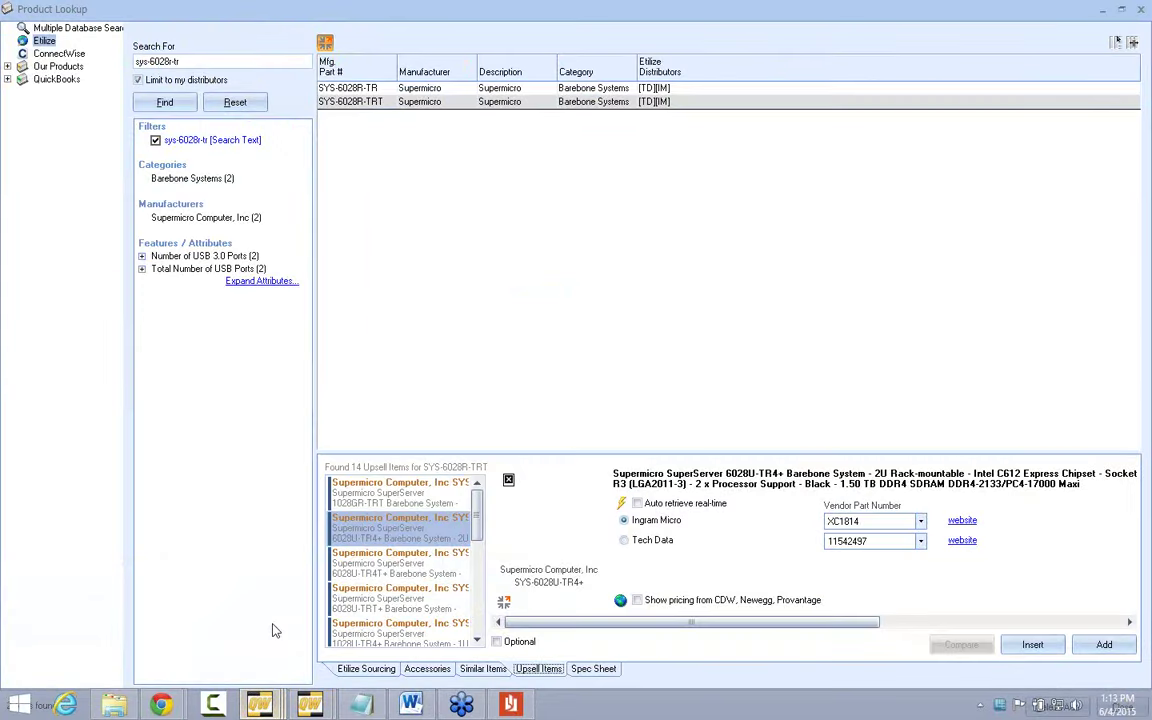
Return to the Product Lookup, search Etilize for "hp dl380" and widen the Description column to read full descriptions.
left_click(272, 627)
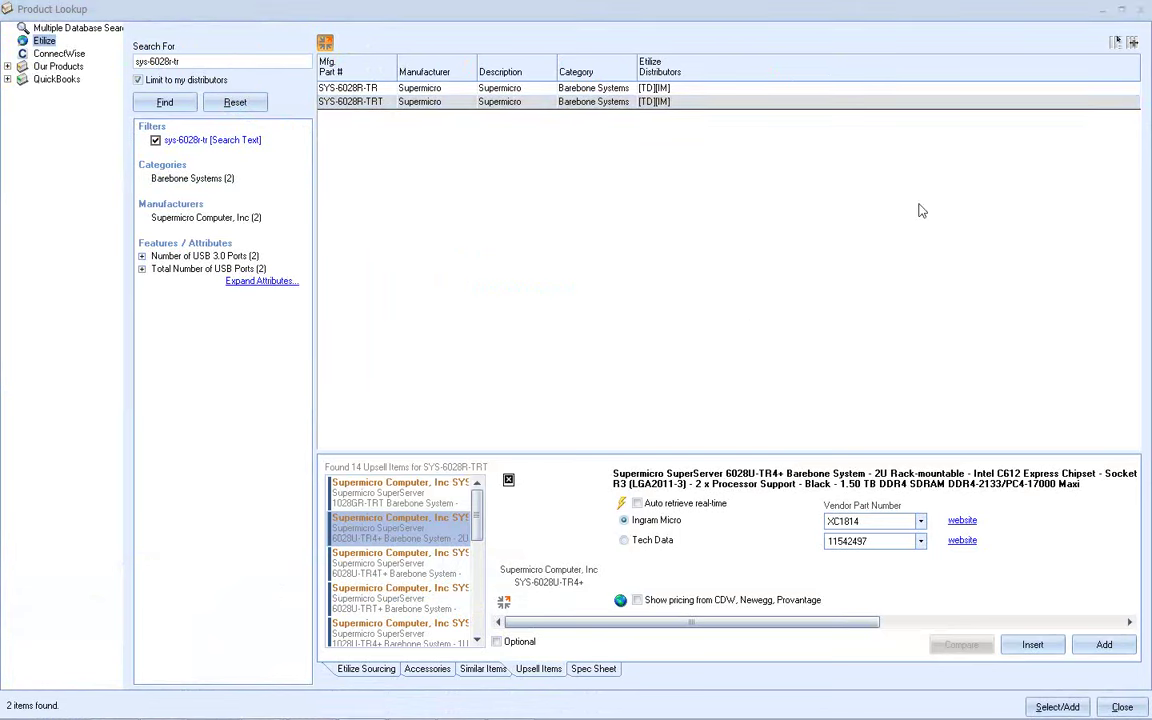
left_click_drag(194, 64, 102, 50)
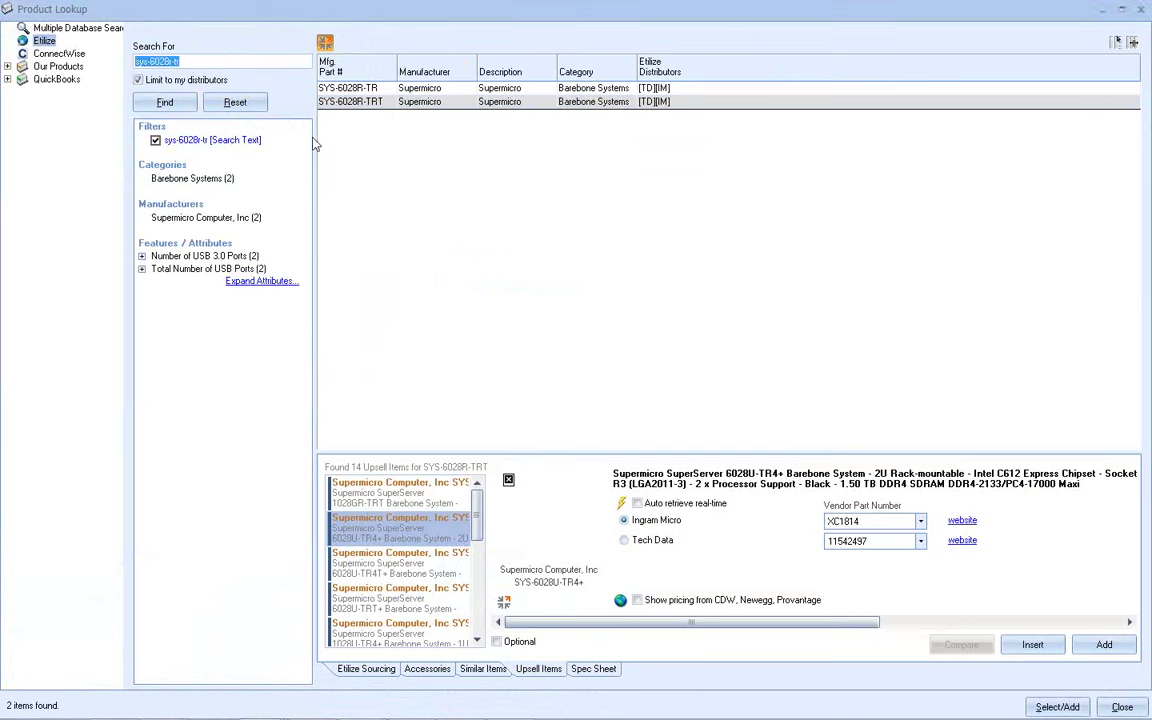
type("hp dl380")
key("Return")
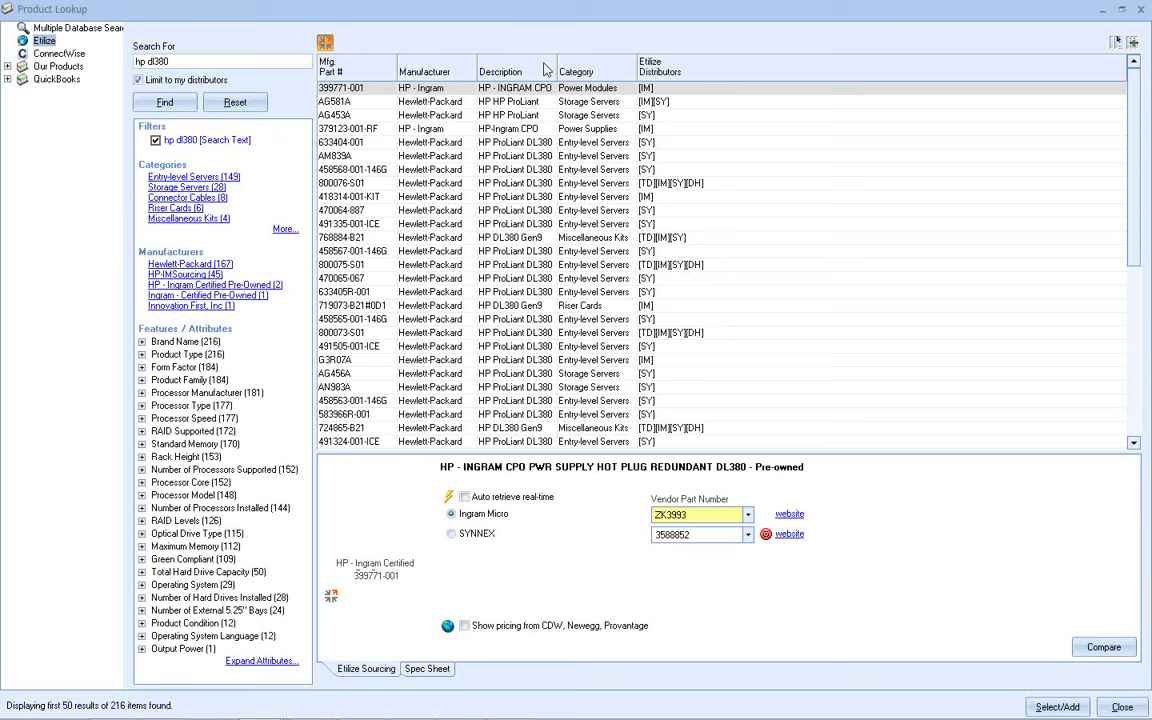
left_click_drag(556, 65, 885, 65)
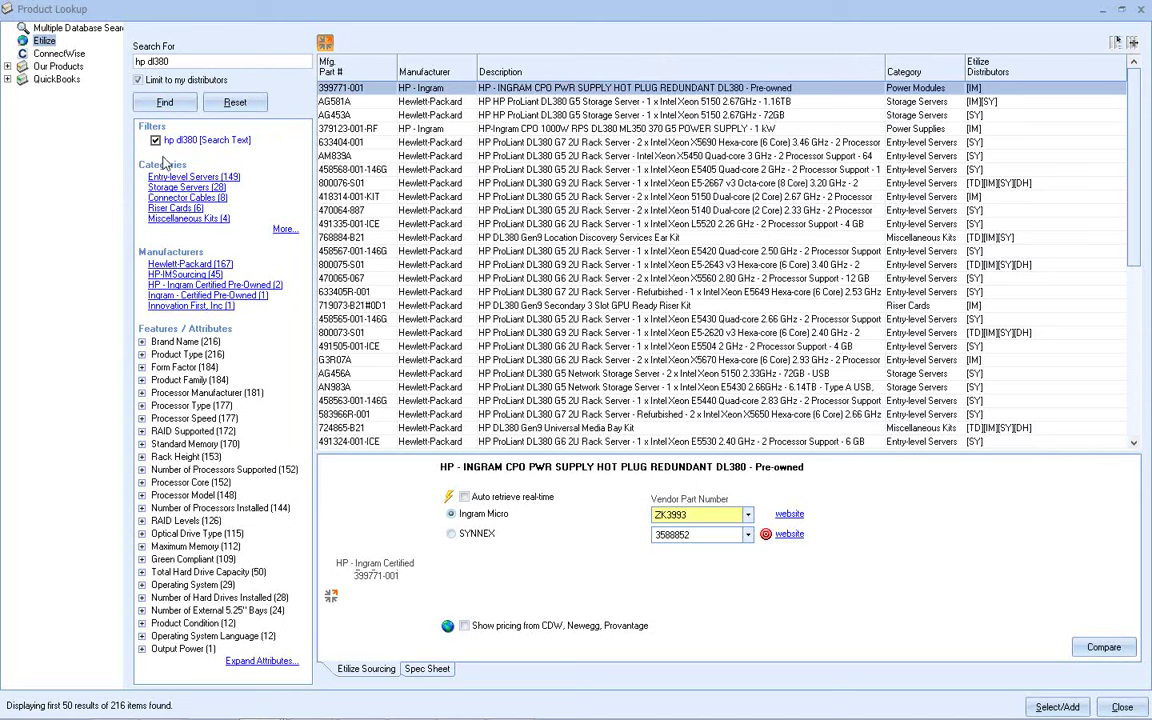
View the Product Lookup of the other QuoteWerks instance and return to the hp dl380 results.
mouse_move(309, 705)
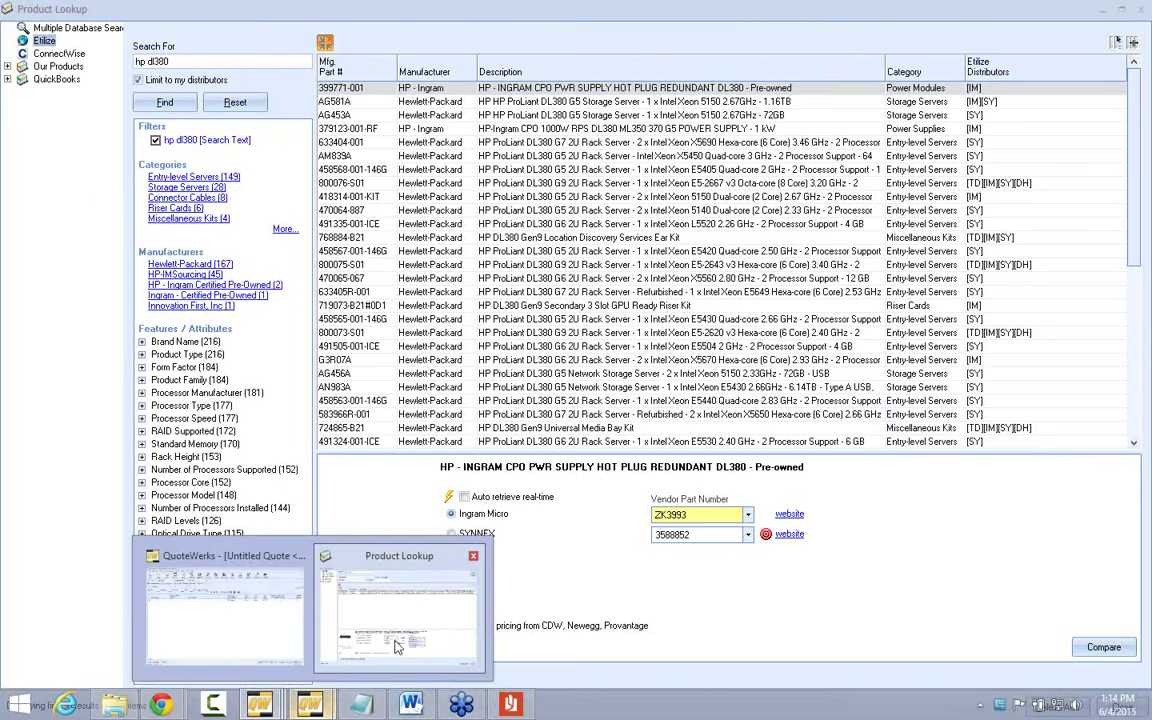
left_click(397, 646)
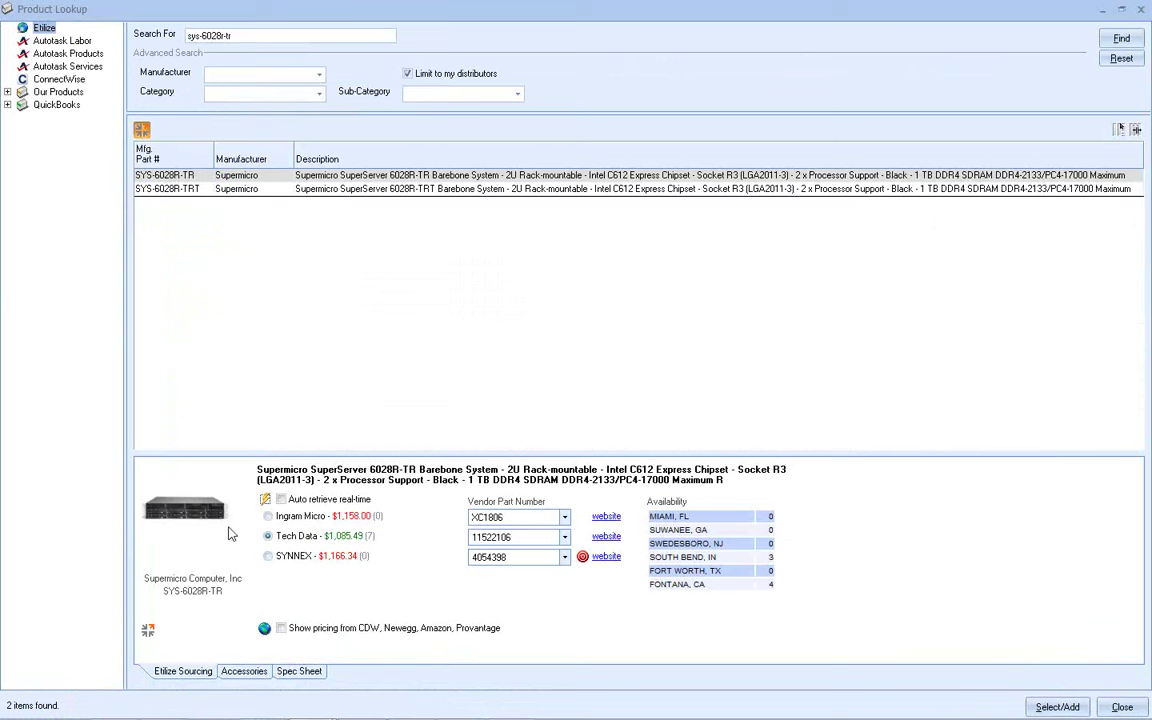
mouse_move(309, 705)
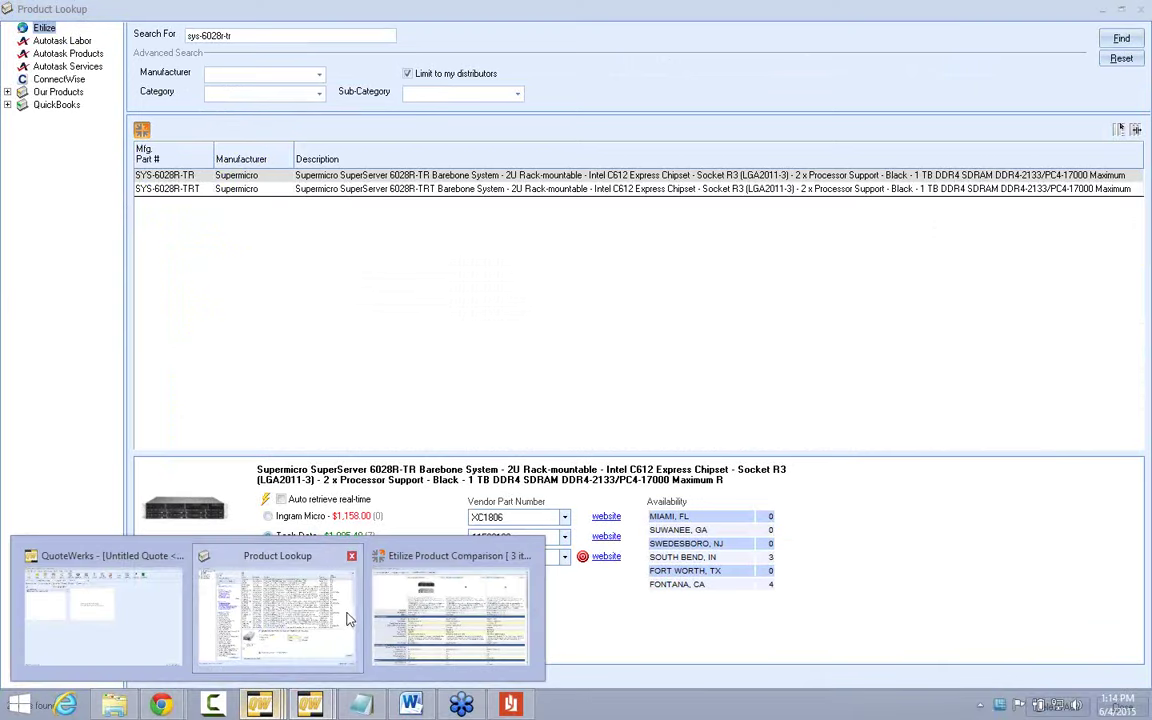
left_click(292, 640)
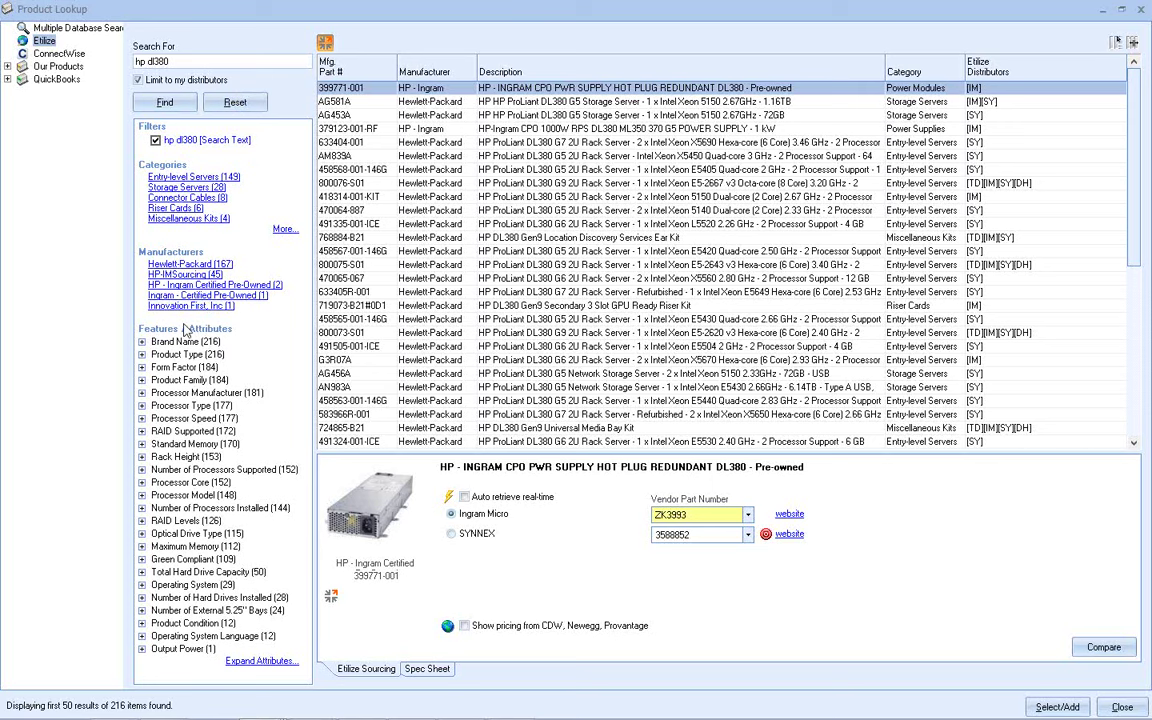
Filter the results to a processor speed of 2.60 GHz and standard memory of 16 GB.
left_click(141, 419)
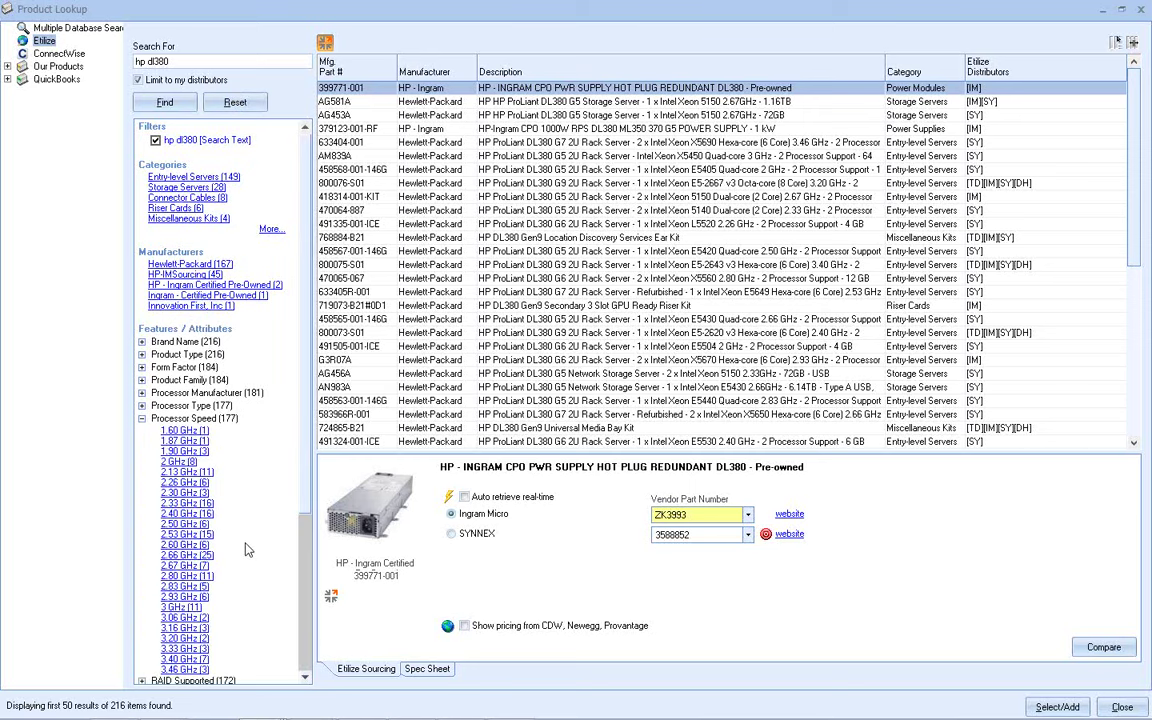
left_click(185, 545)
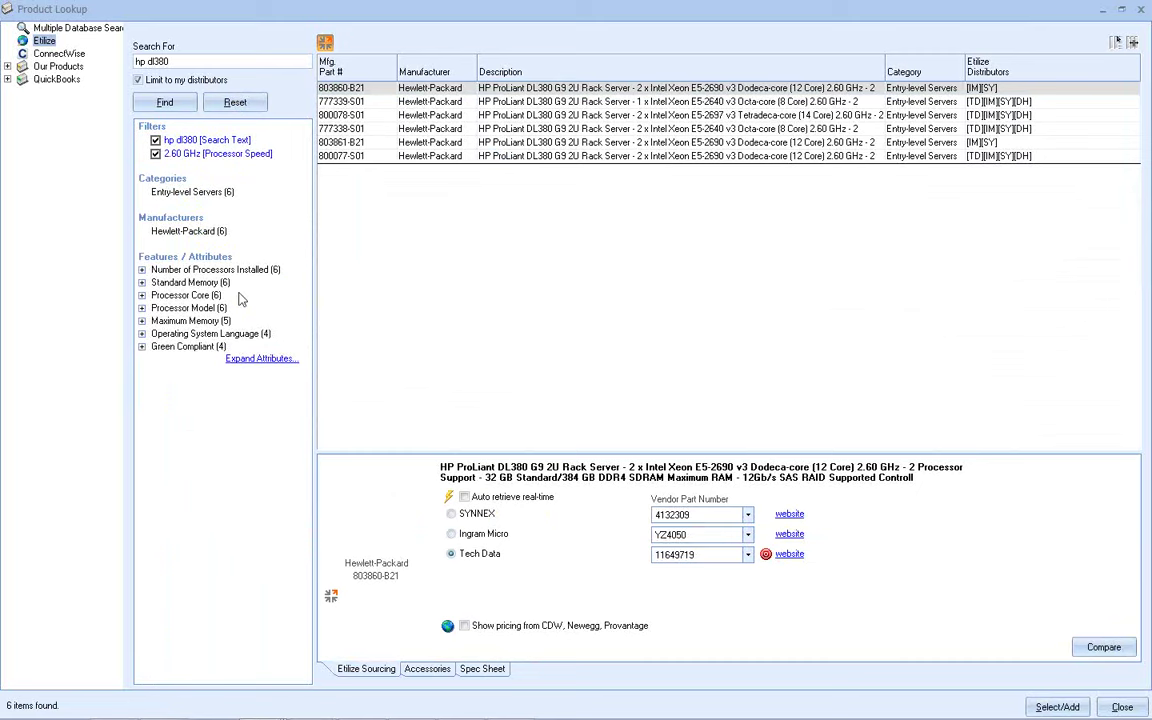
left_click(142, 284)
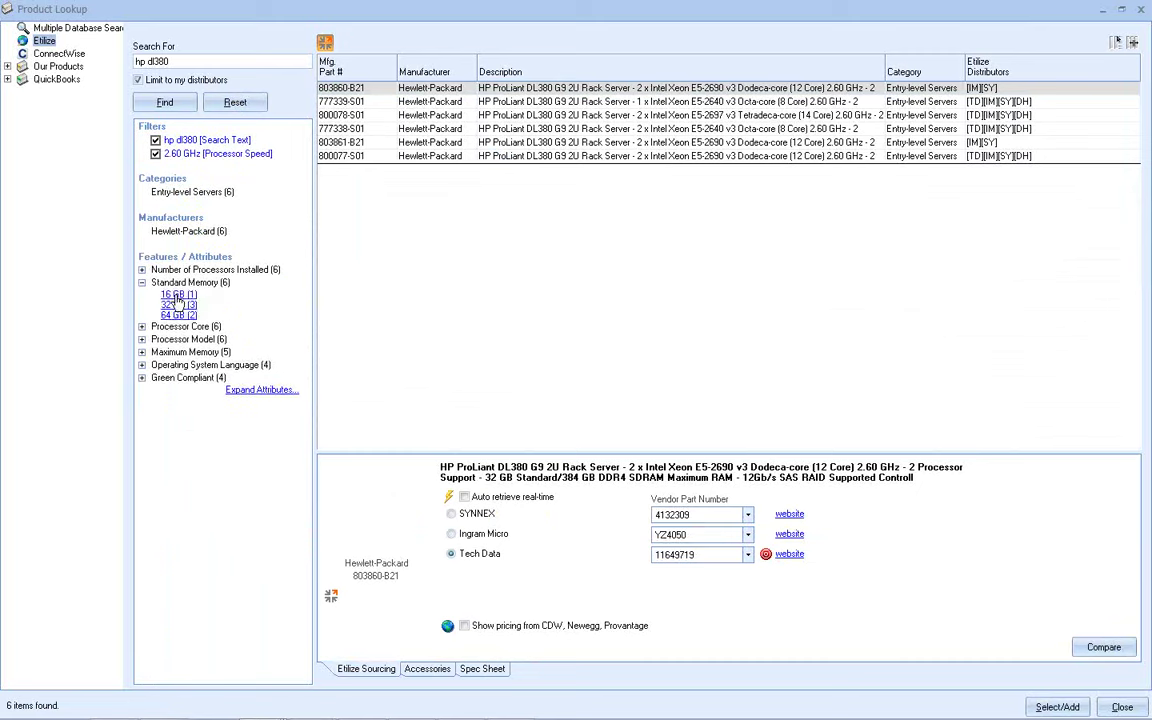
left_click(180, 296)
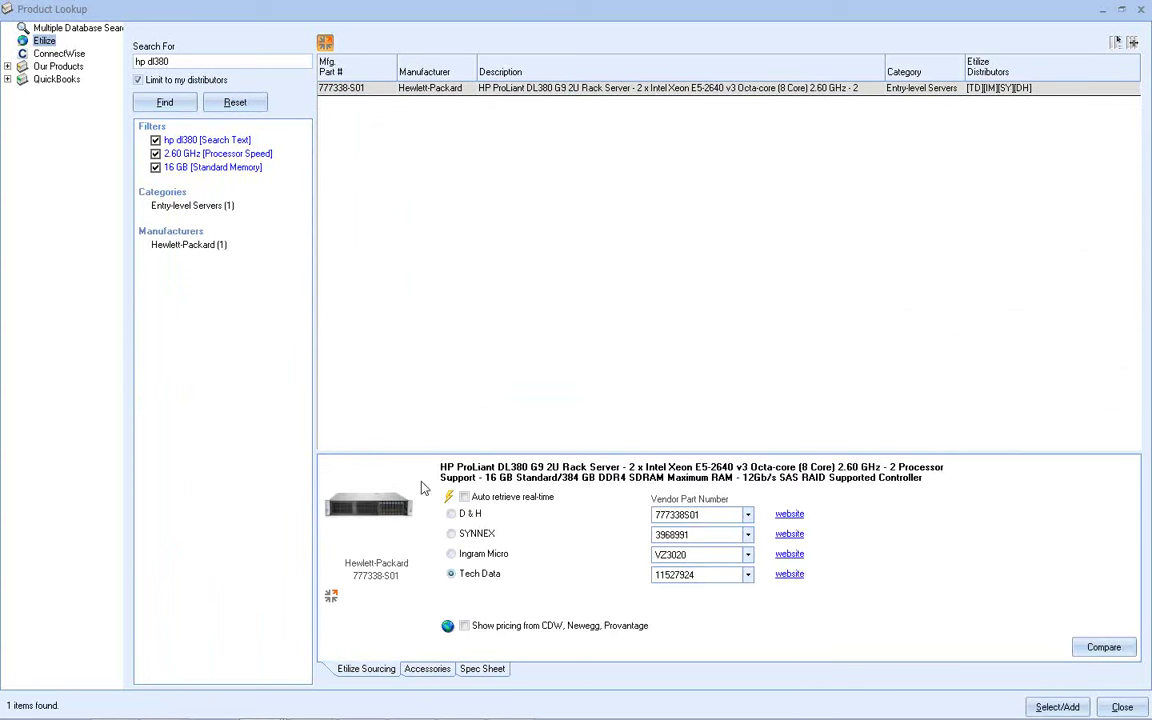
Retrieve real-time distributor pricing for the 777338-S01 server and review the vendor response times.
left_click(448, 499)
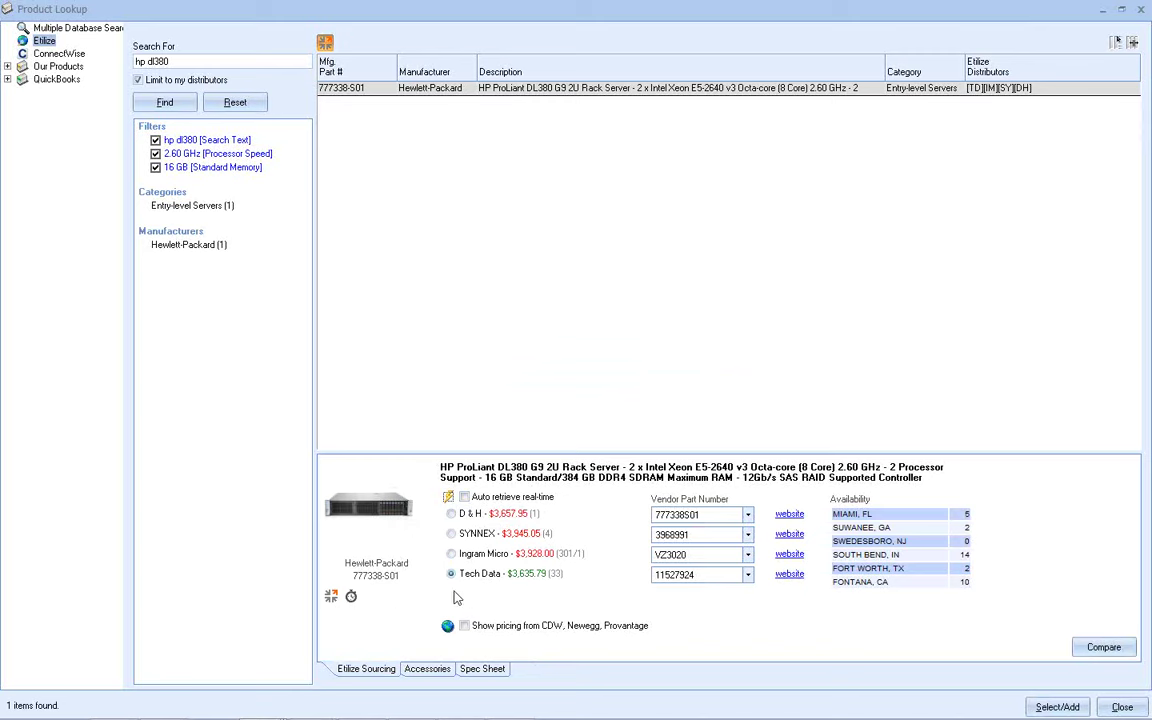
left_click(351, 597)
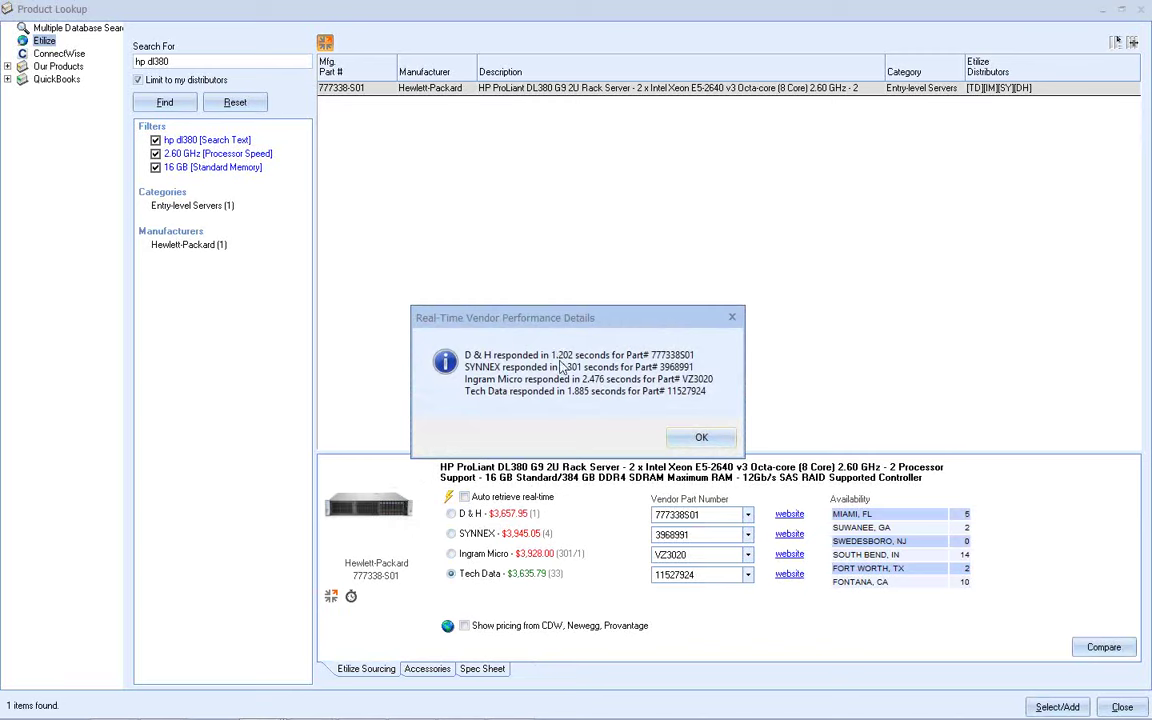
left_click(702, 441)
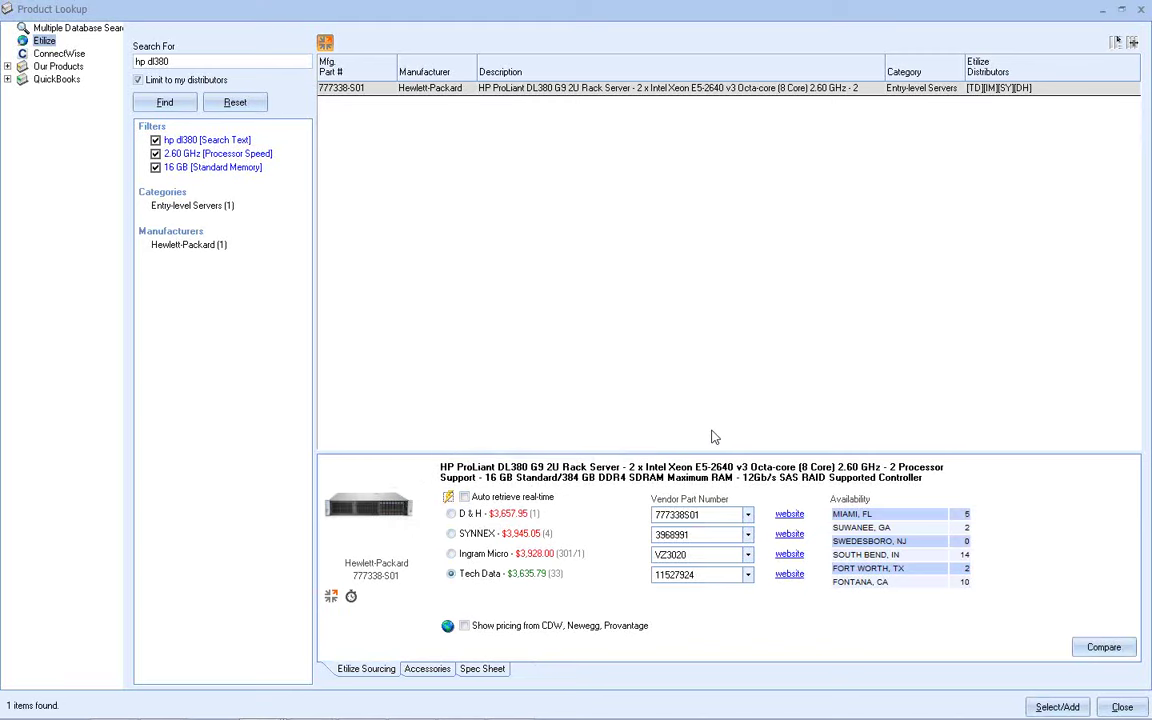
Display the server's accessories, then empty the Etilize product comparison and turn off its pricing and availability retrieval.
left_click(436, 672)
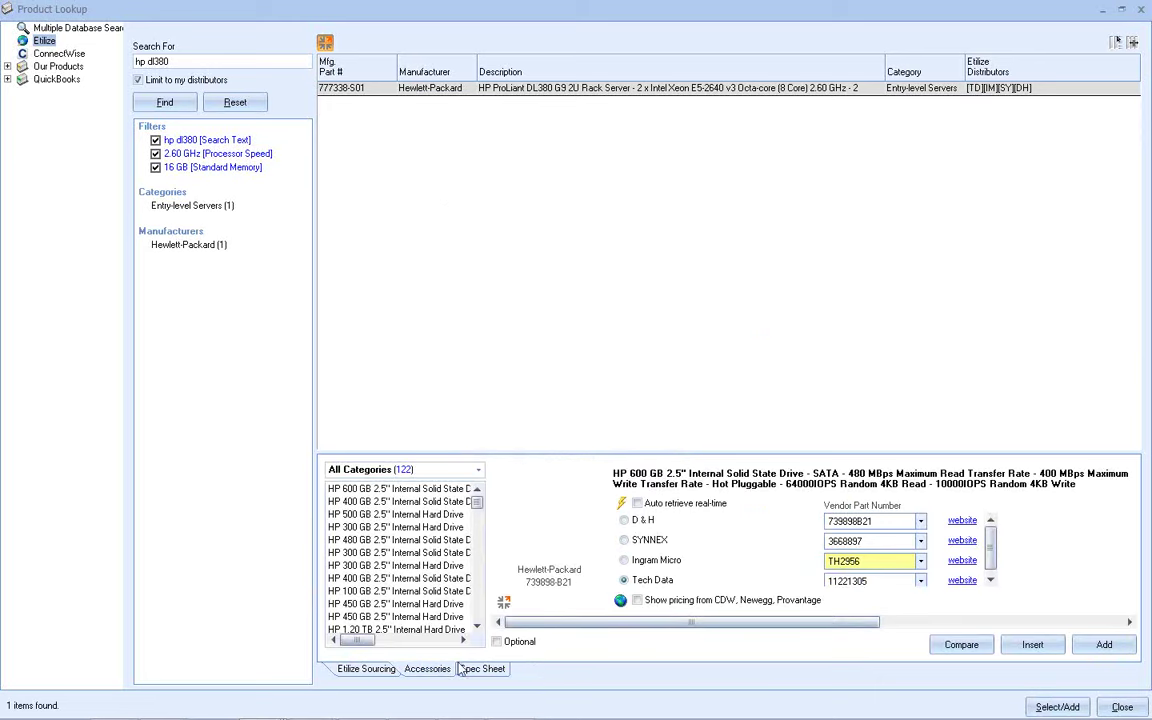
mouse_move(259, 705)
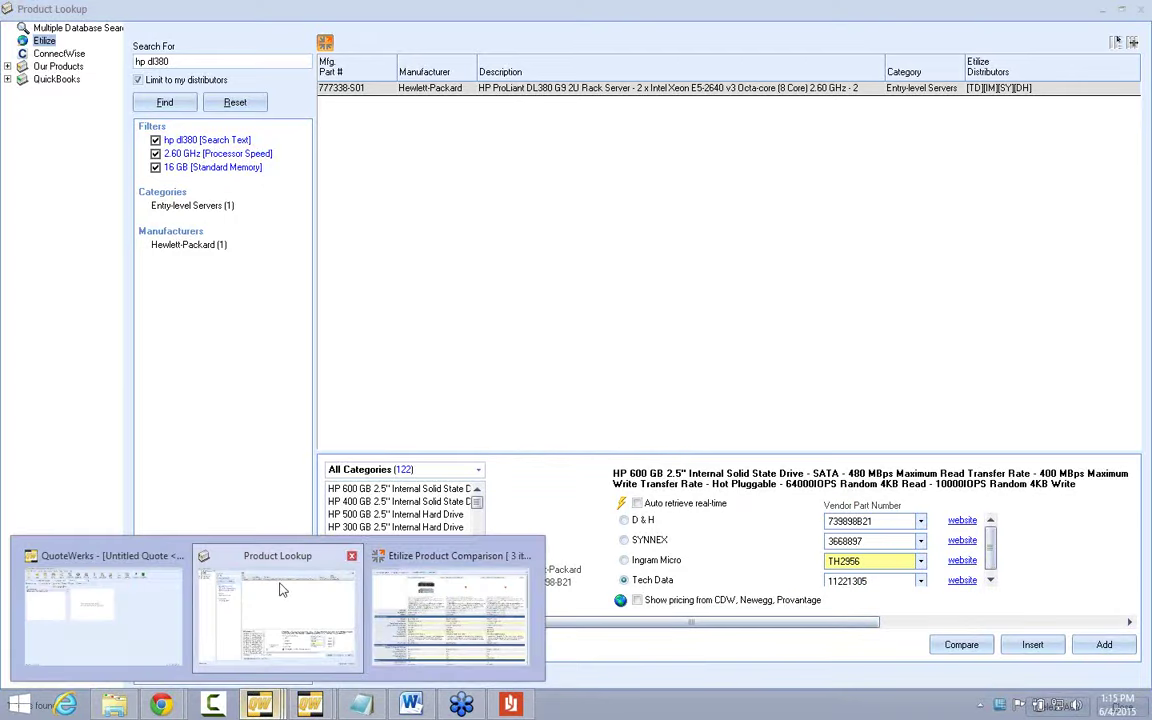
left_click(441, 630)
left_click(425, 38)
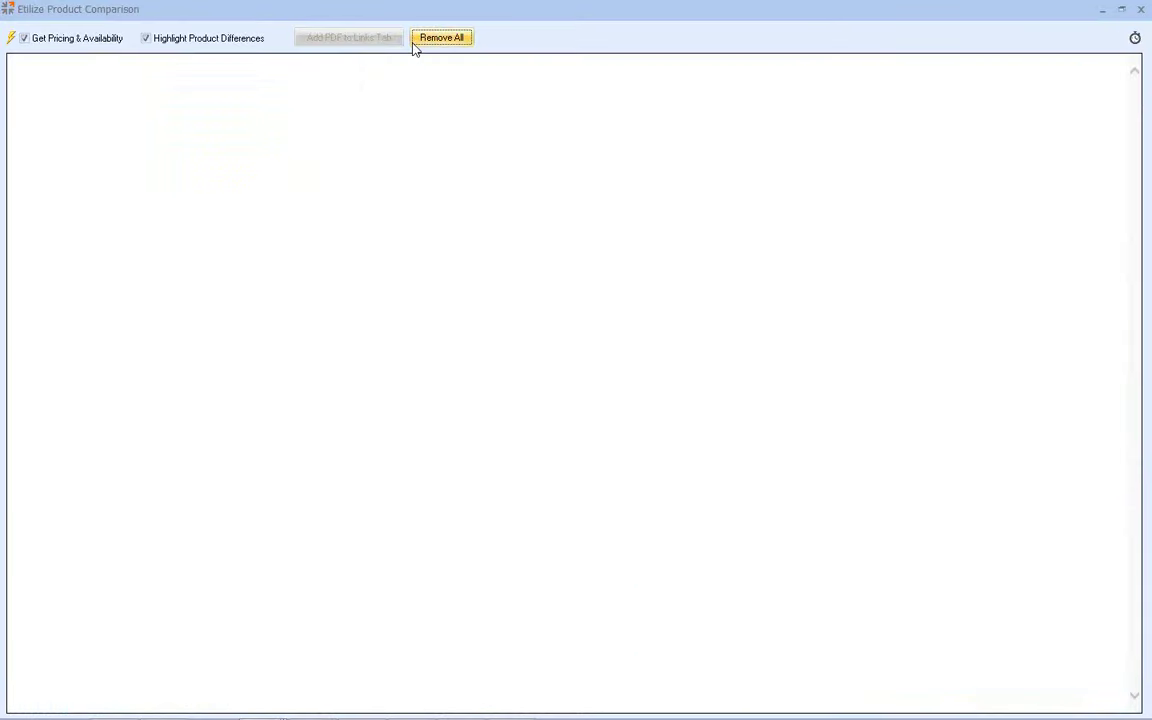
left_click(112, 37)
left_click(1140, 9)
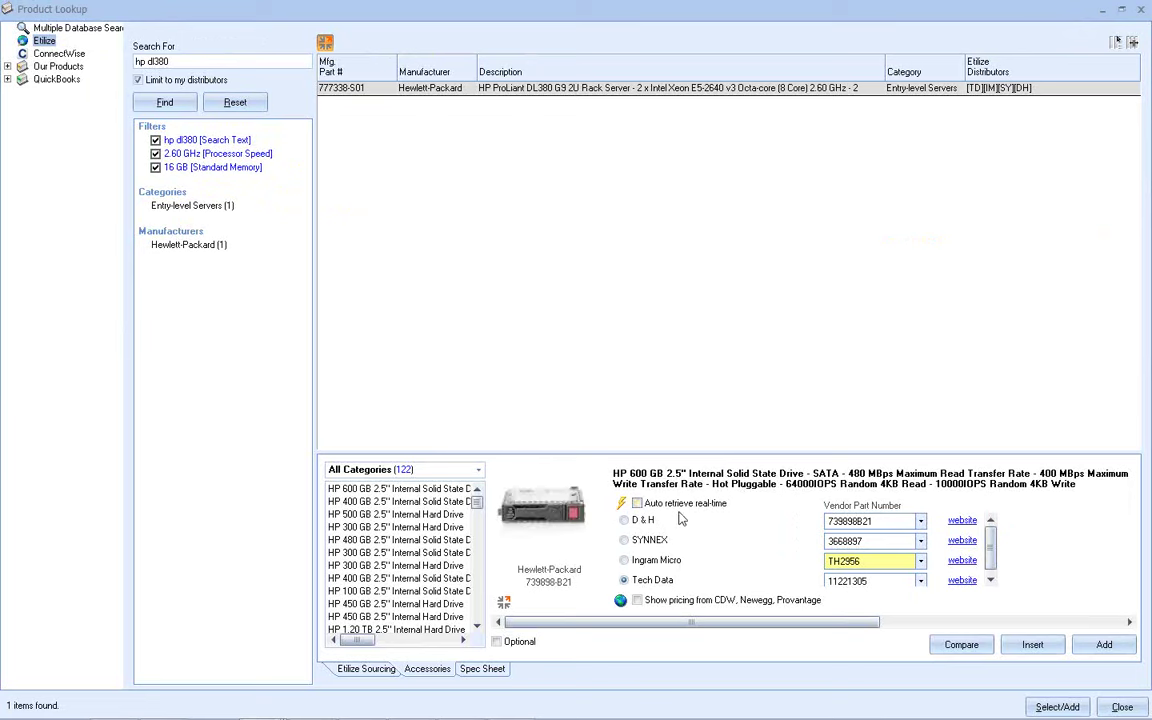
Add the HP 600 GB and 400 GB solid state drives to the comparison, checking the 400 GB drive's Ingram Micro part numbers.
left_click(961, 645)
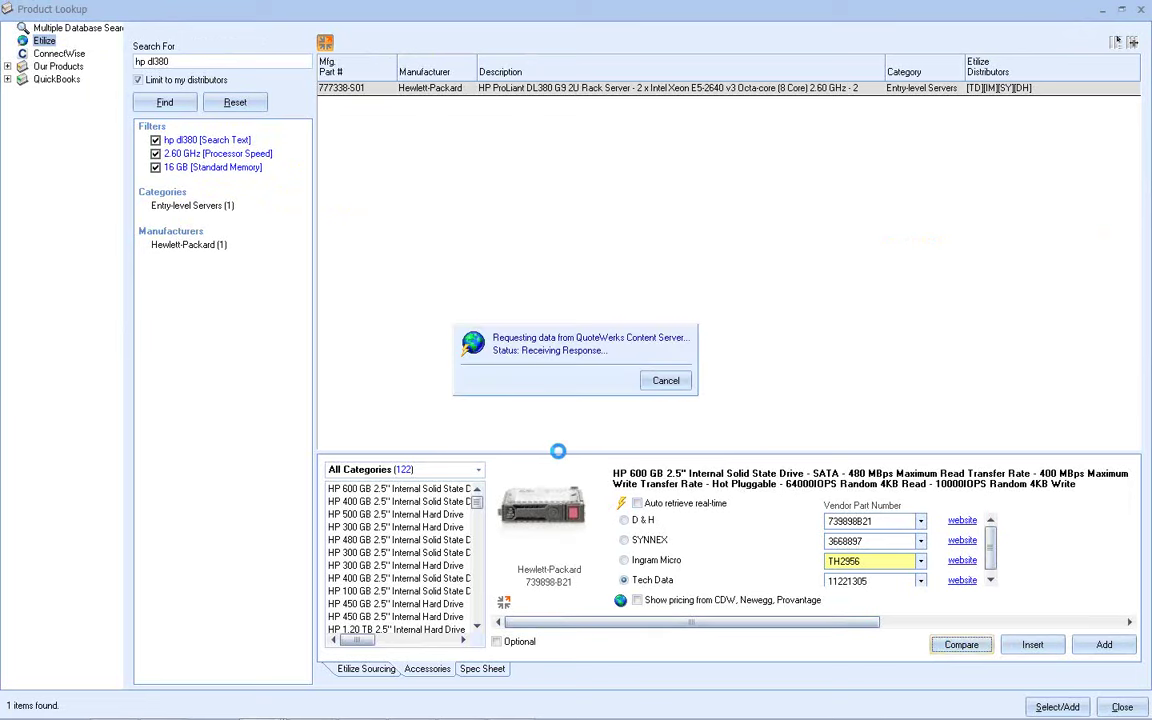
left_click(396, 503)
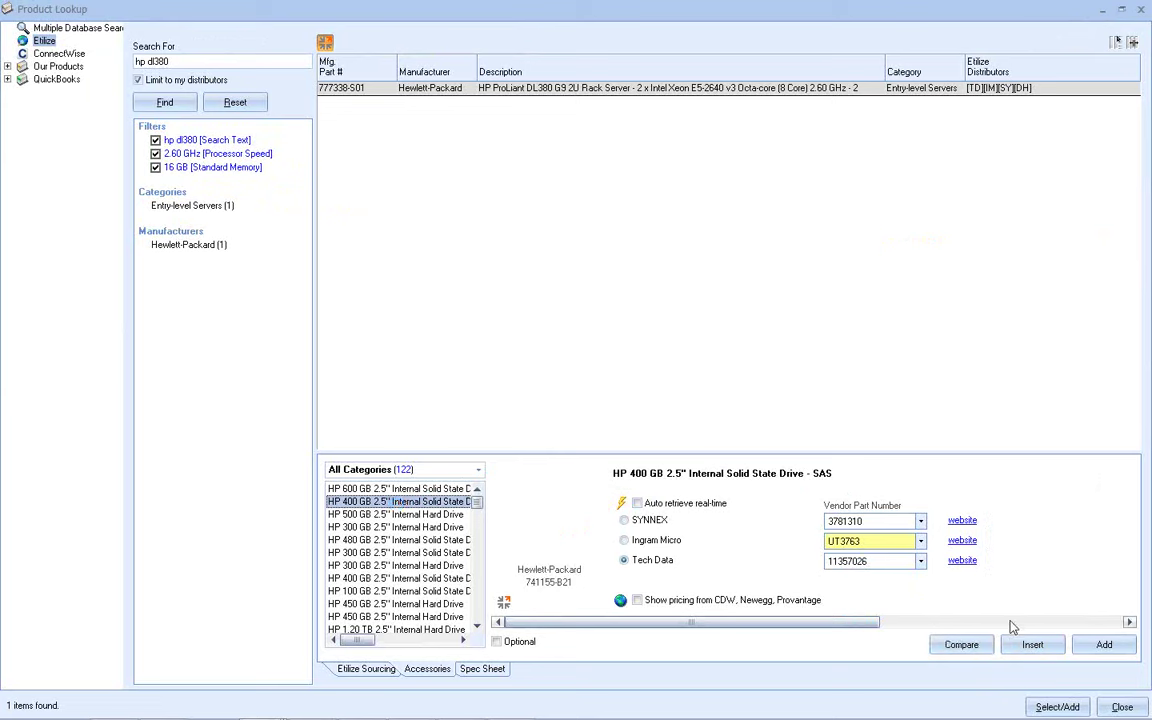
left_click(963, 645)
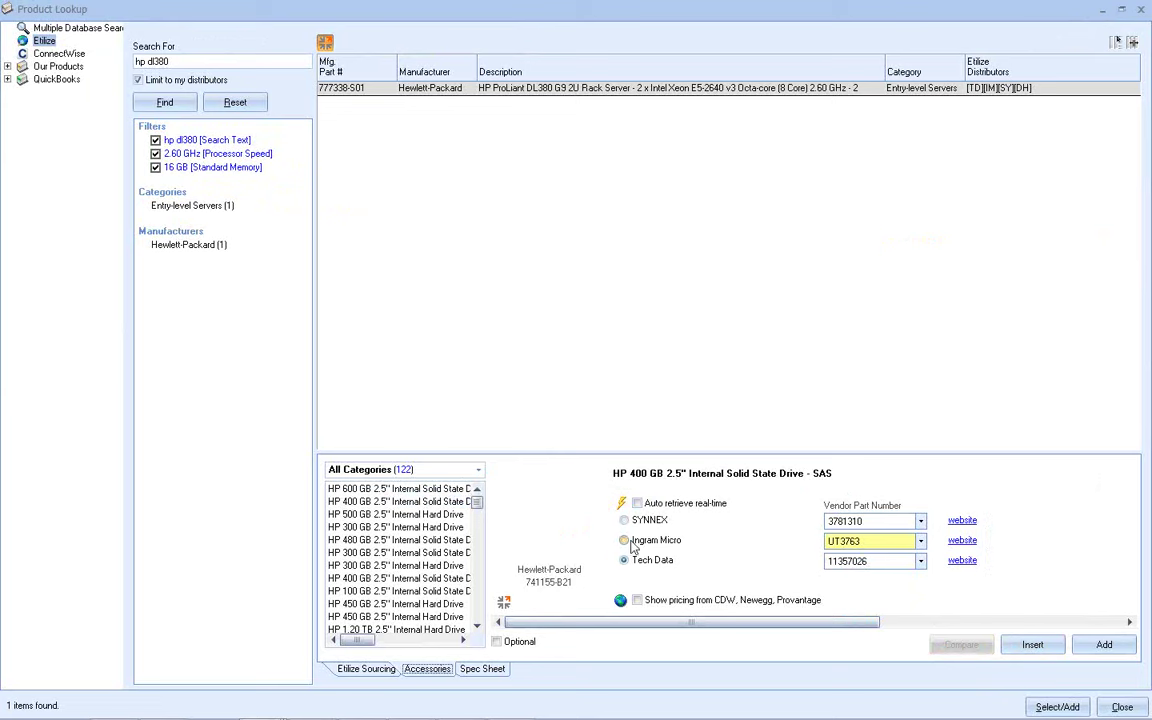
left_click(921, 541)
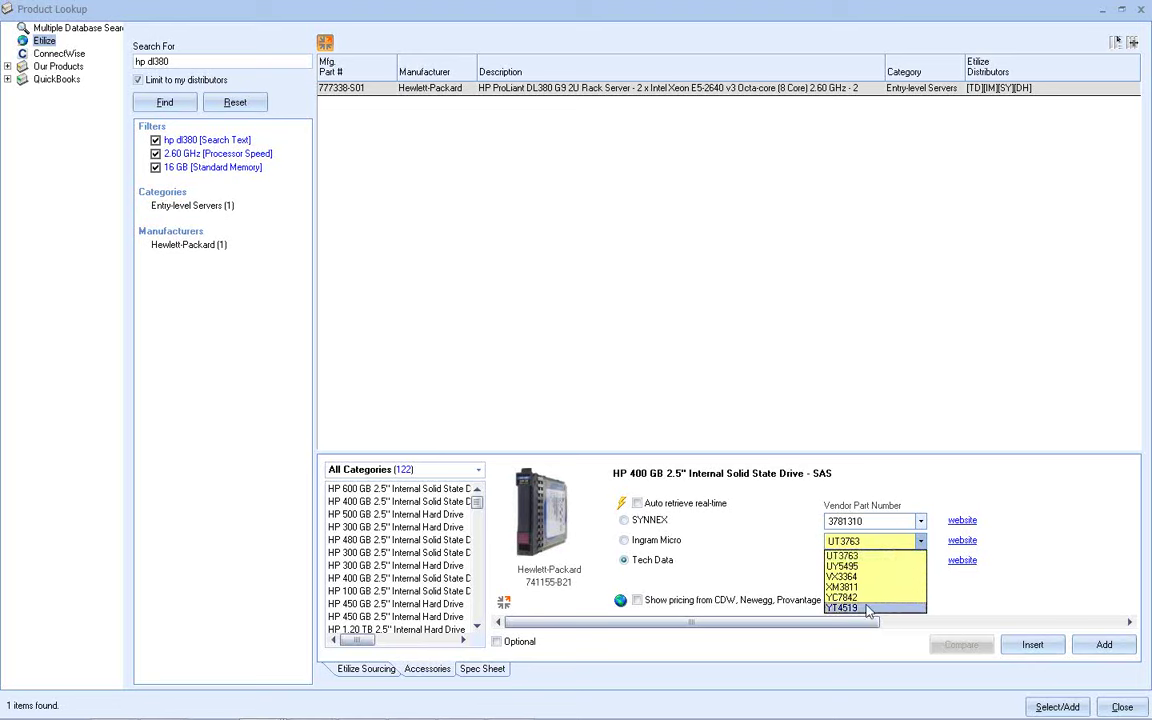
left_click(927, 548)
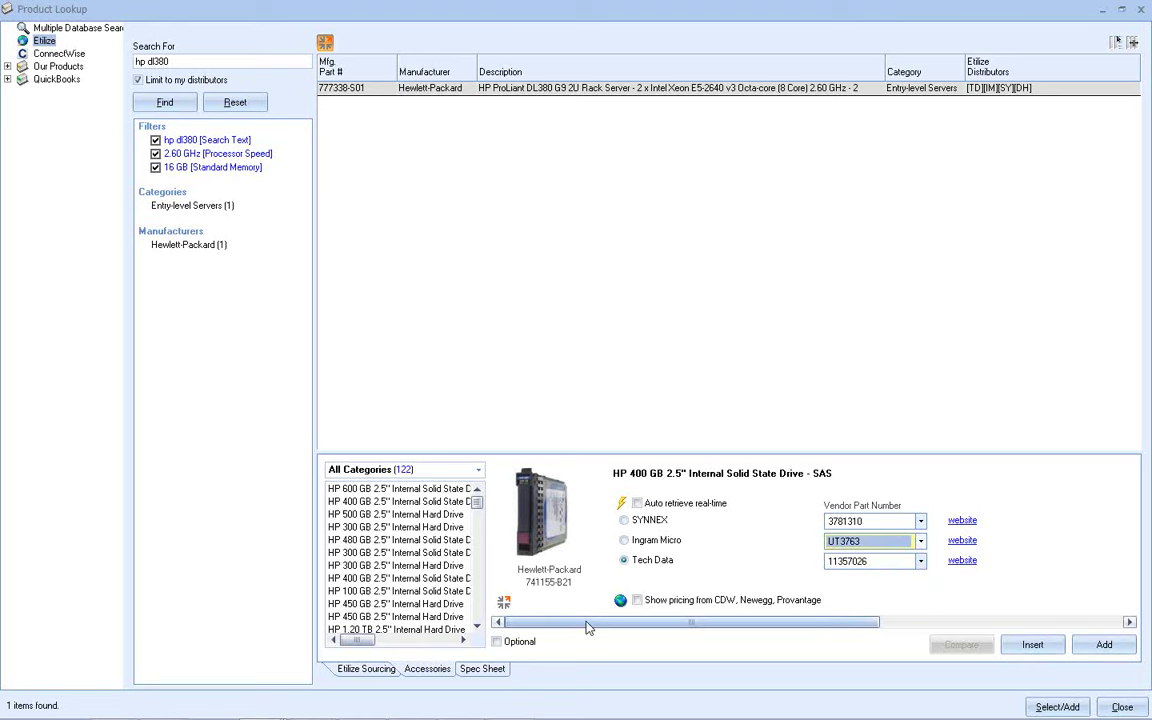
Open the comparison of the two solid state drives and retrieve their pricing and availability.
mouse_move(270, 708)
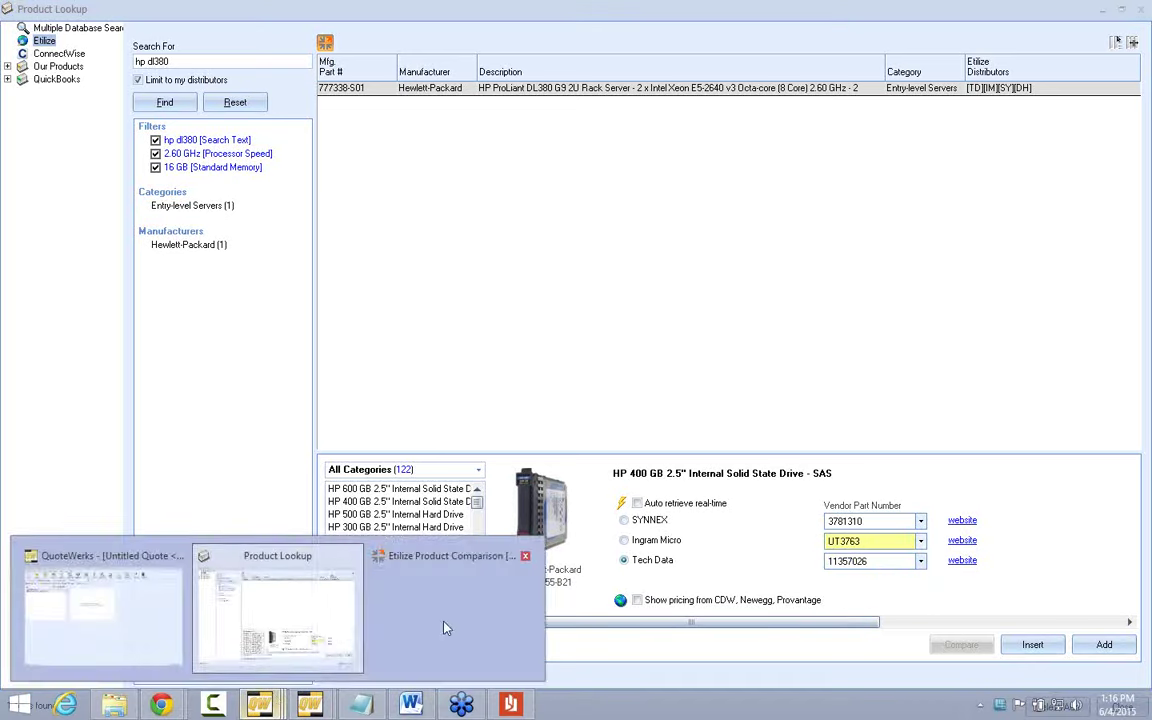
left_click(399, 559)
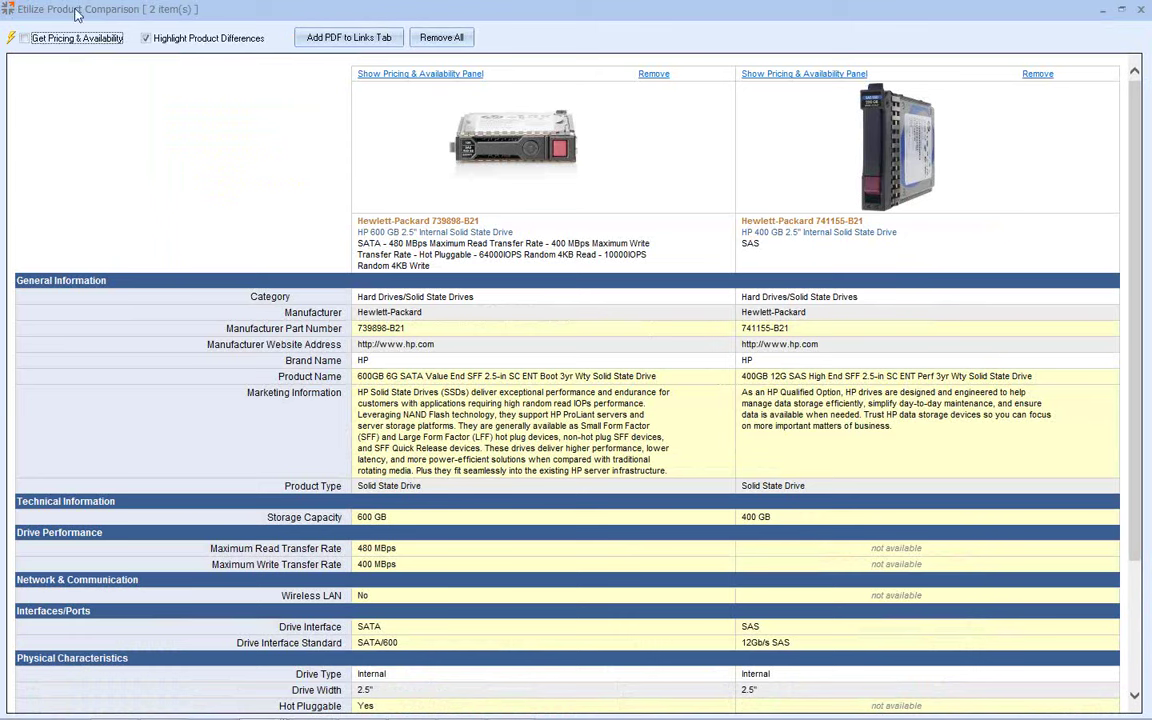
left_click(66, 39)
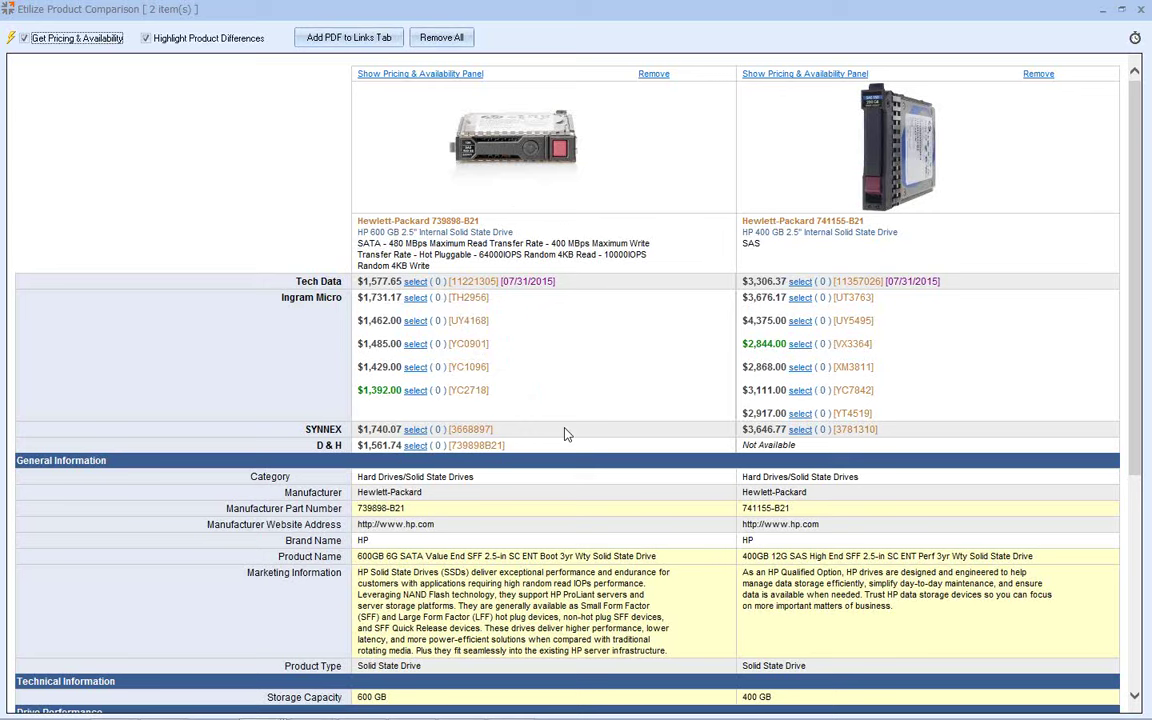
left_click(610, 371)
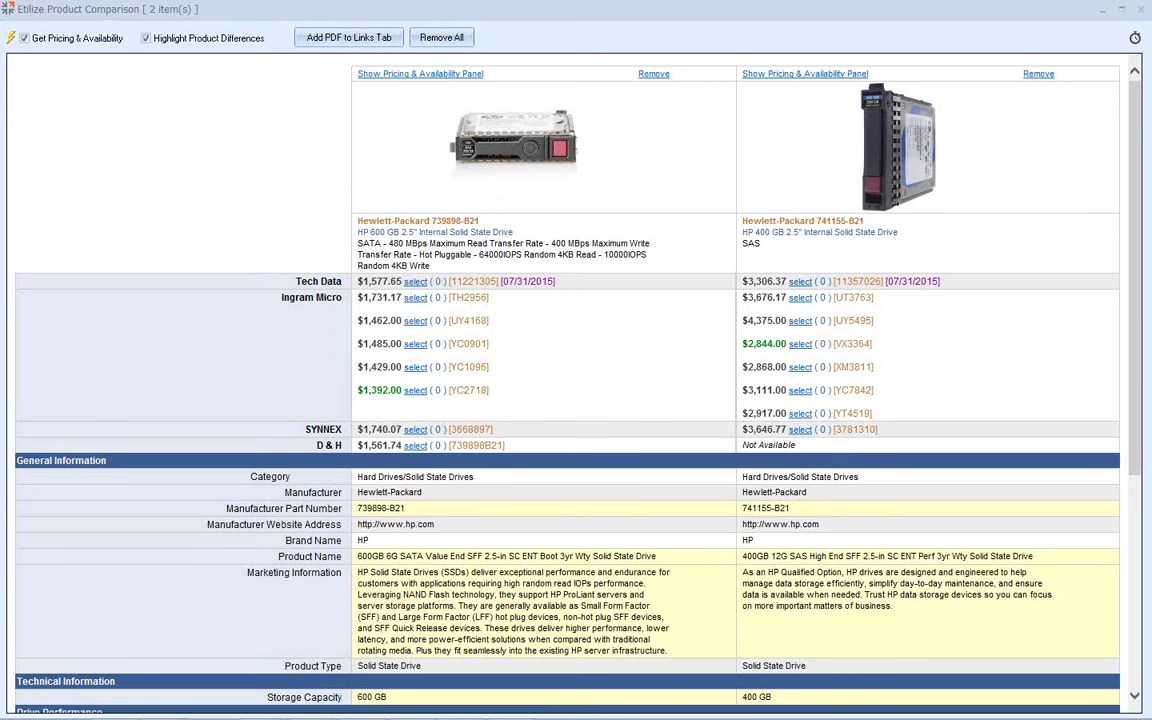
Return to the Product Lookup and show the Etilize sourcing details of the HP ProLiant DL380 server.
mouse_move(258, 708)
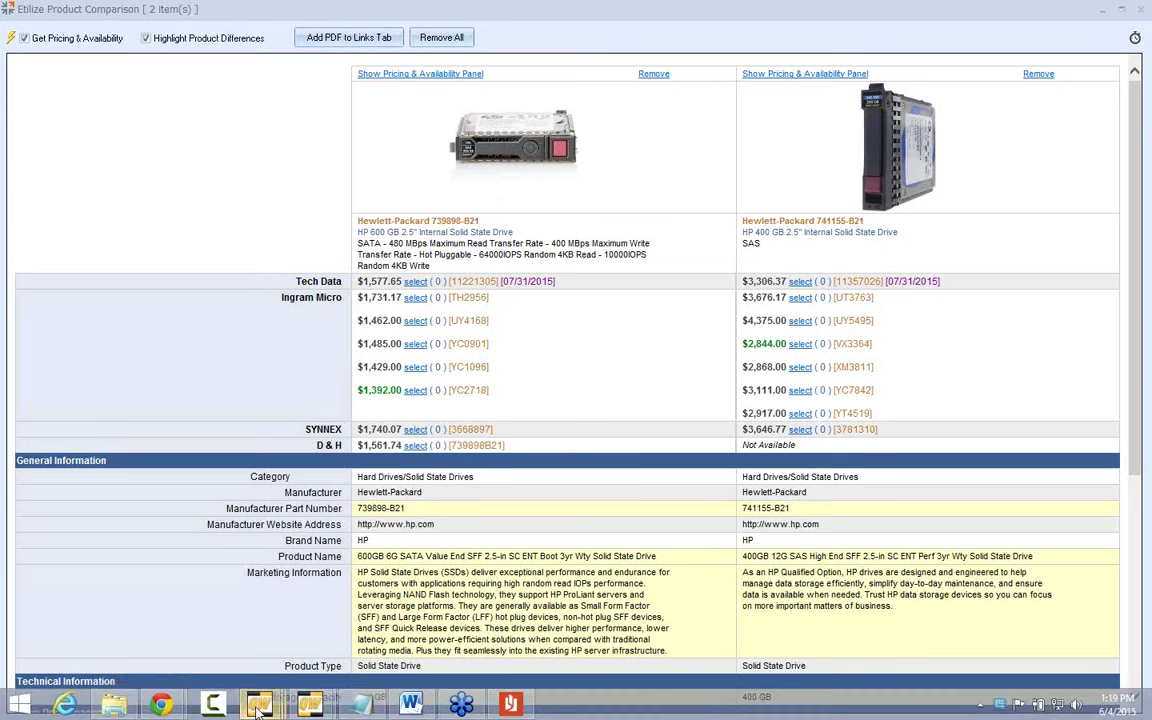
left_click(262, 572)
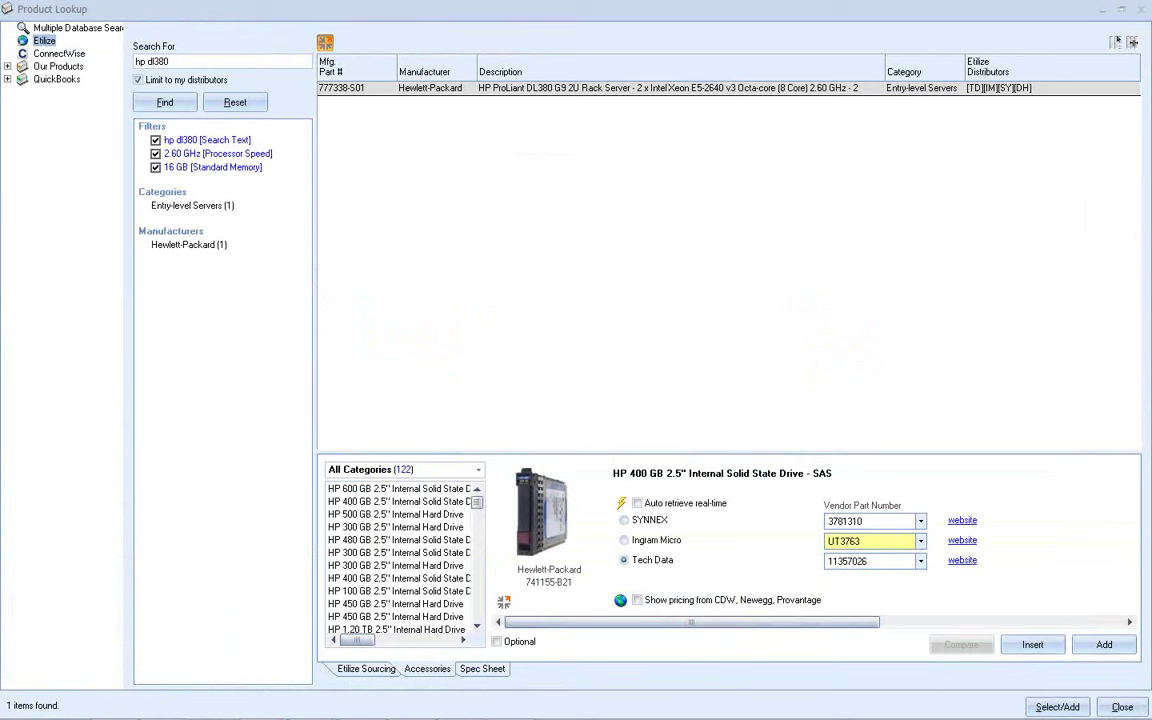
left_click(358, 262)
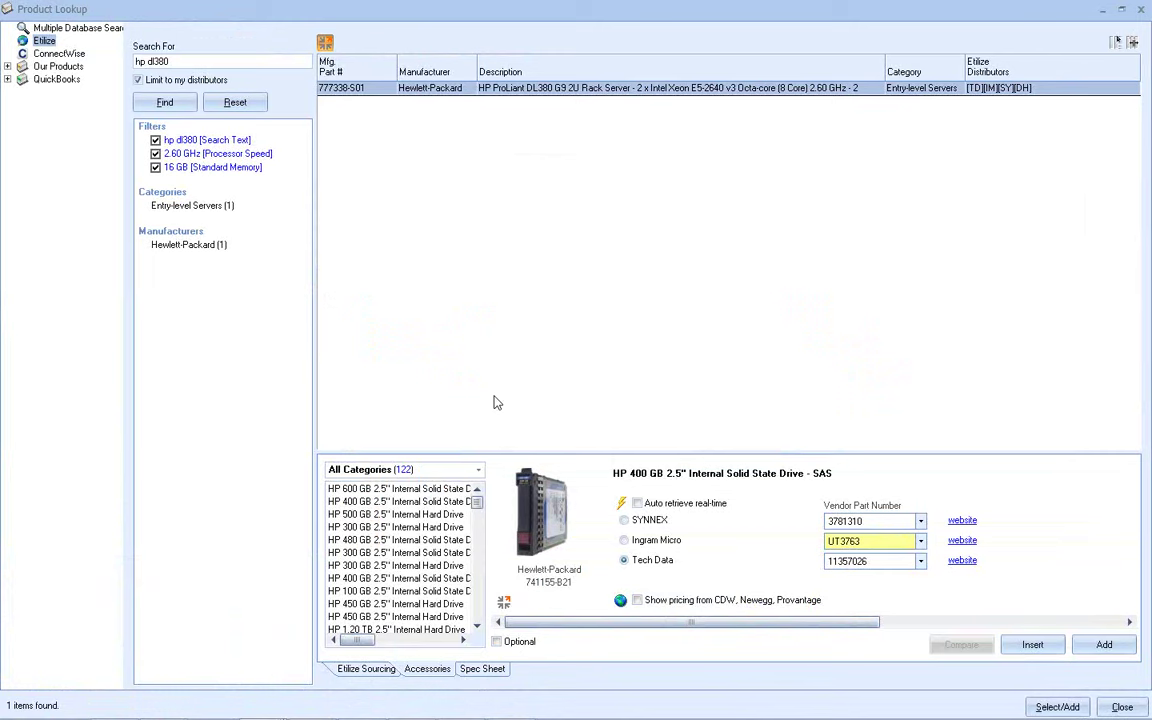
left_click(372, 667)
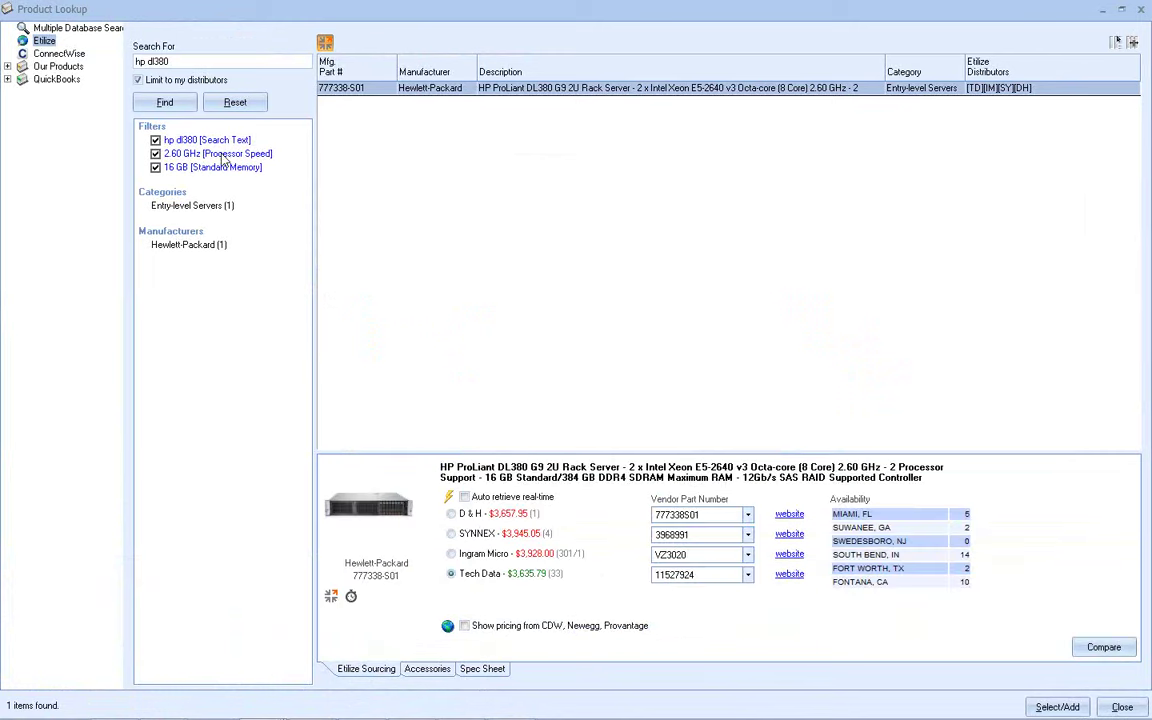
Search Etilize for "acer aspire" in place of the server search.
left_click(185, 61)
left_click_drag(185, 61, 55, 60)
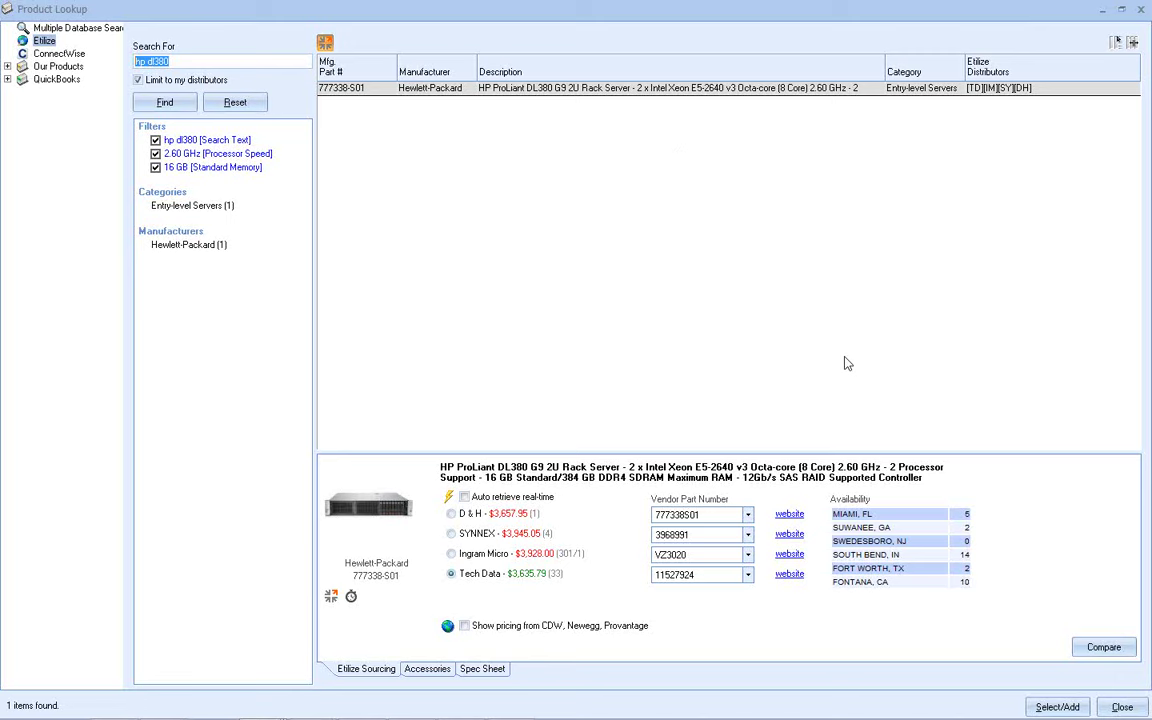
type("acer aspire")
key("Return")
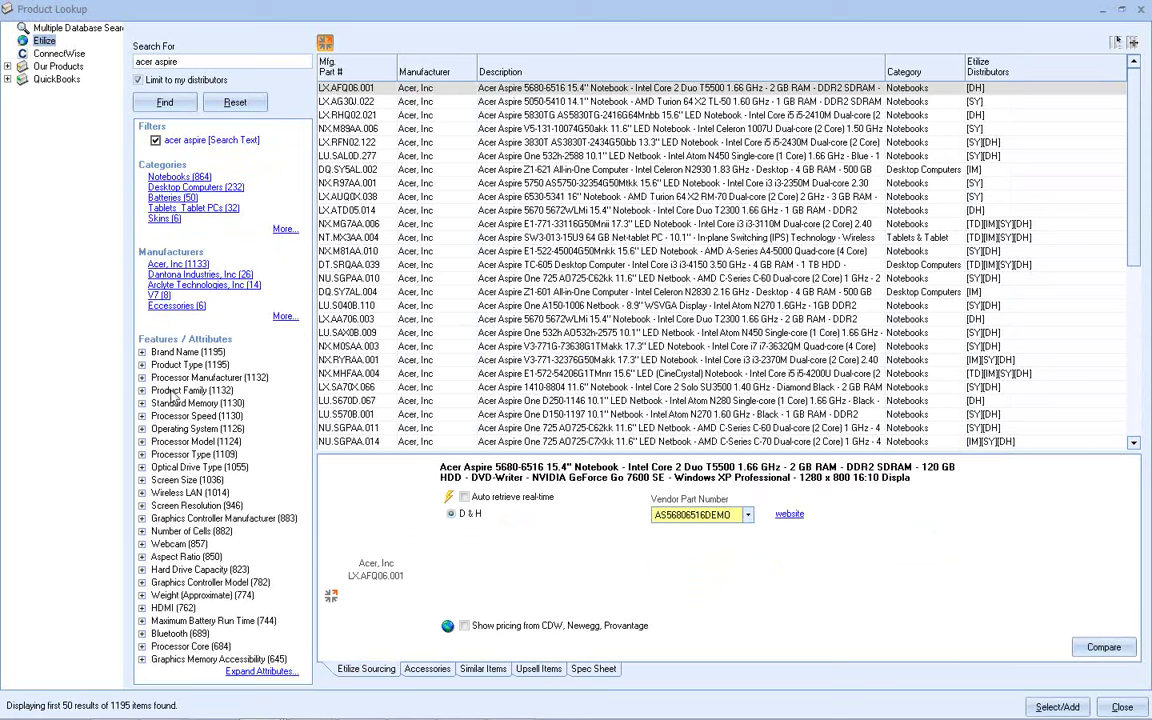
Filter the Acer Aspire results to a 13.3" screen size and the Windows 8.1 Pro operating system.
left_click(141, 480)
scroll(274, 485, "down", 5)
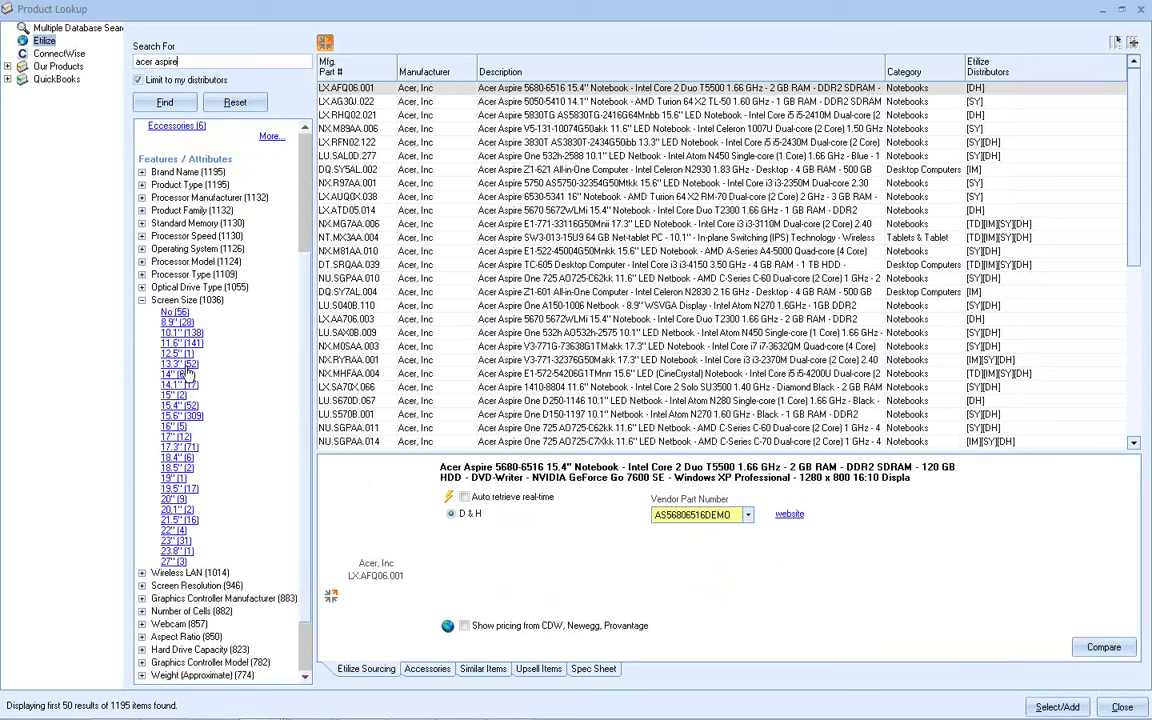
left_click(176, 364)
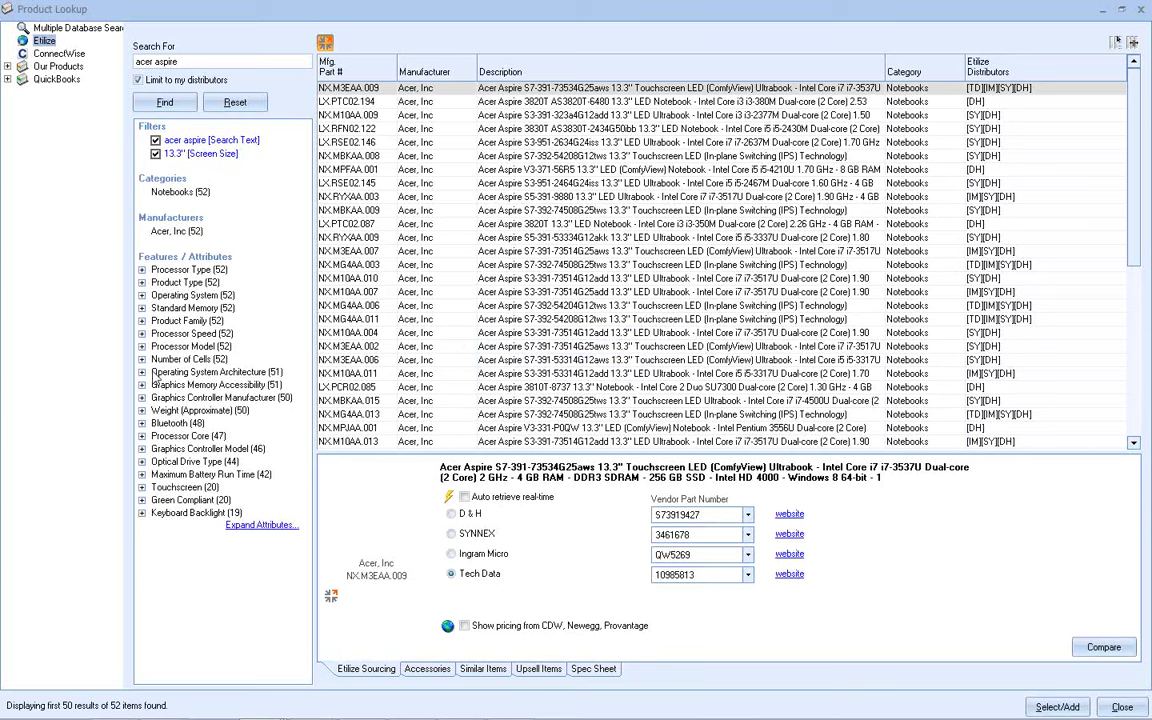
left_click(141, 296)
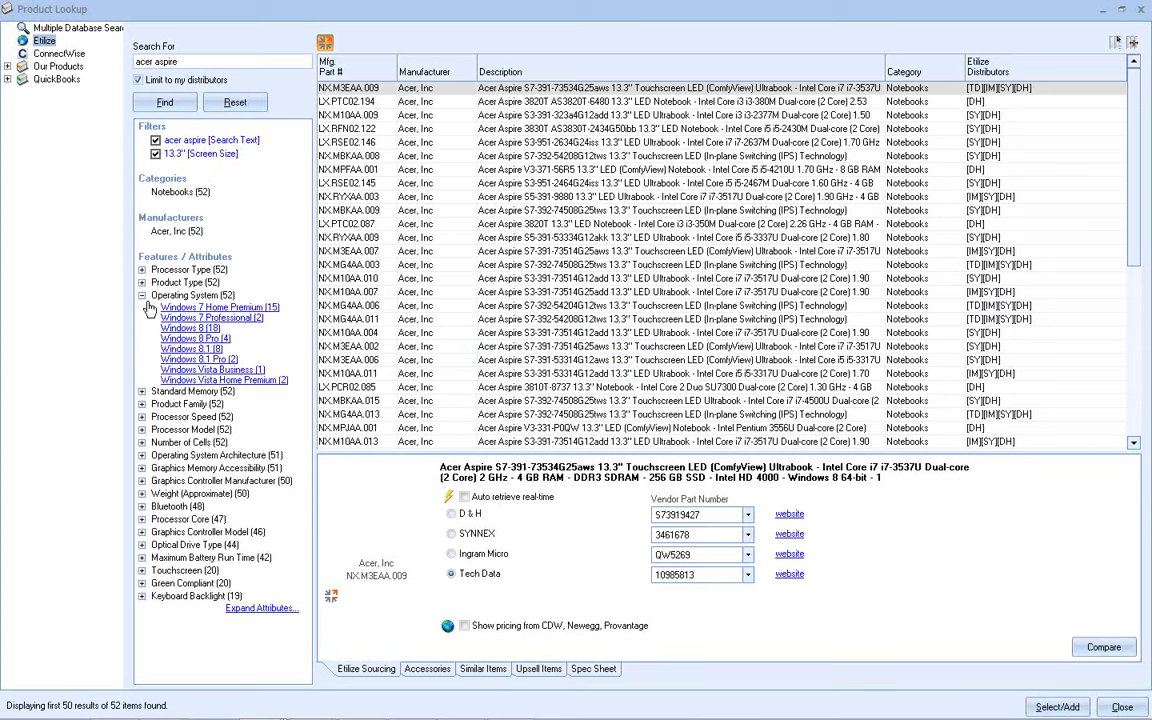
left_click(190, 359)
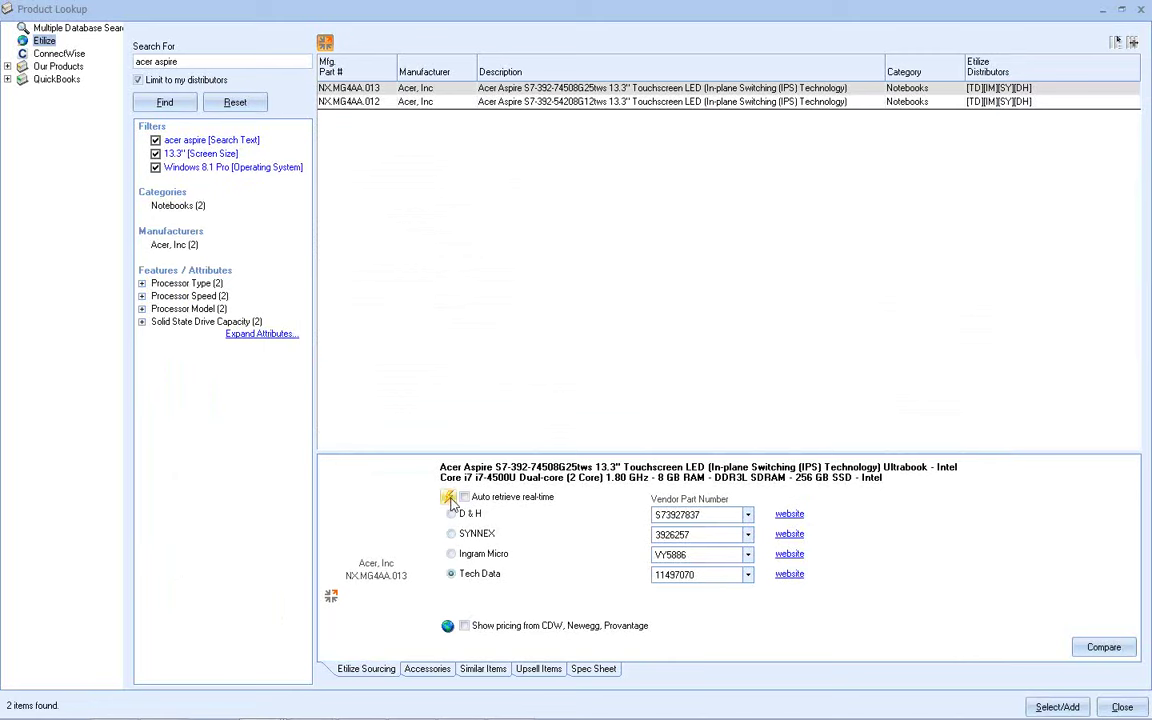
Open the Etilize product comparison, turn off pricing and availability retrieval, and remove all compared products.
mouse_move(281, 710)
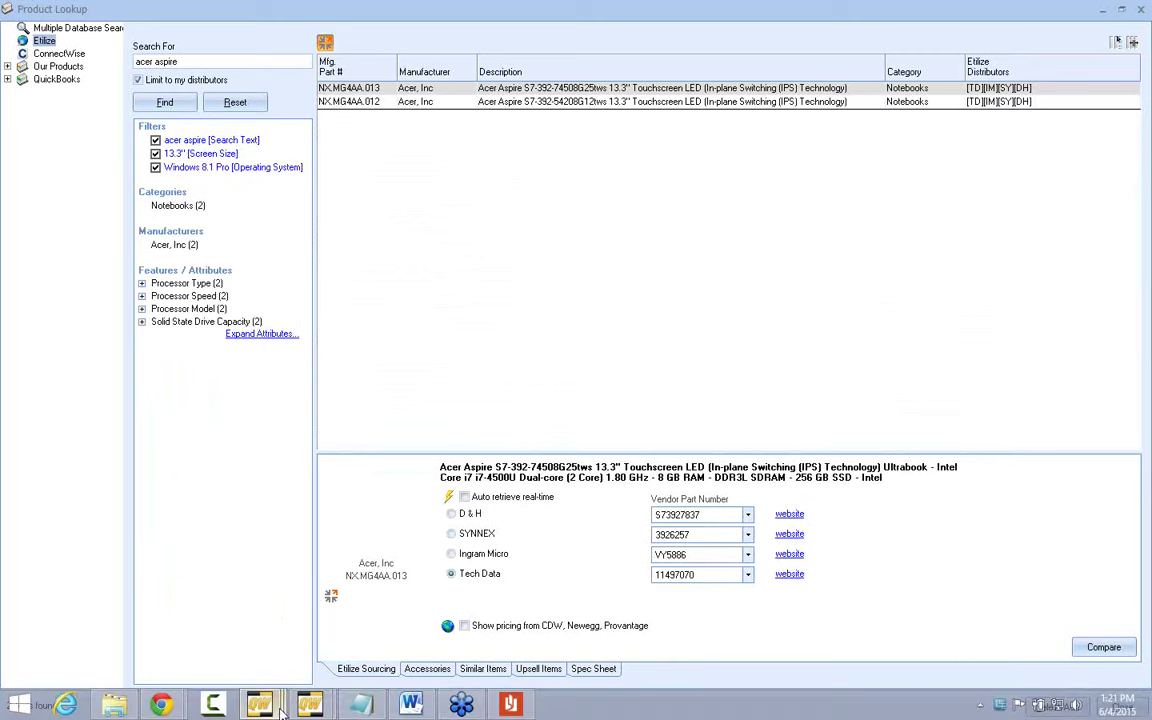
left_click(398, 573)
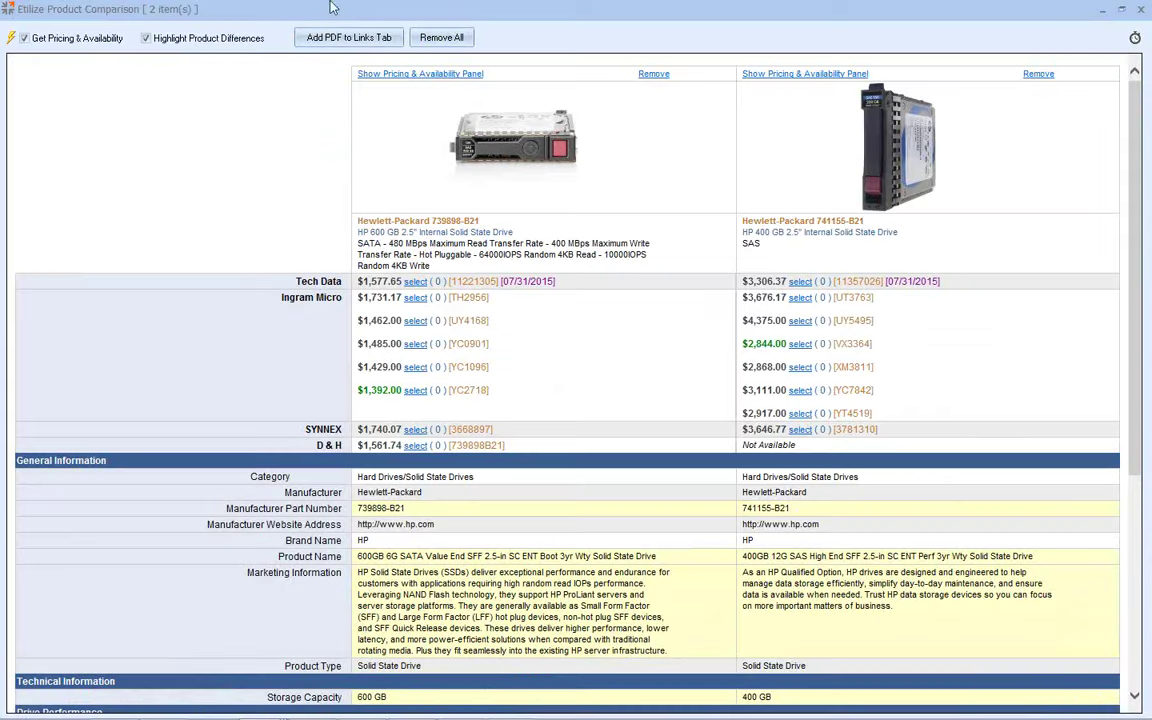
left_click(25, 38)
left_click(441, 37)
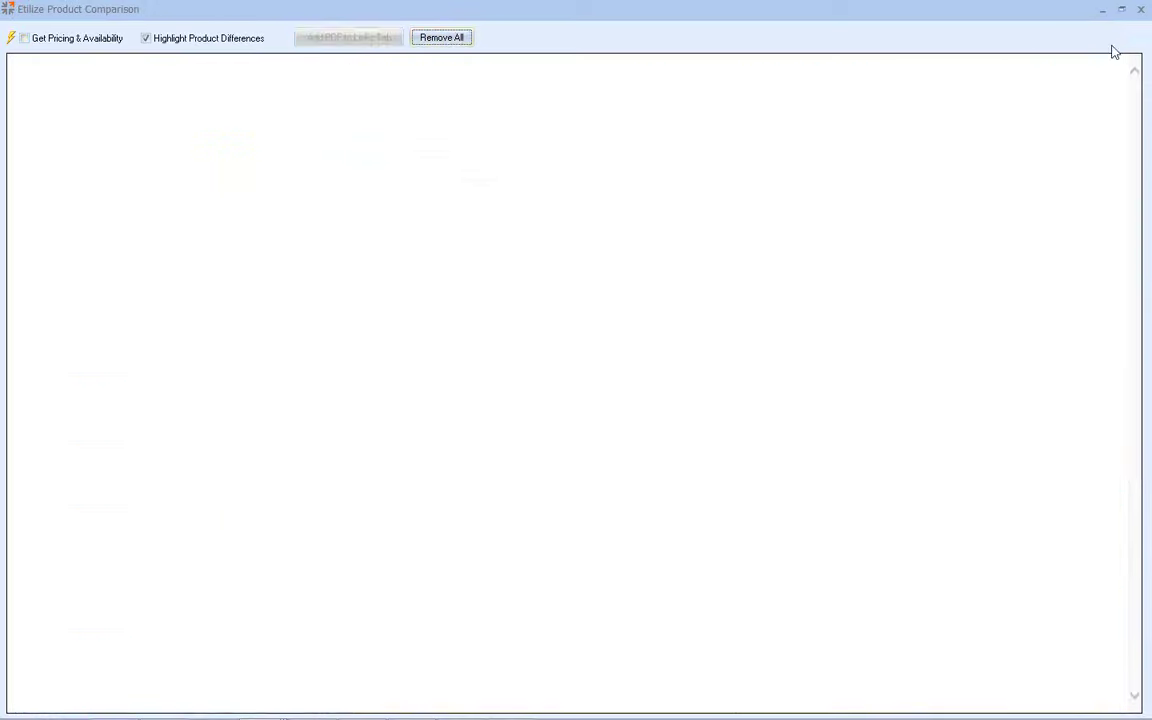
left_click(1103, 10)
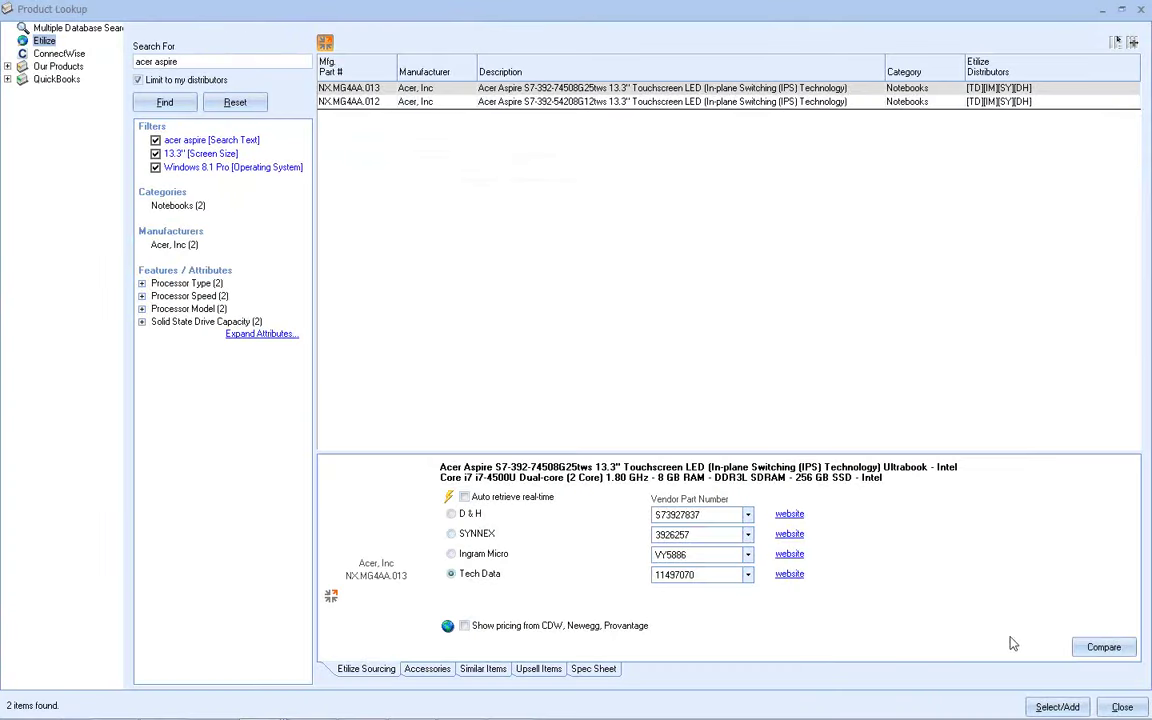
Add the Acer Aspire S7 ultrabooks NX.MG4AA.013 and NX.MG4AA.012 to the product comparison.
left_click(1104, 647)
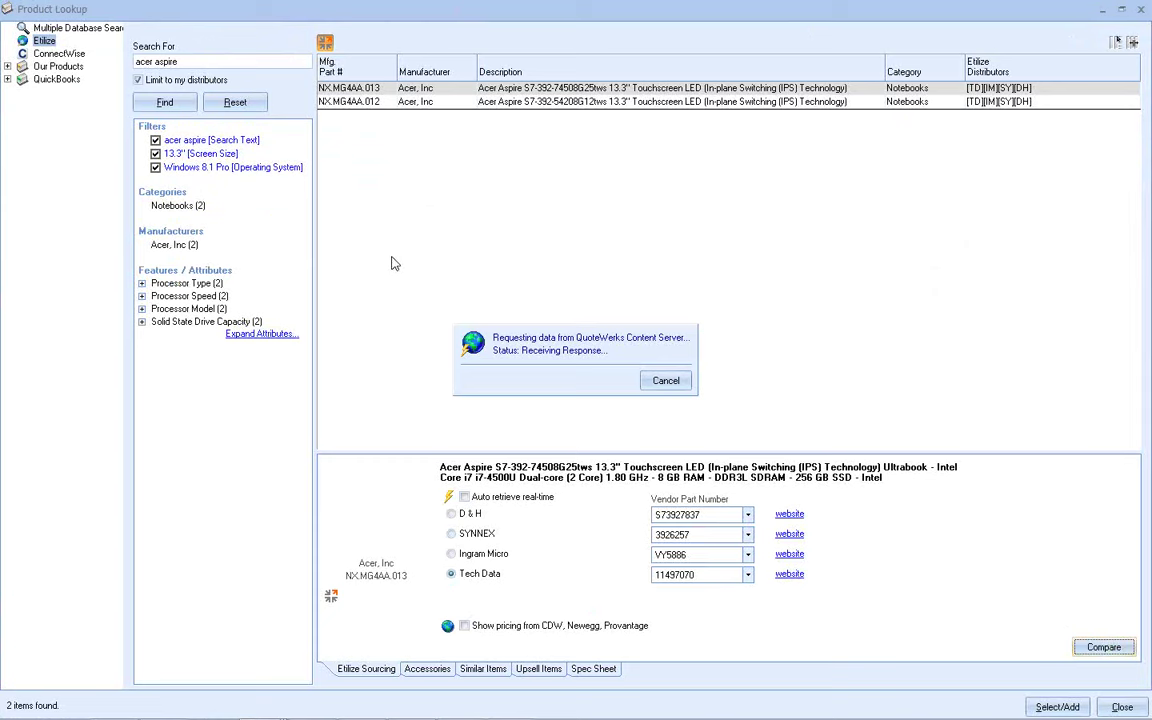
left_click(363, 102)
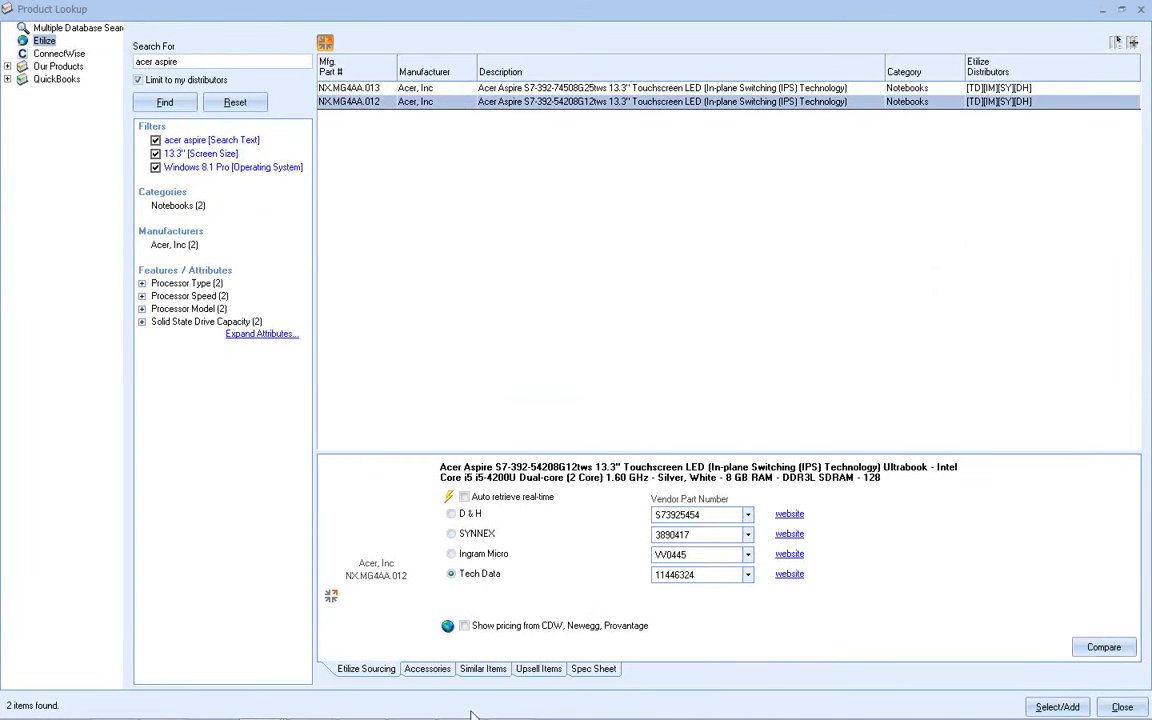
left_click(1104, 647)
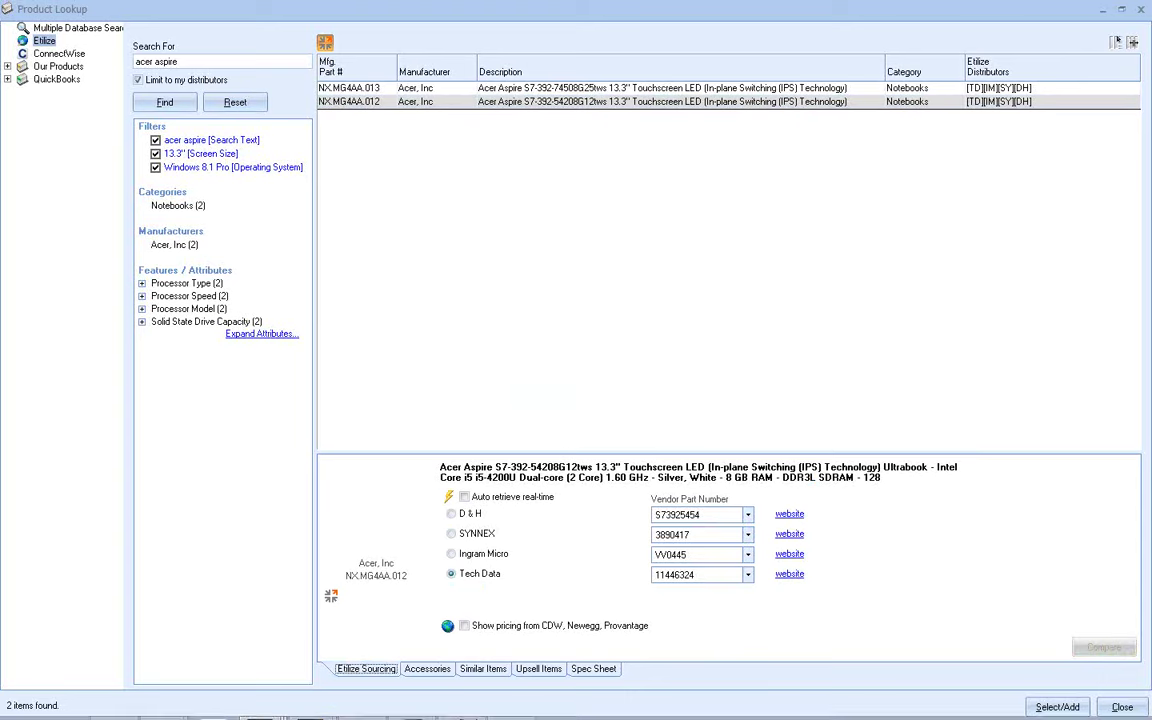
Open the comparison of the two Acer ultrabooks and retrieve their pricing and availability.
mouse_move(263, 708)
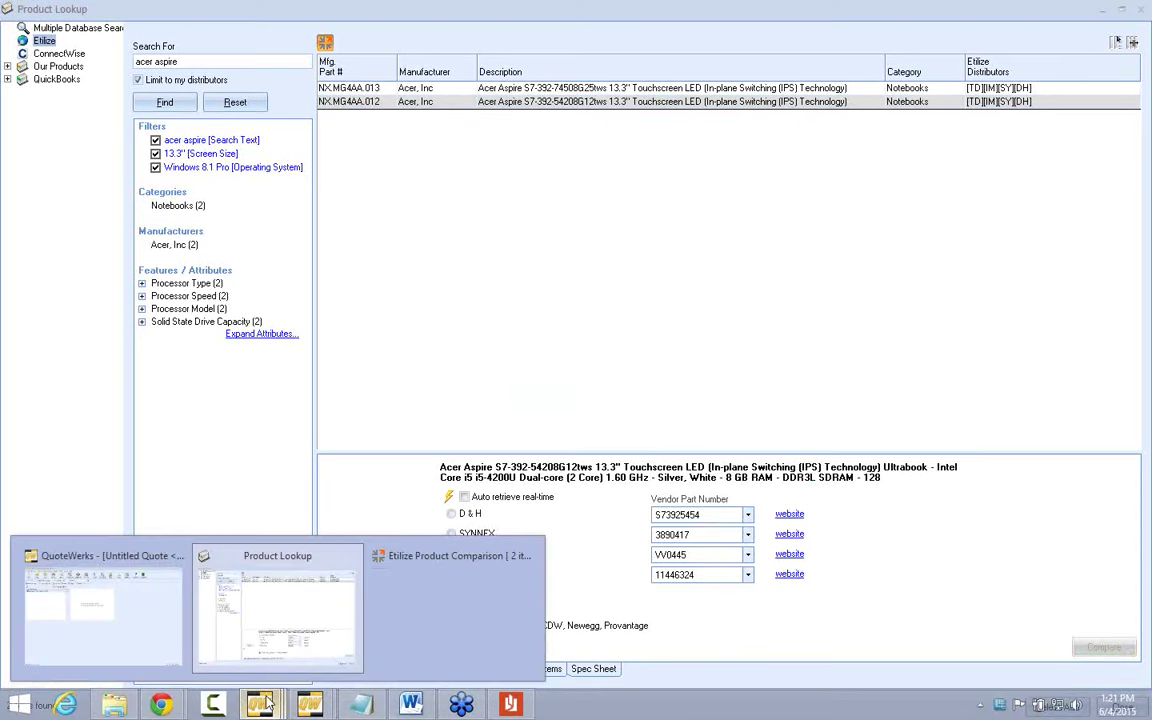
left_click(460, 650)
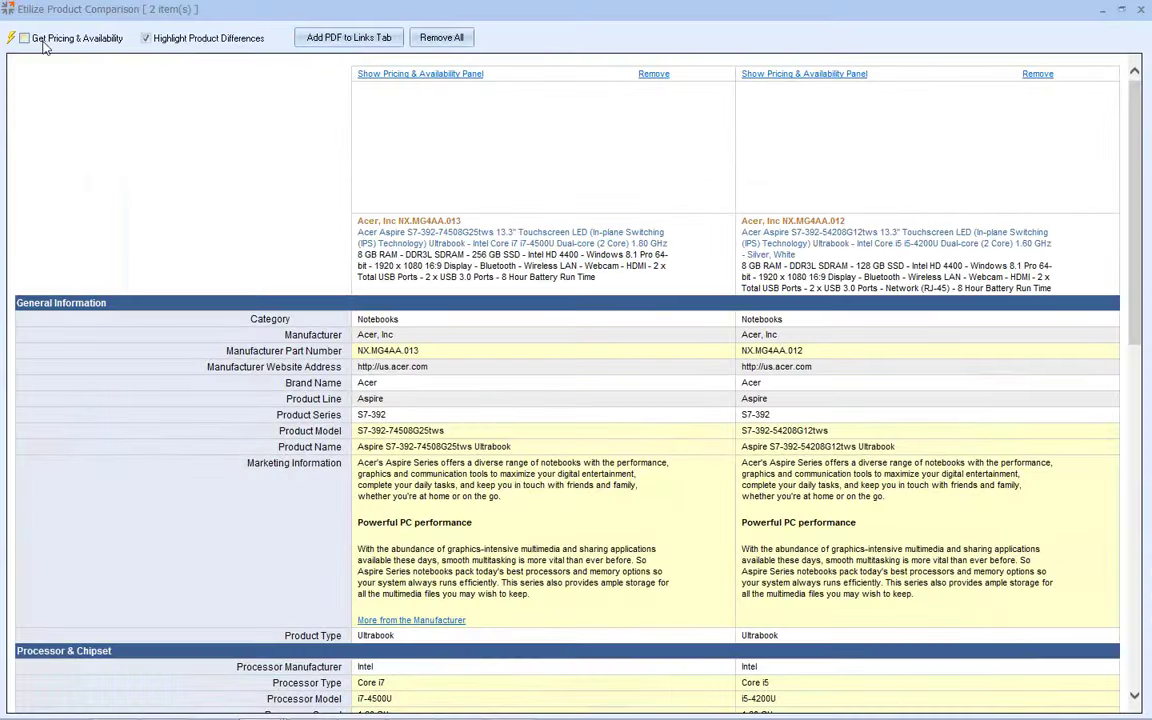
left_click(38, 40)
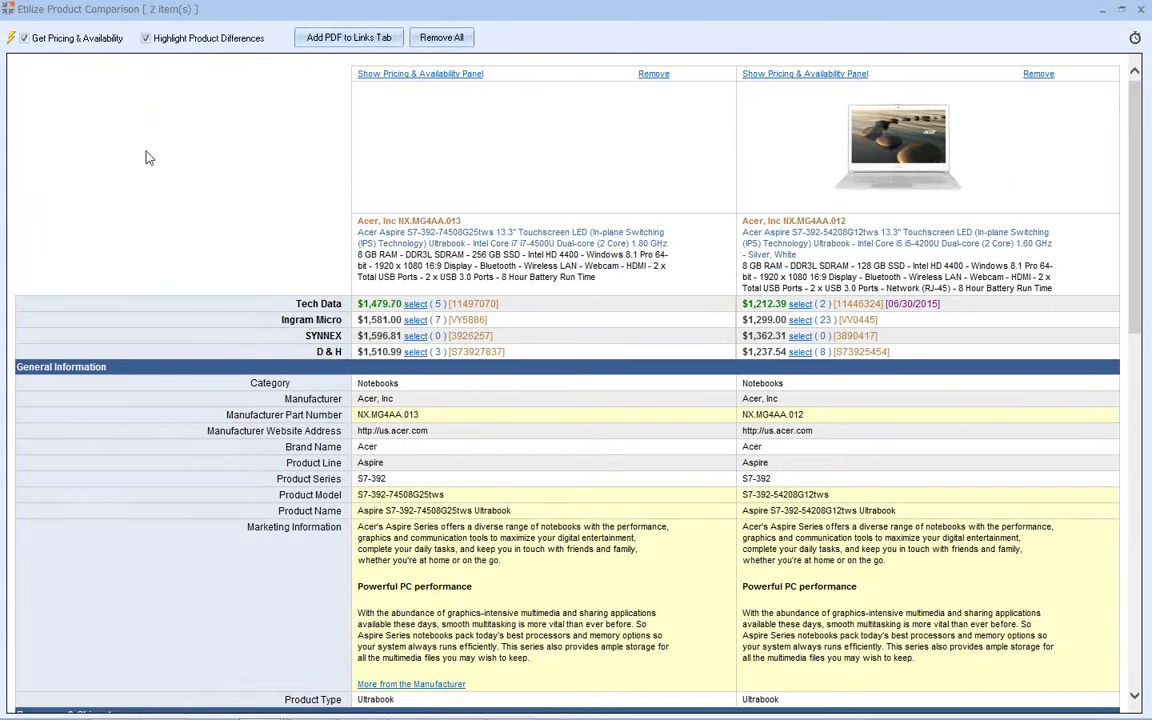
Review the highlighted specification differences between the two ultrabooks and return to the Product Lookup.
scroll(300, 320, "down", 3)
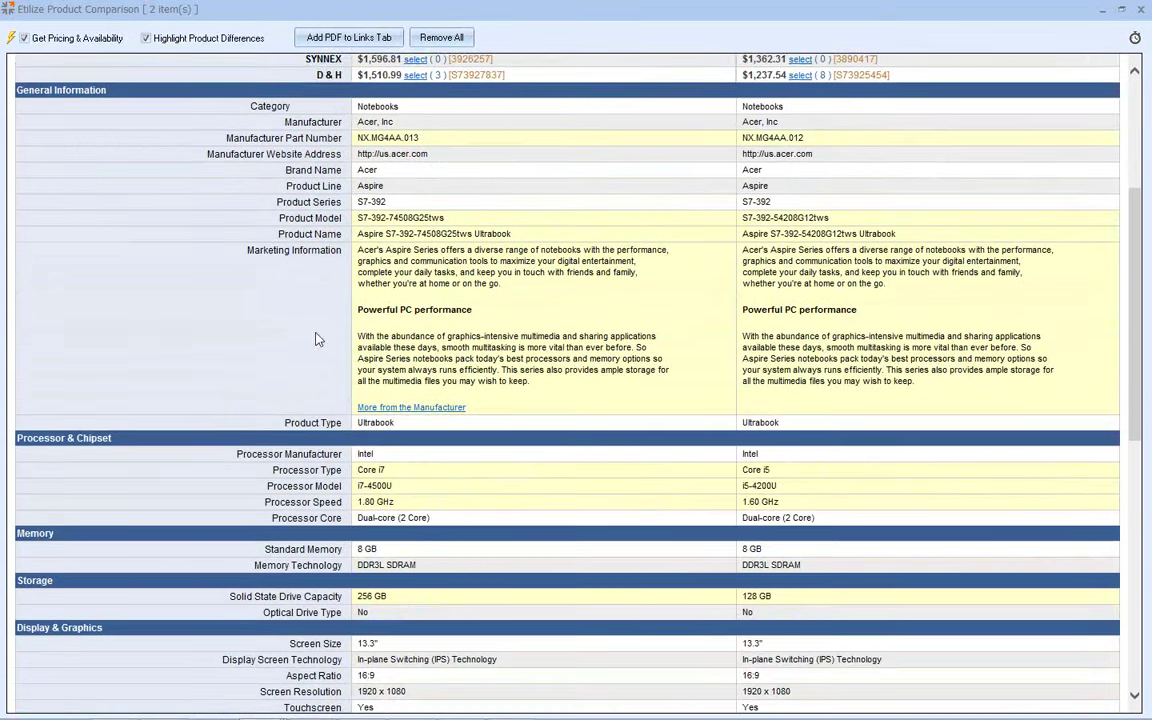
scroll(268, 283, "down", 2)
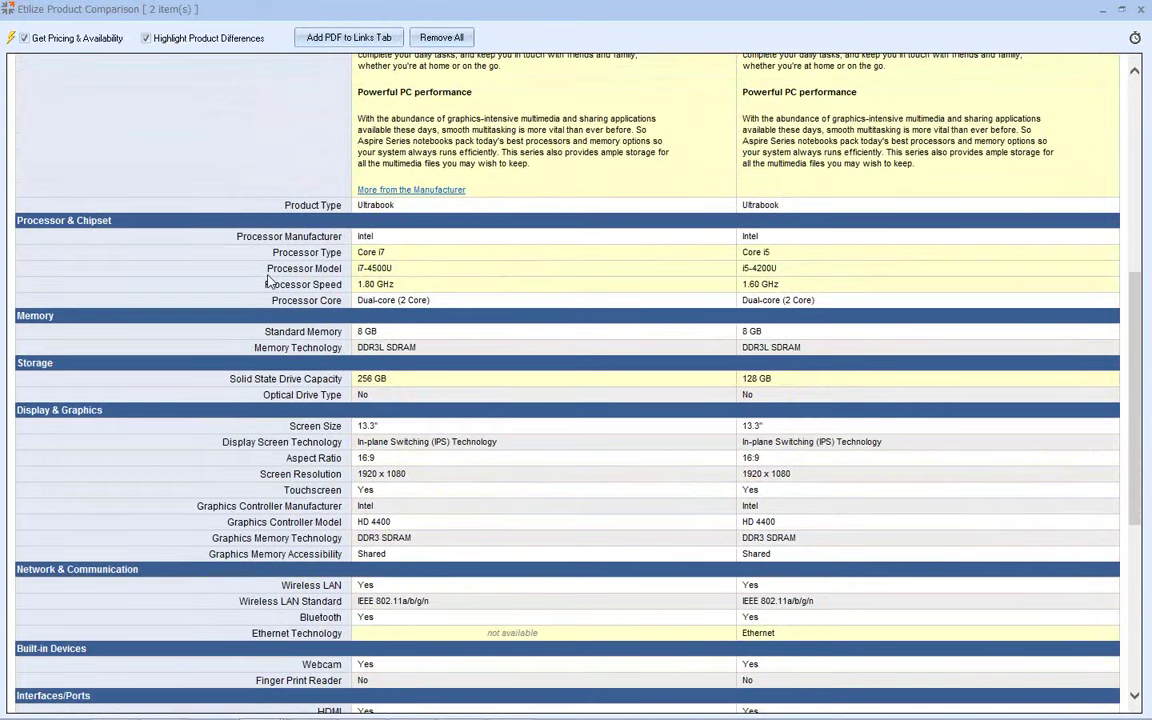
scroll(268, 283, "down", 3)
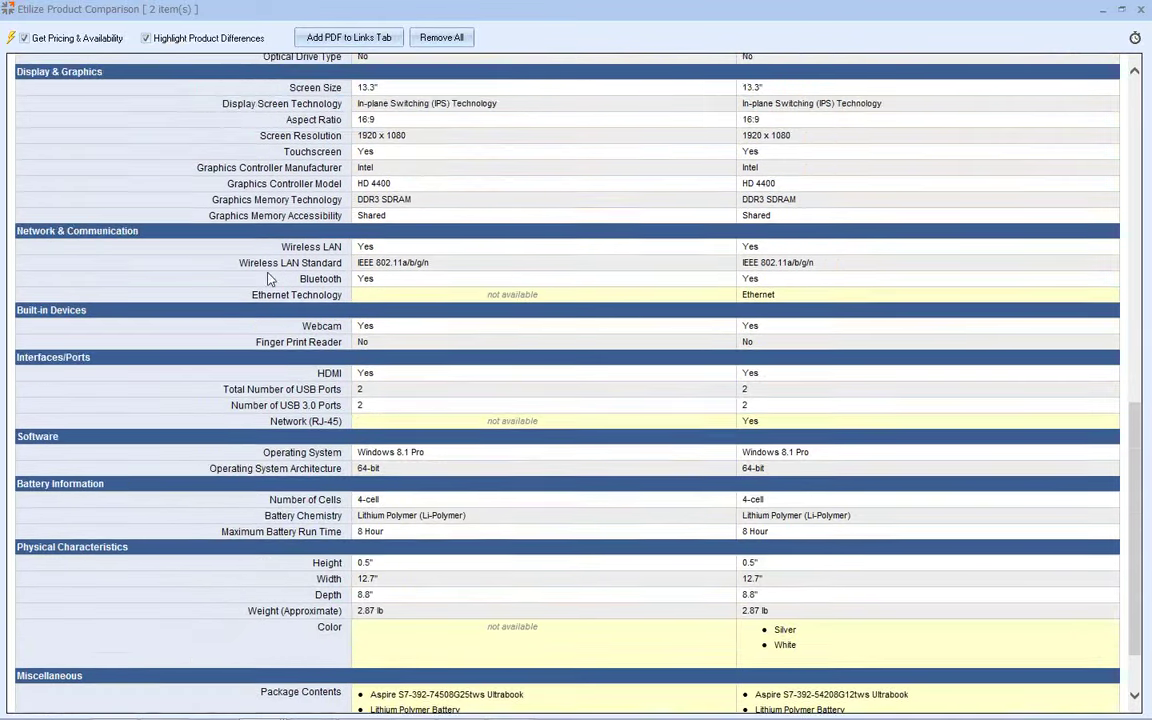
scroll(268, 283, "up", 10)
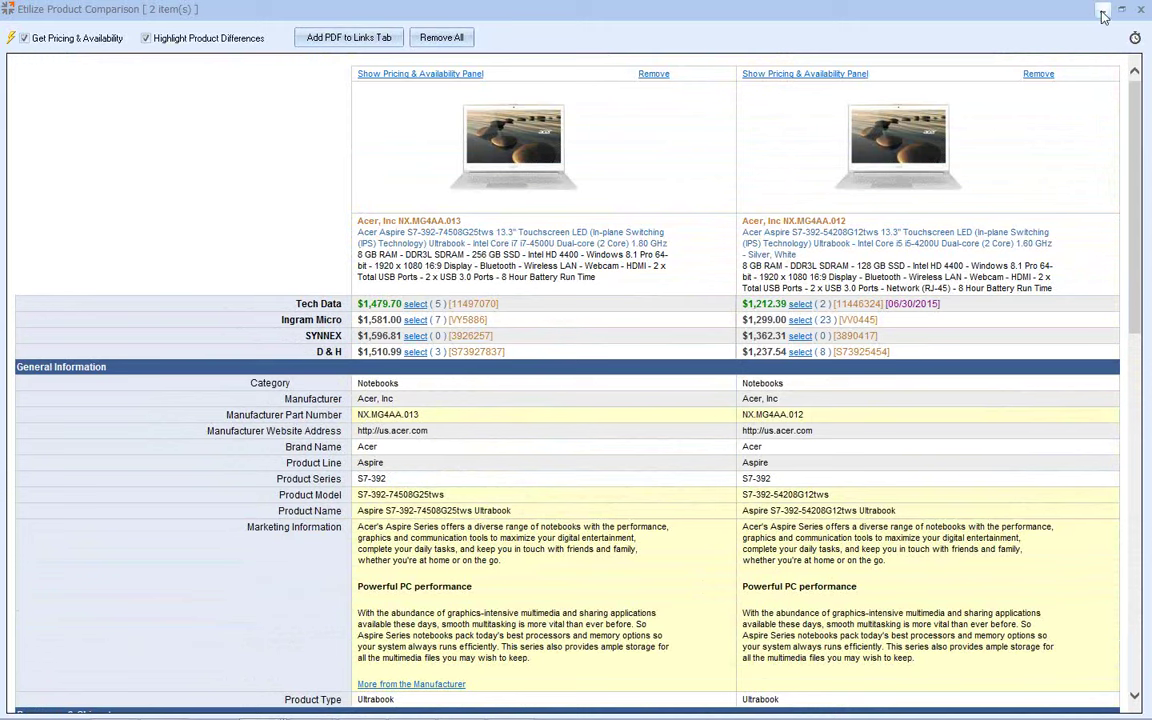
left_click(1140, 9)
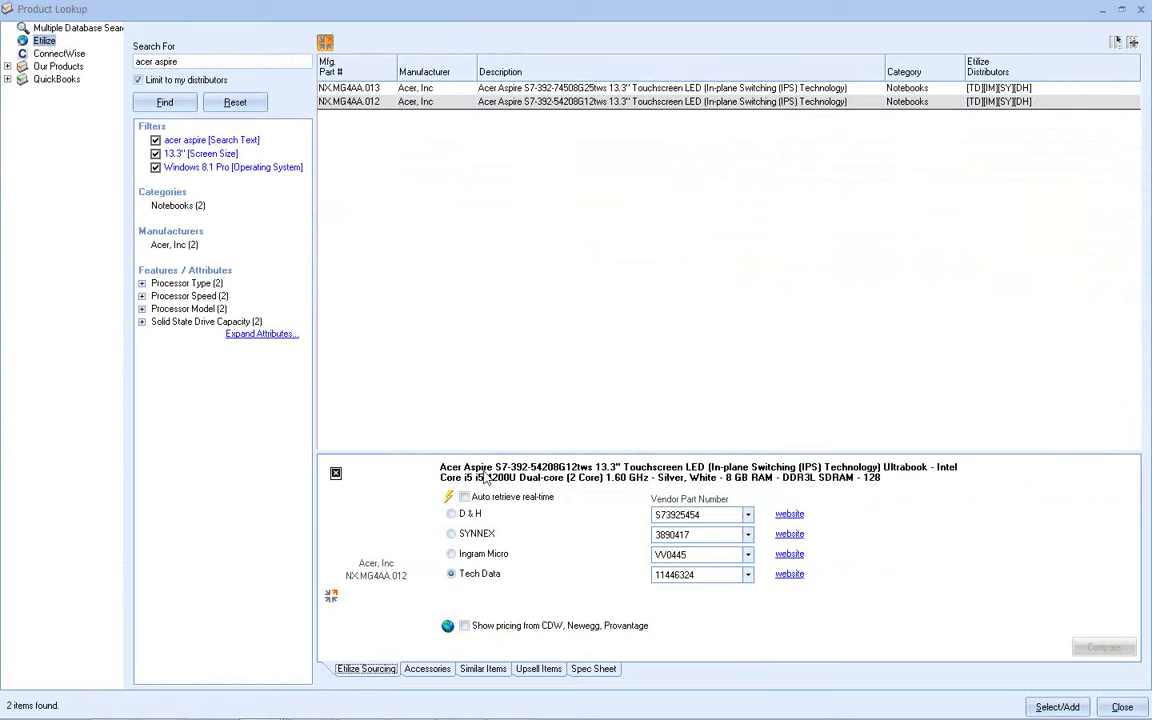
Turn on automatic real-time retrieval and show the distributor pricing and availability of the NX.MG4AA.013 ultrabook.
left_click(464, 497)
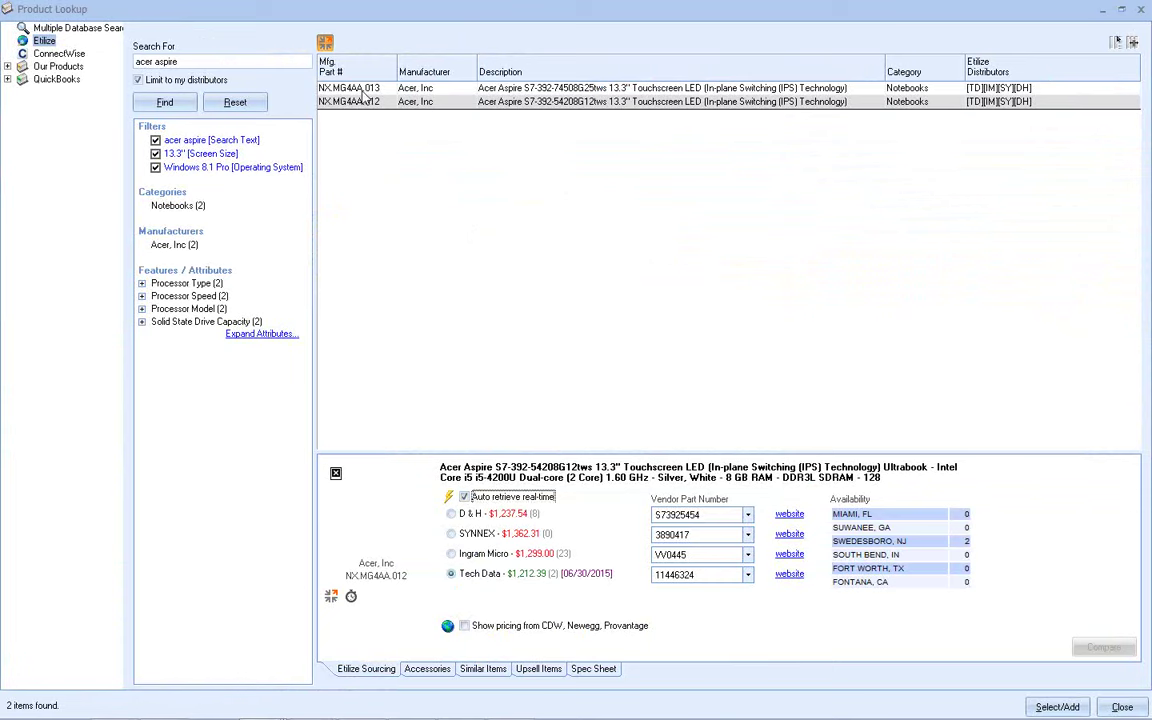
left_click(330, 88)
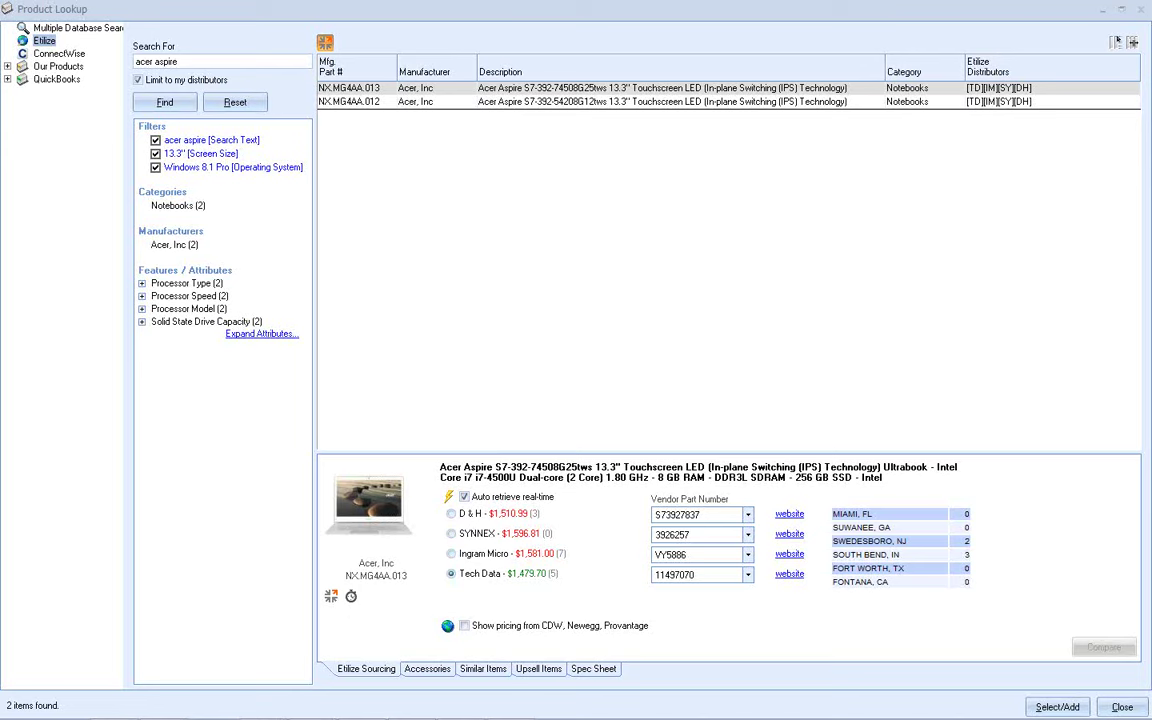
mouse_move(150, 712)
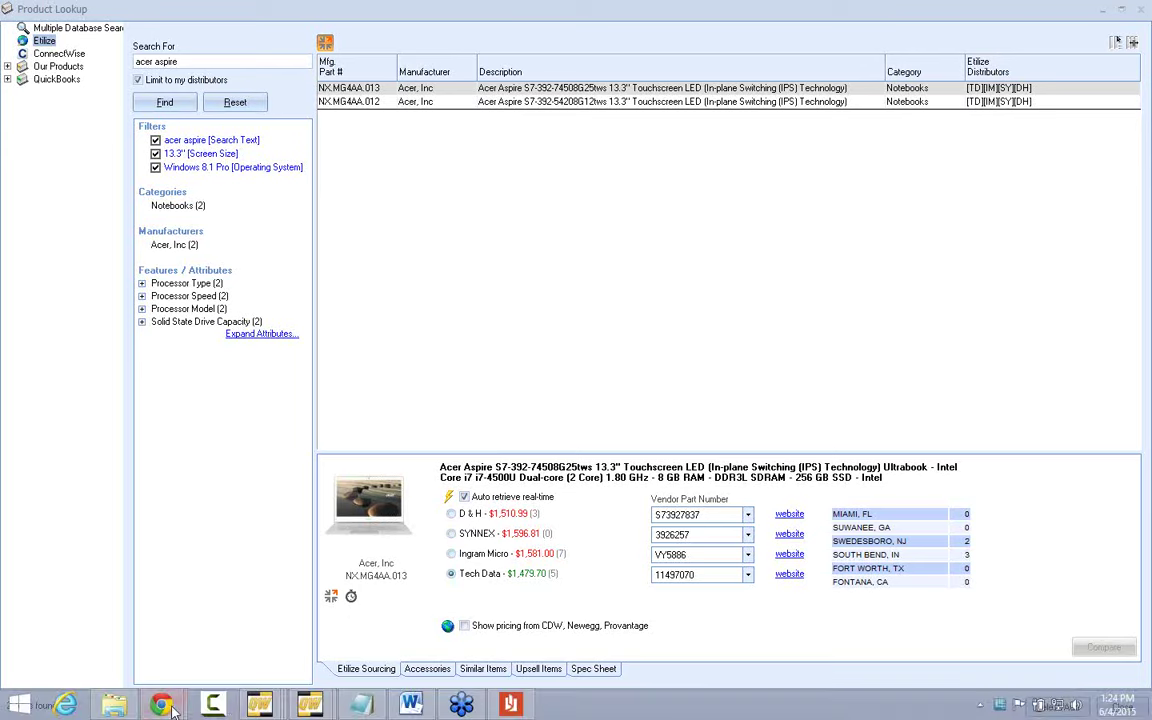
mouse_move(265, 706)
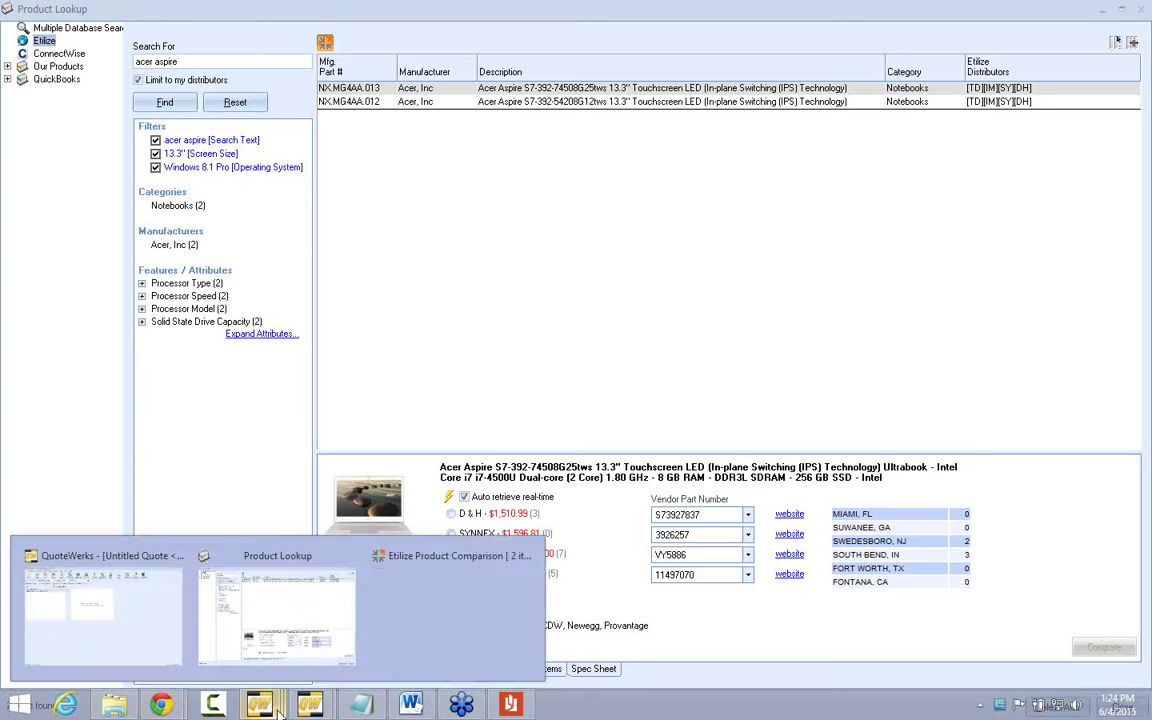
left_click(406, 380)
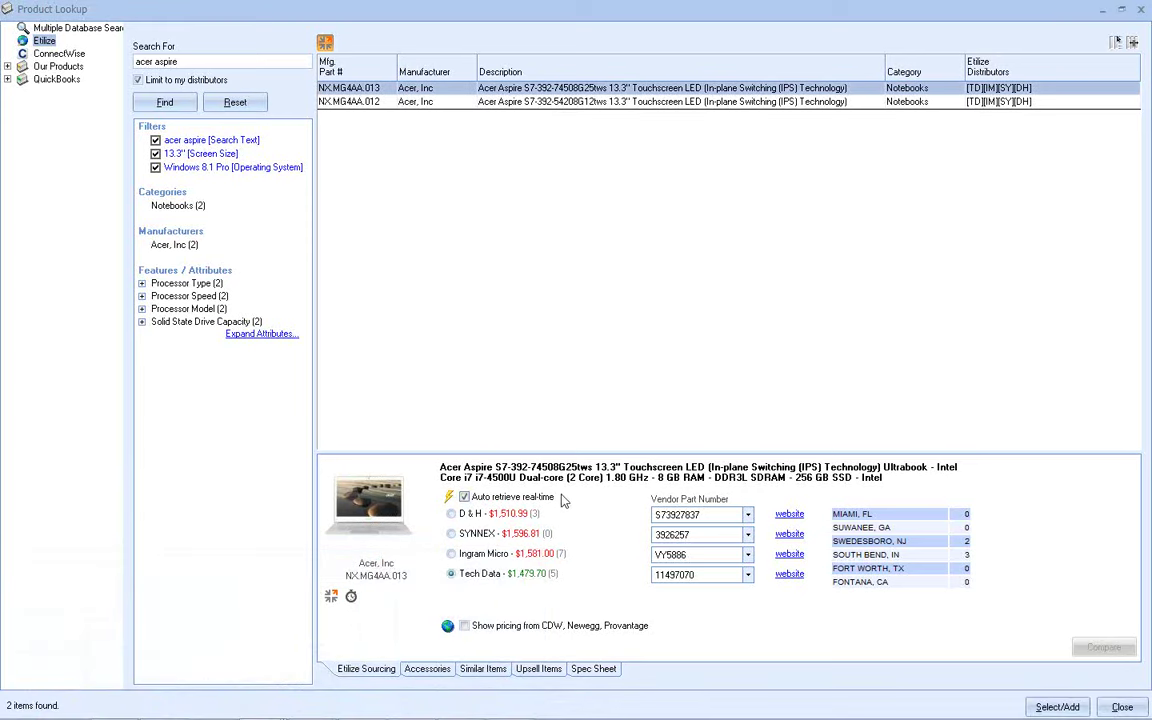
Switch to the quote window, examine the miscellaneous user preferences for the Etilize real-time pricing option, and close them without changes.
mouse_move(262, 707)
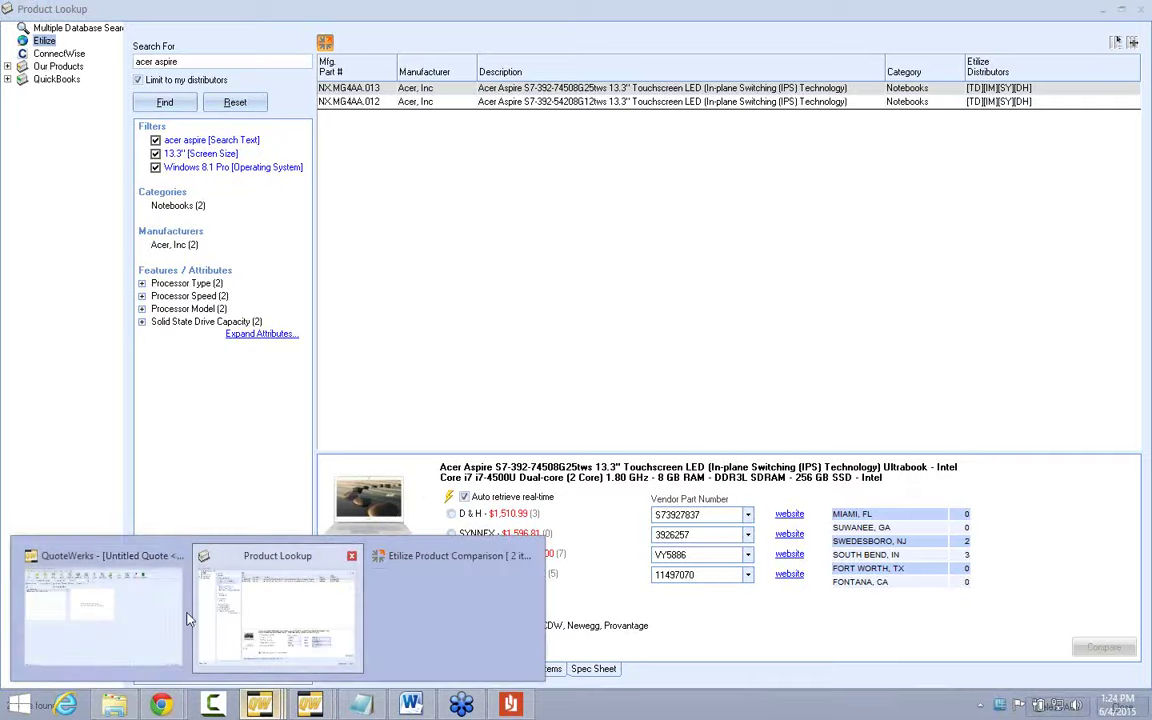
left_click(80, 545)
left_click(146, 28)
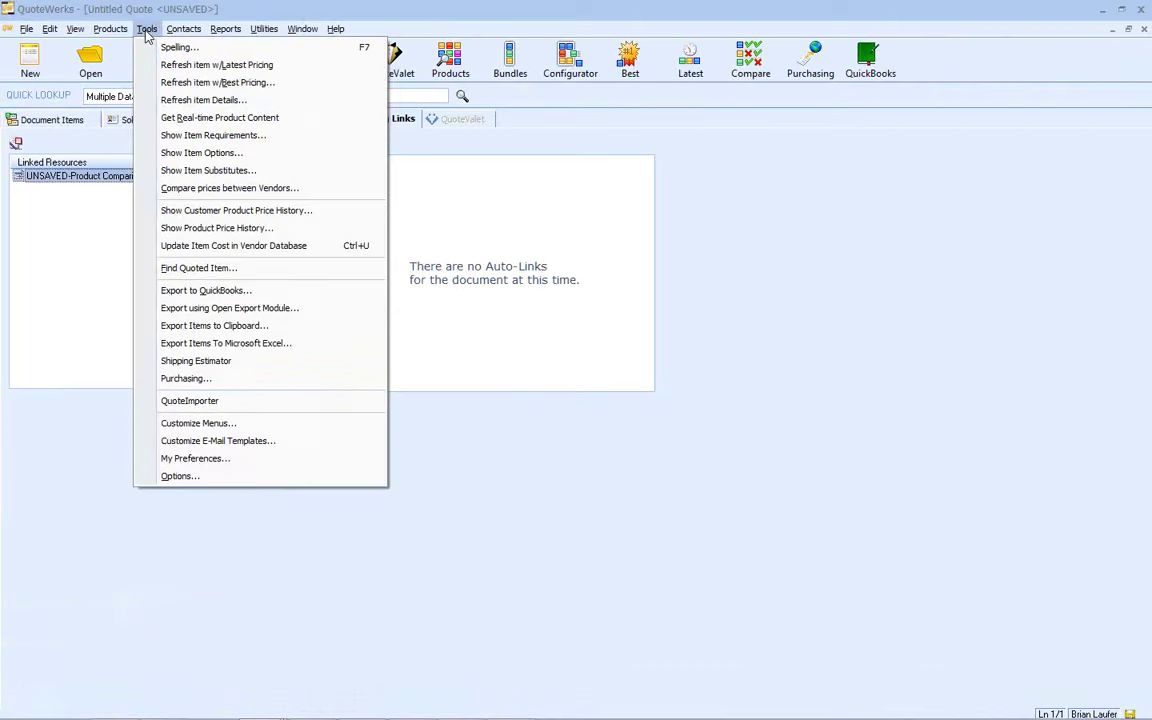
left_click(186, 460)
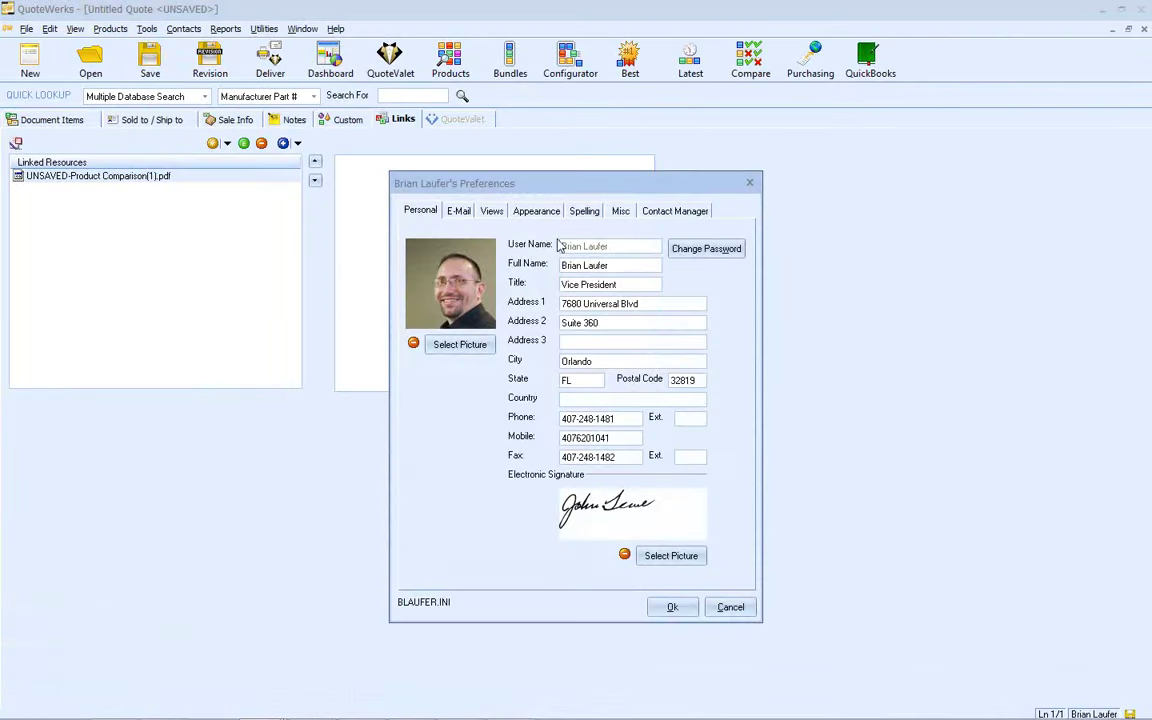
left_click(620, 211)
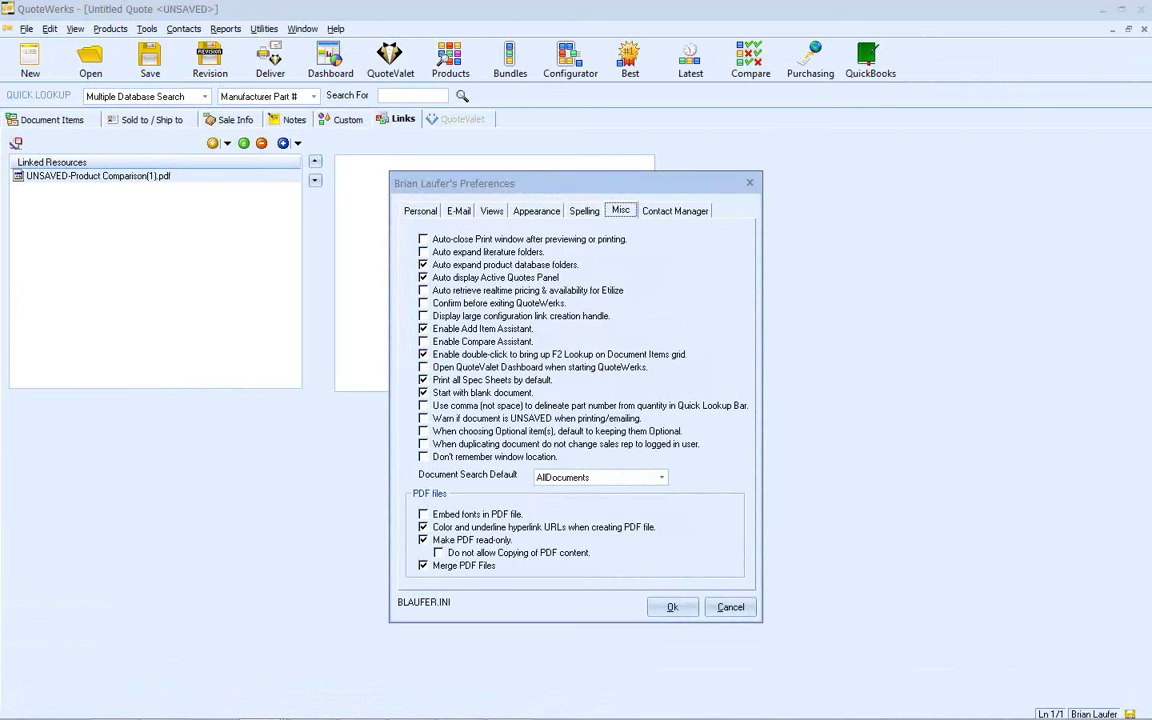
left_click(730, 608)
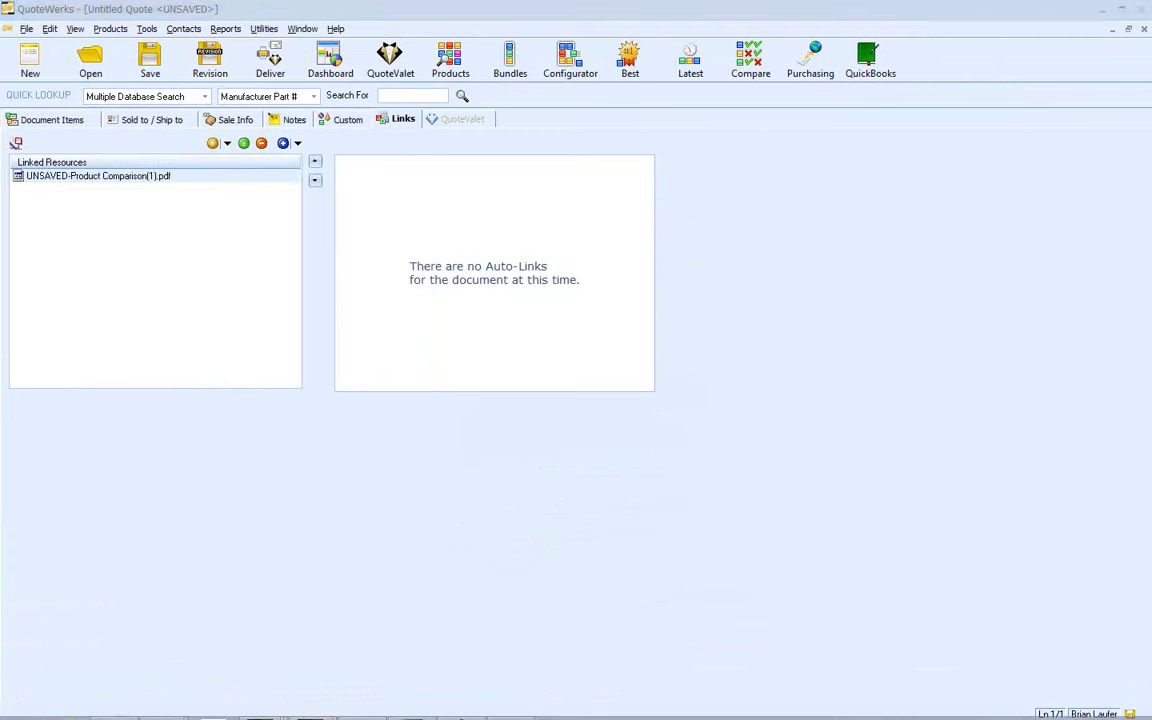
Return to the Product Lookup, add one NX.MG4AA.013 ultrabook from Tech Data to the quote, and show the document items.
left_click(310, 700)
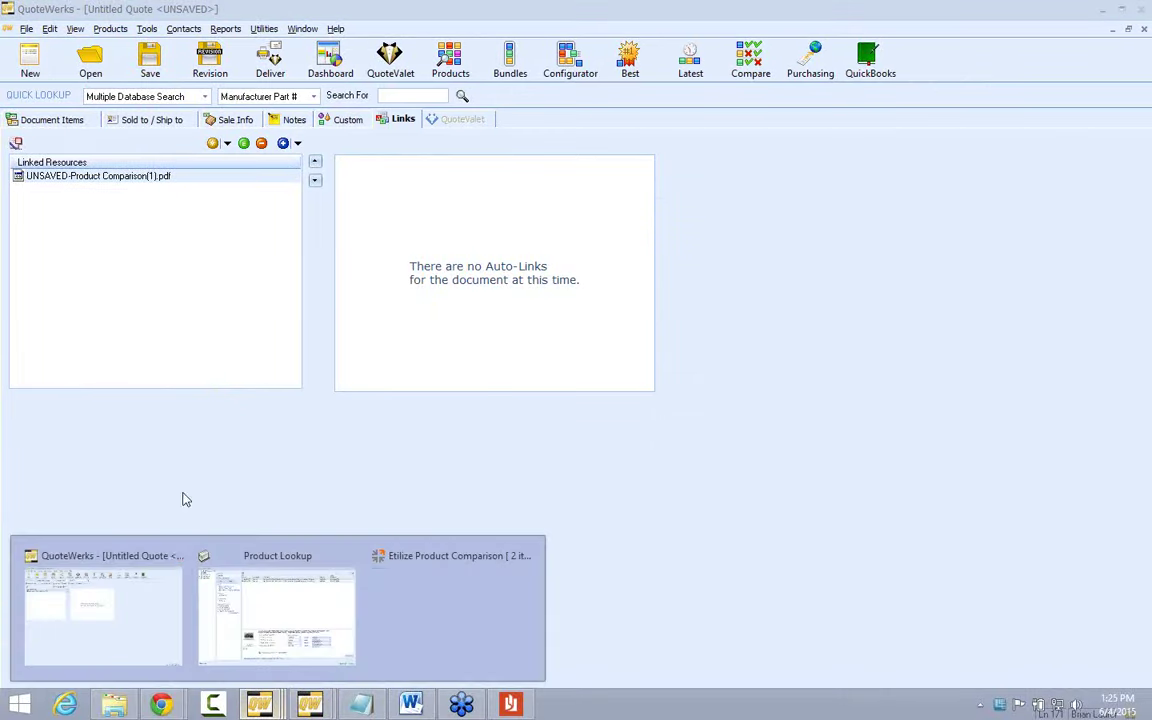
left_click(95, 597)
left_click(309, 705)
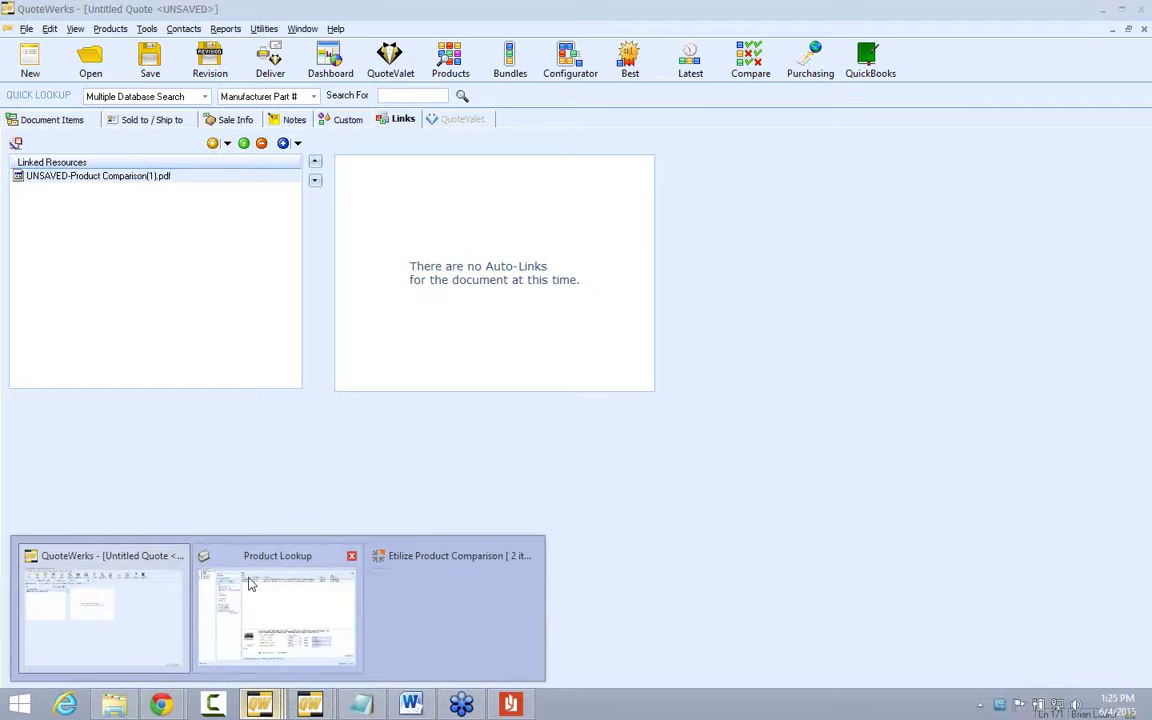
left_click(290, 578)
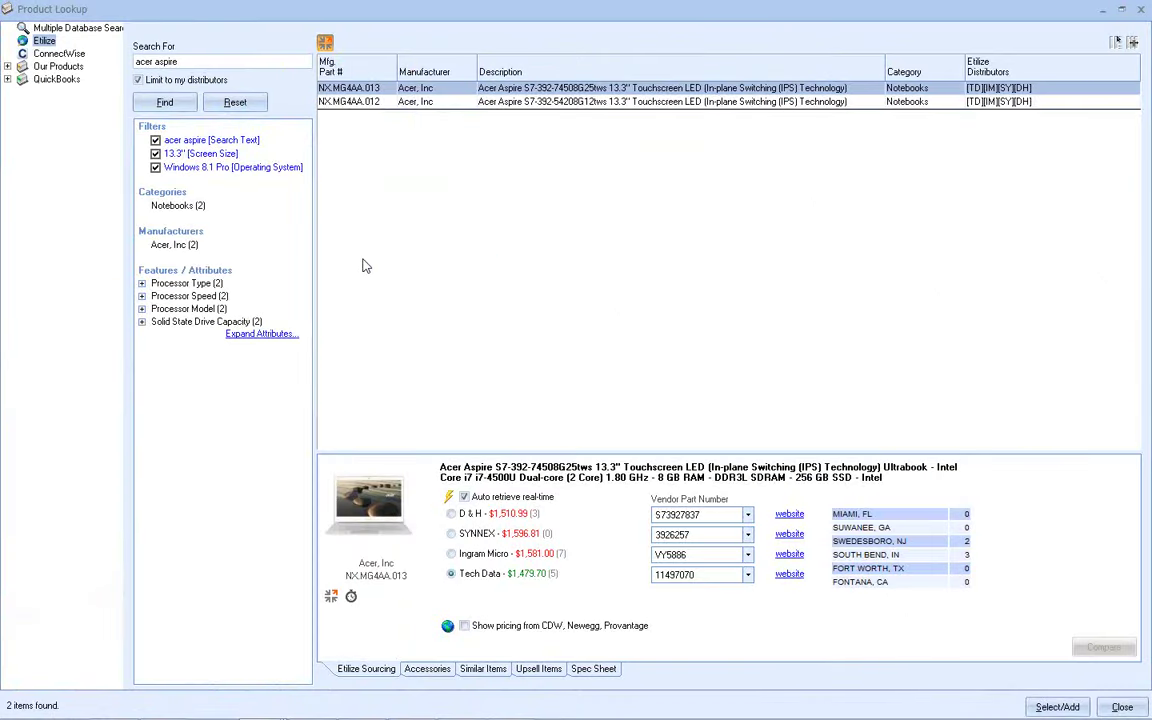
left_click(477, 578)
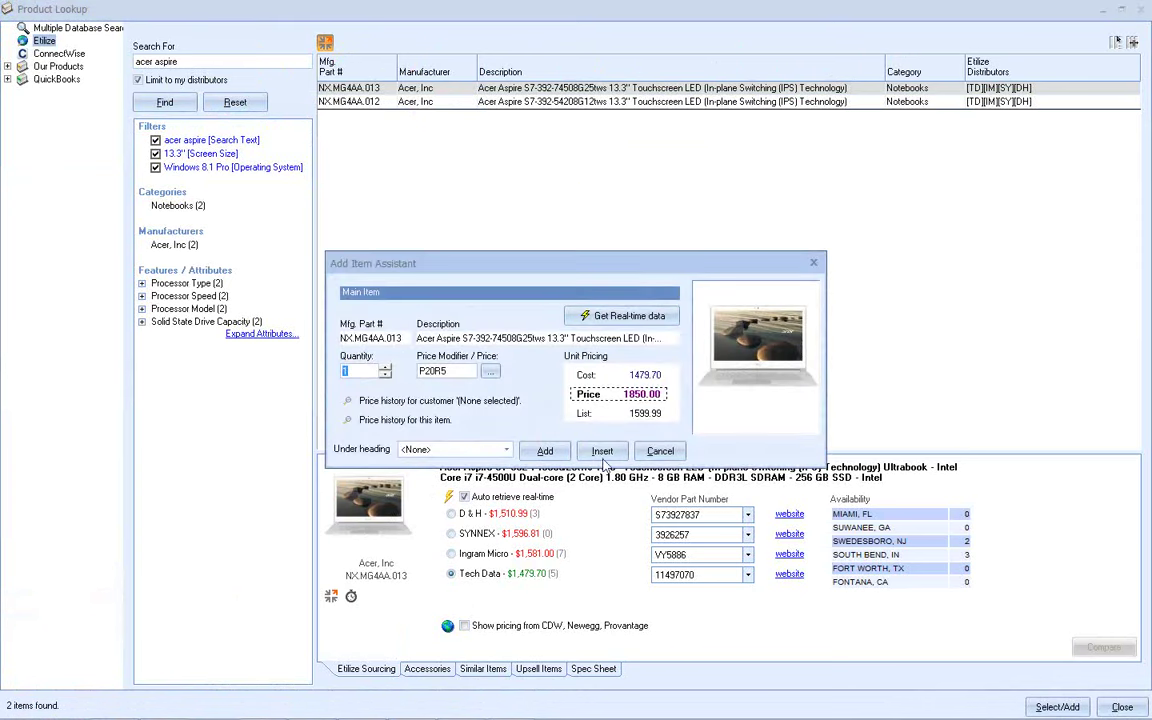
left_click(545, 451)
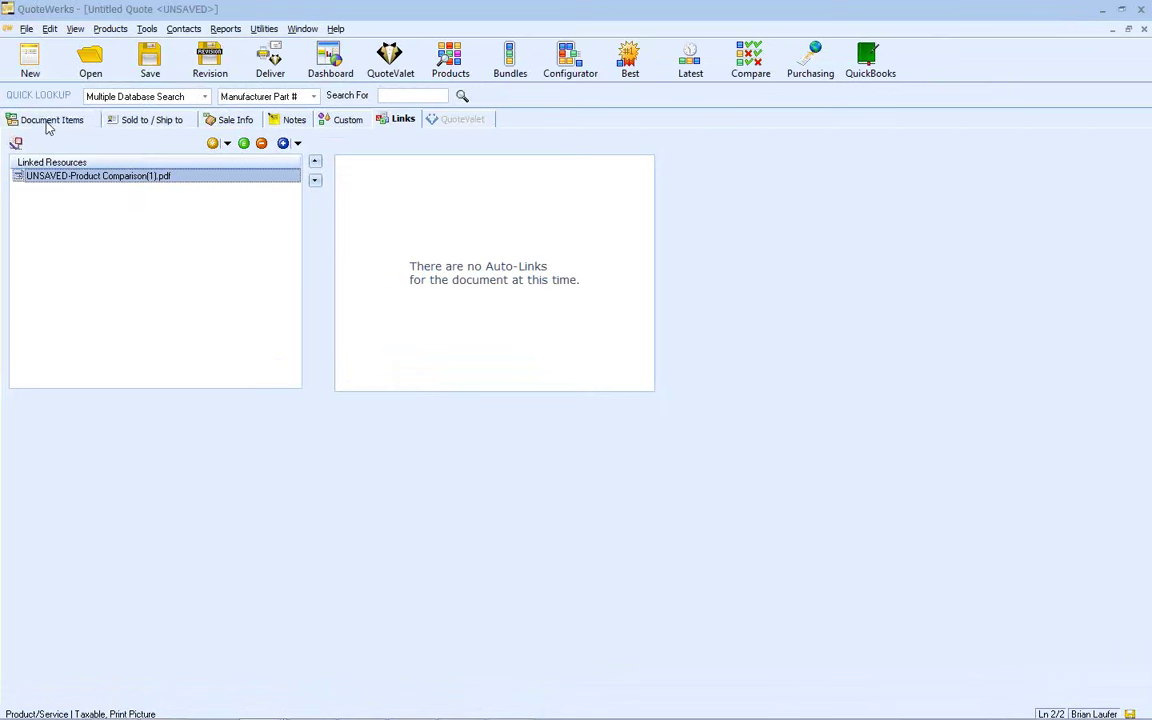
left_click(46, 122)
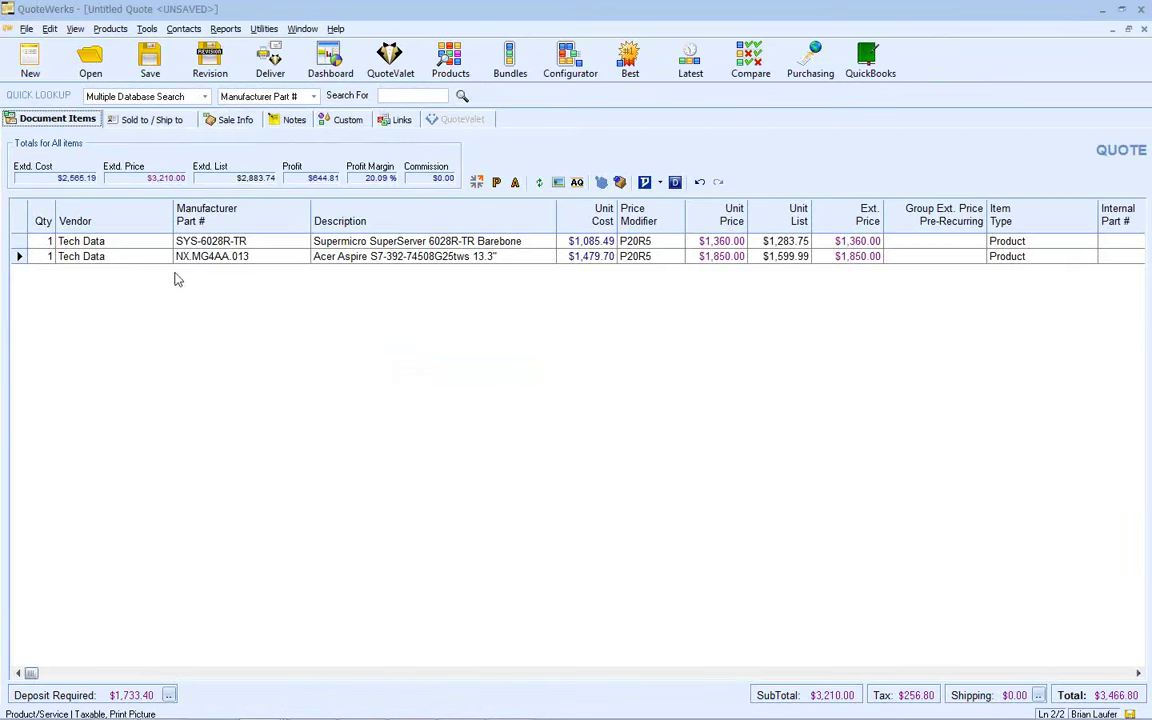
Show the Etilize sourcing details of the NX.MG4AA.013 line item and retrieve its real-time distributor pricing and availability.
left_click(30, 257)
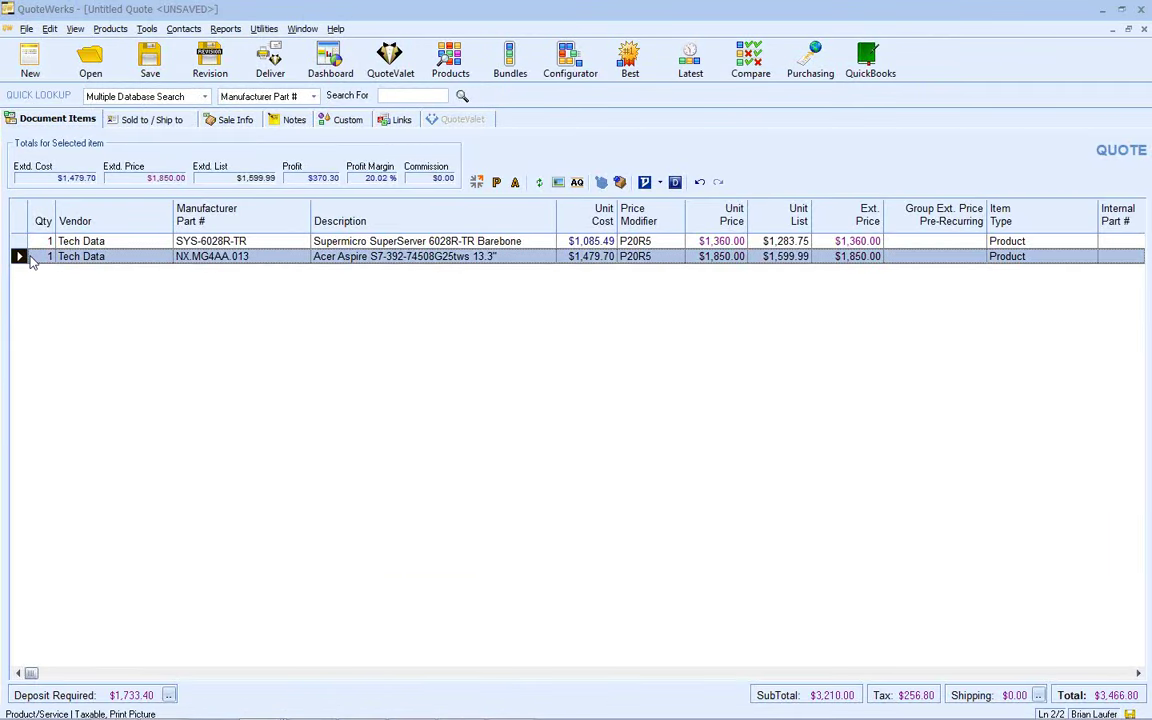
left_click(477, 182)
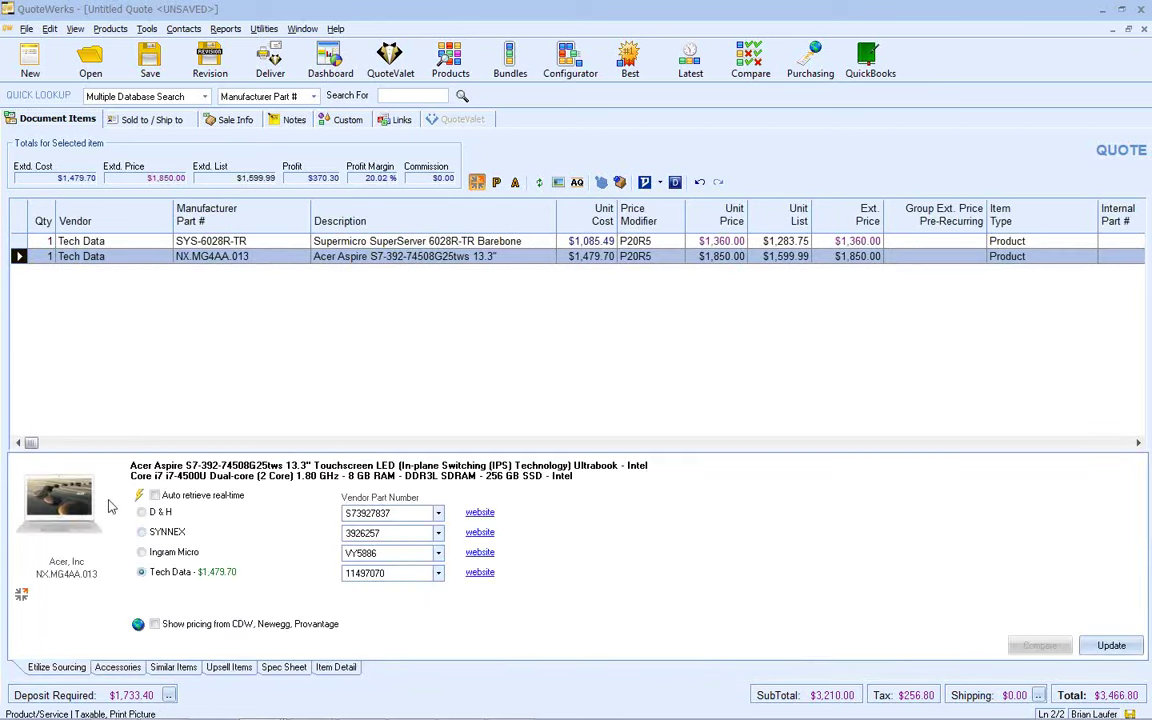
left_click(139, 496)
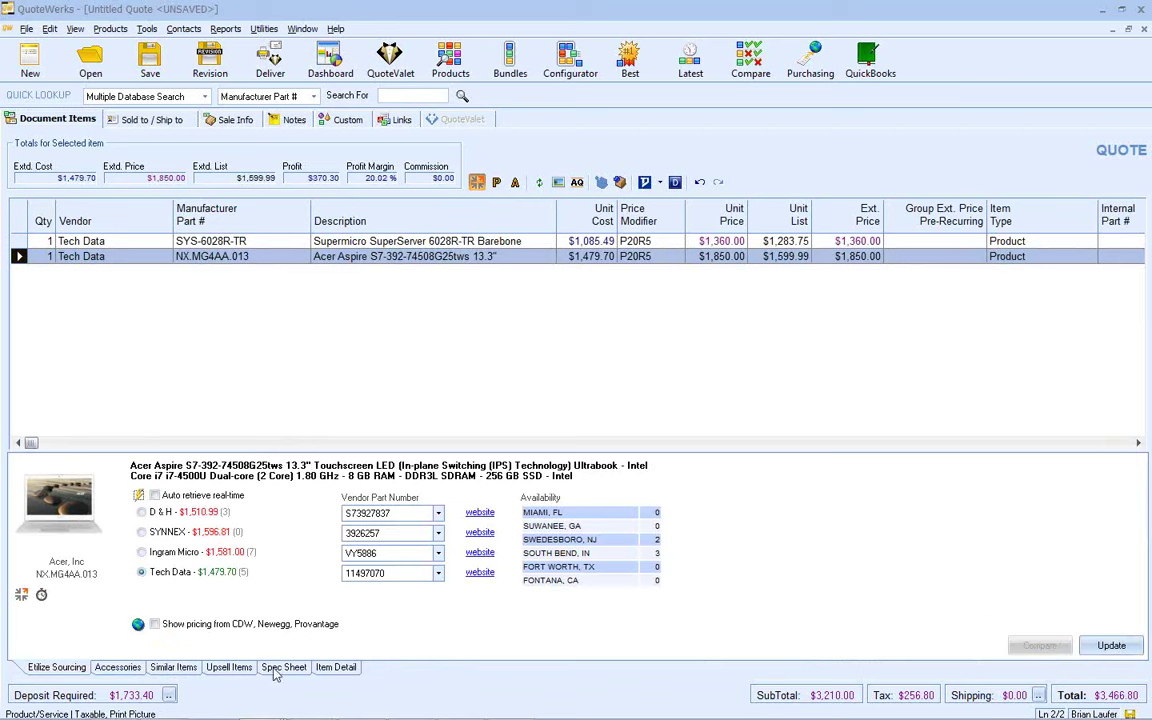
Add the SYS-6028R-TR server from the quote to the Etilize Product Comparison and show it beside the two Acer ultrabooks.
mouse_move(268, 707)
left_click(442, 609)
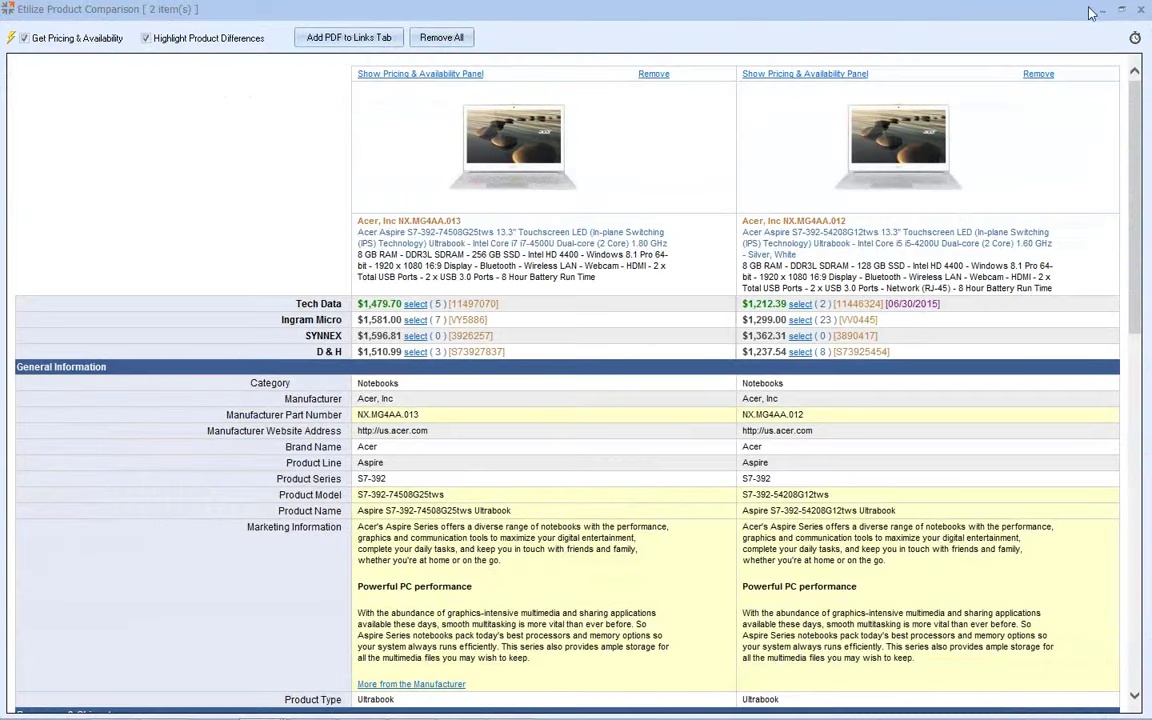
key("alt+Tab")
left_click(19, 240)
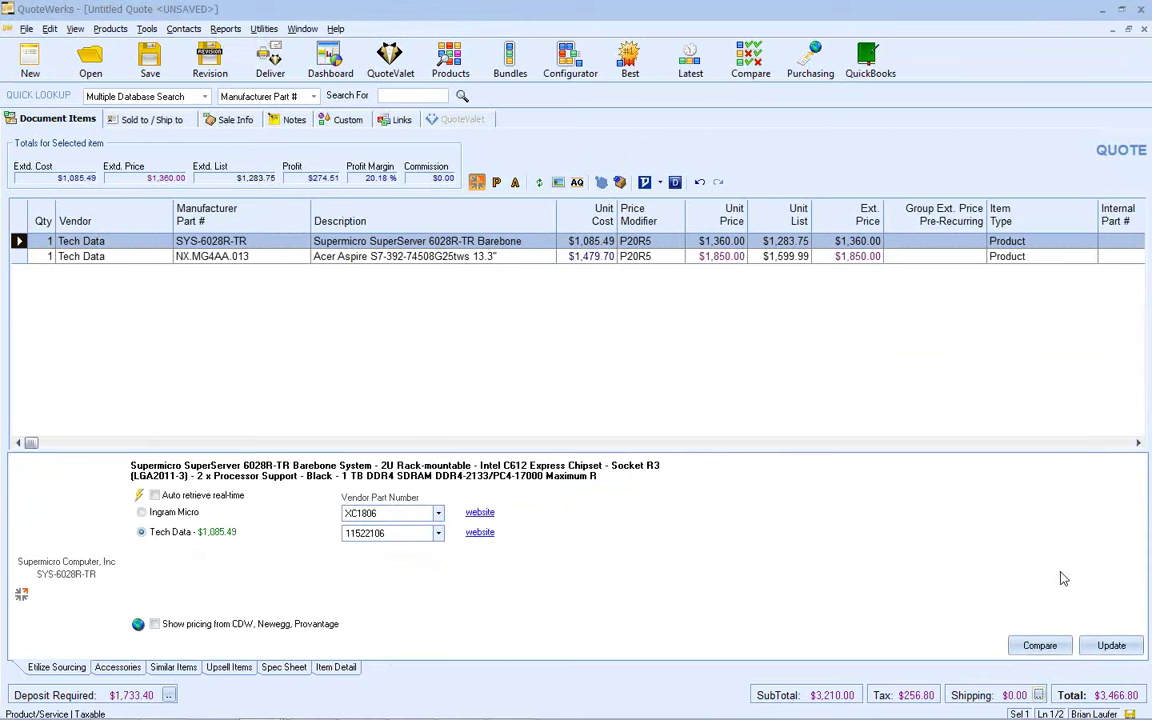
left_click(1039, 645)
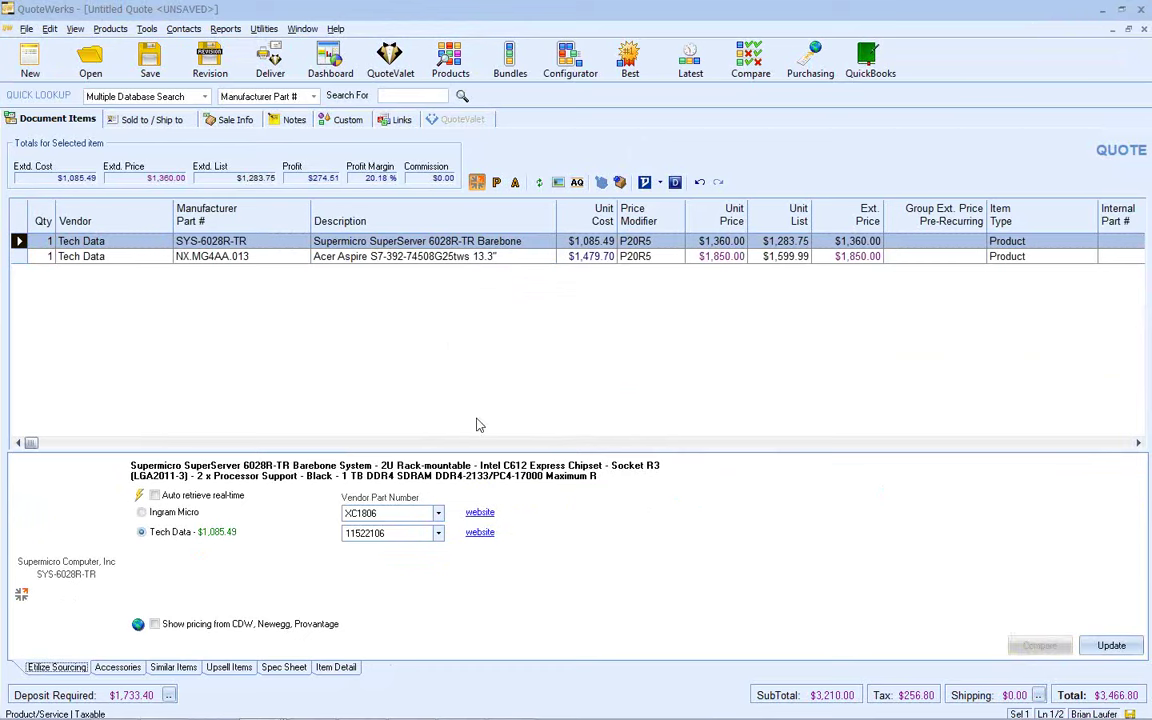
mouse_move(262, 705)
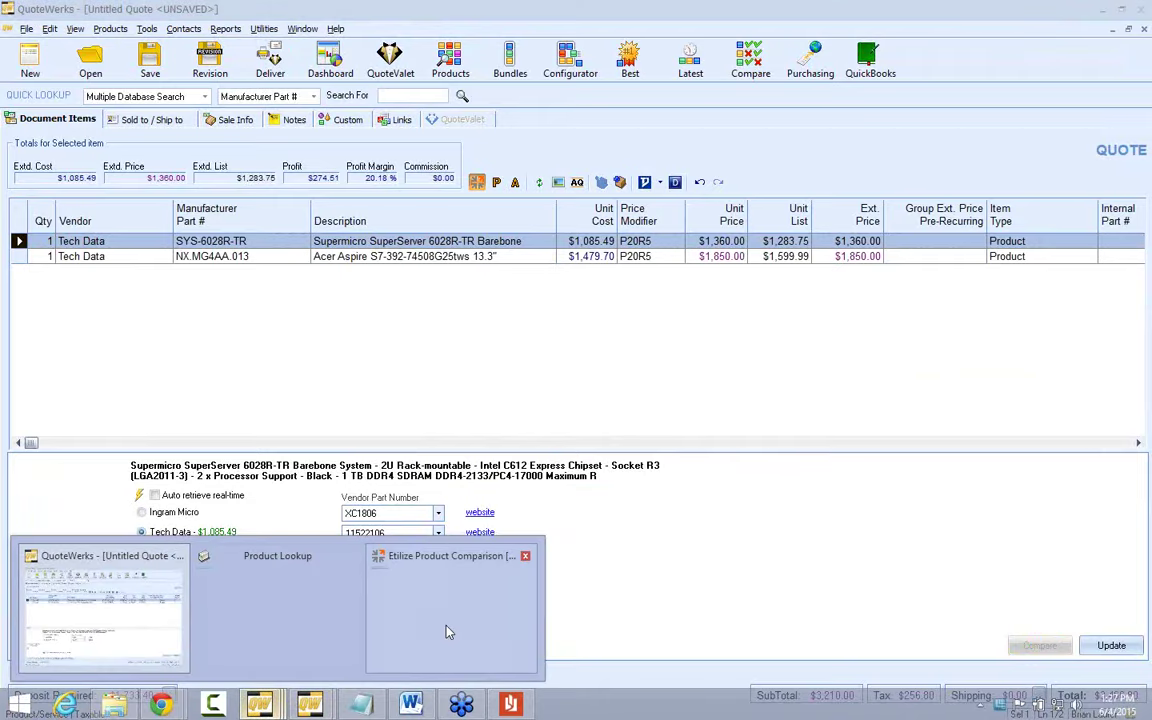
left_click(401, 562)
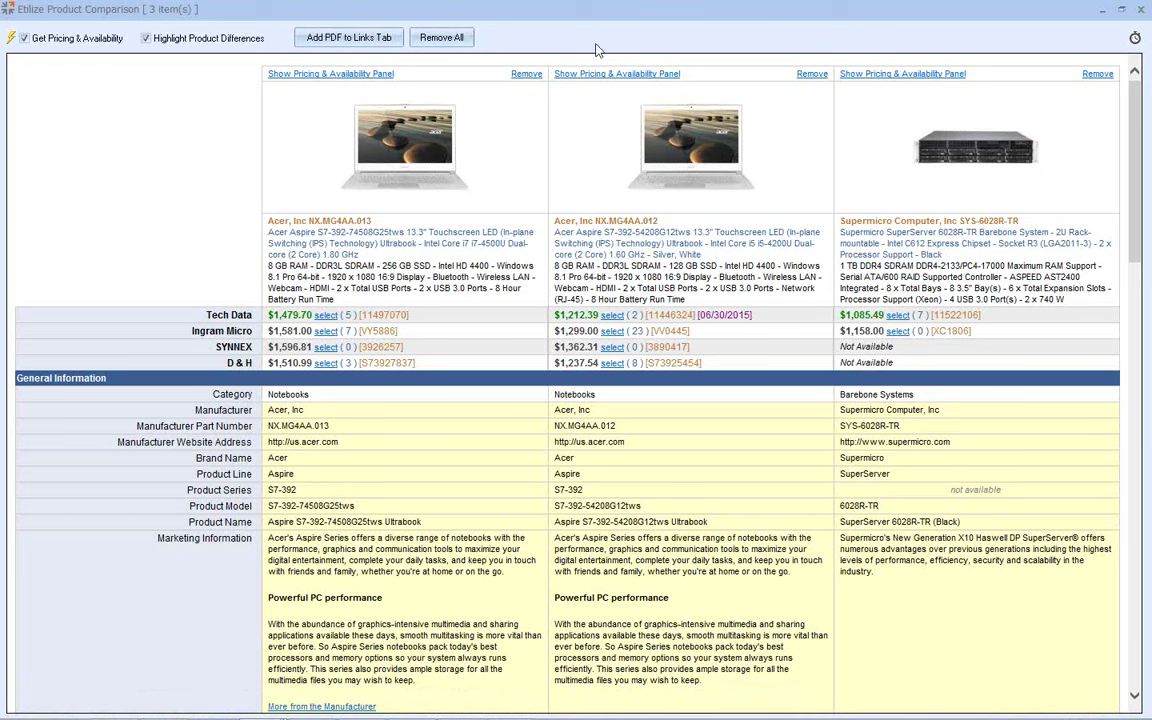
Switch to Chrome and open the Updates page on the QuoteWerks website.
mouse_move(213, 712)
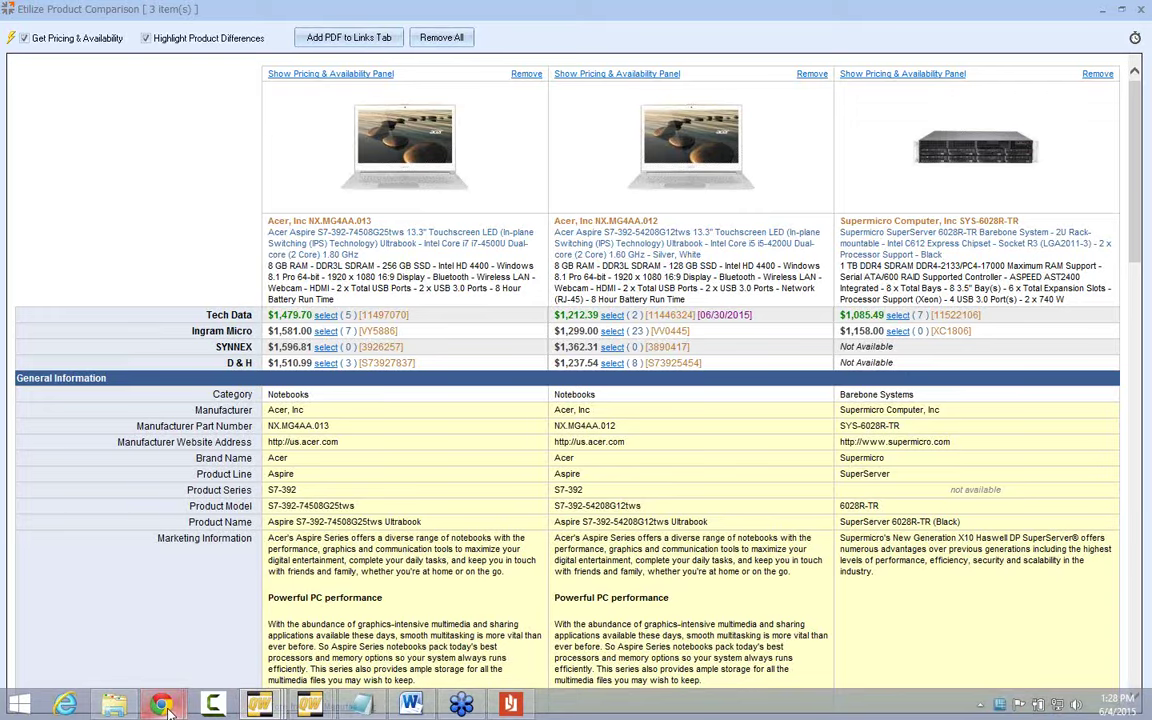
mouse_move(160, 705)
left_click(203, 652)
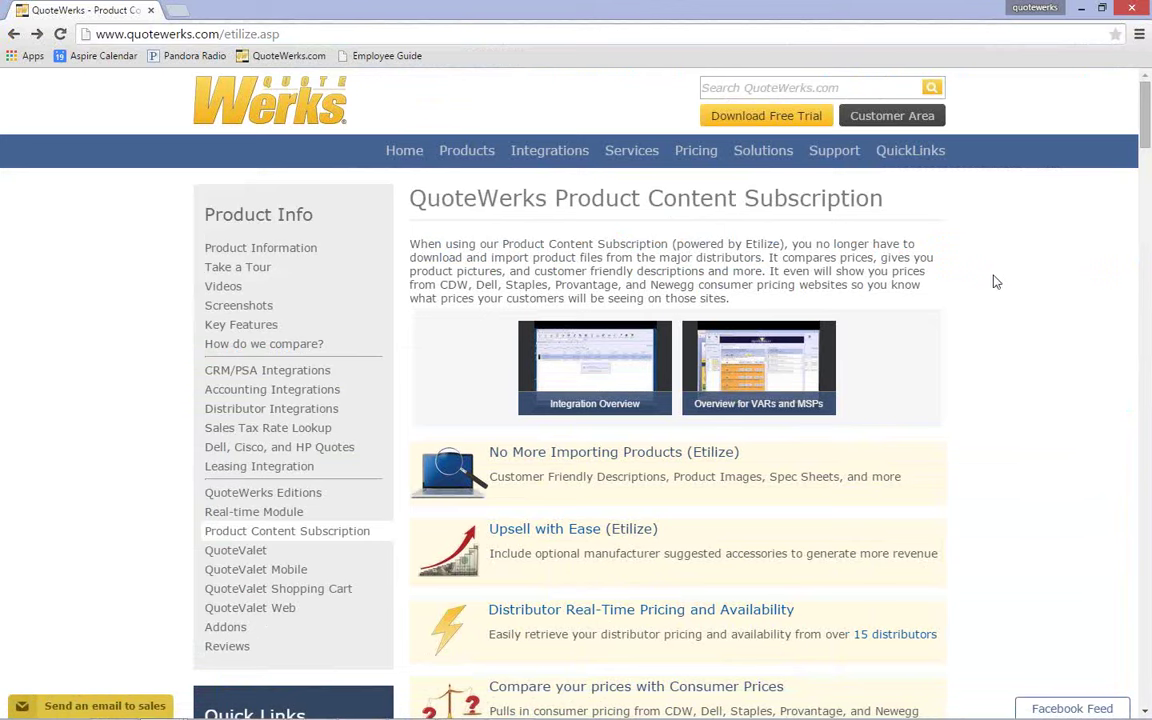
mouse_move(832, 163)
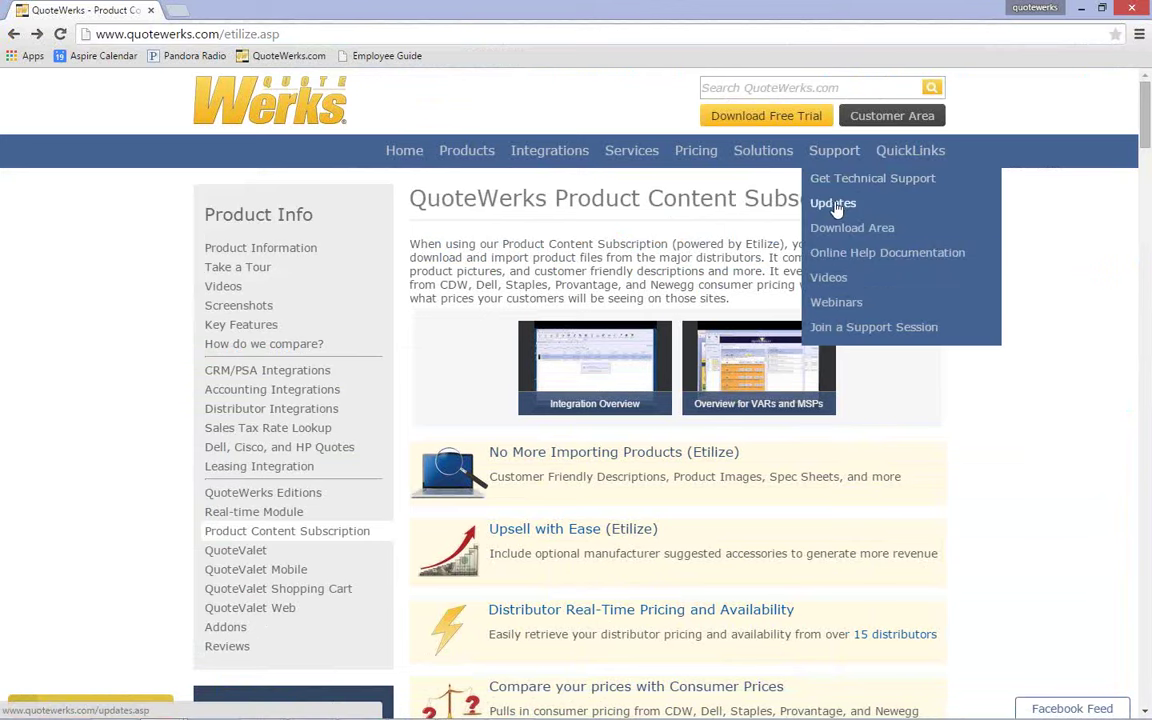
left_click(836, 205)
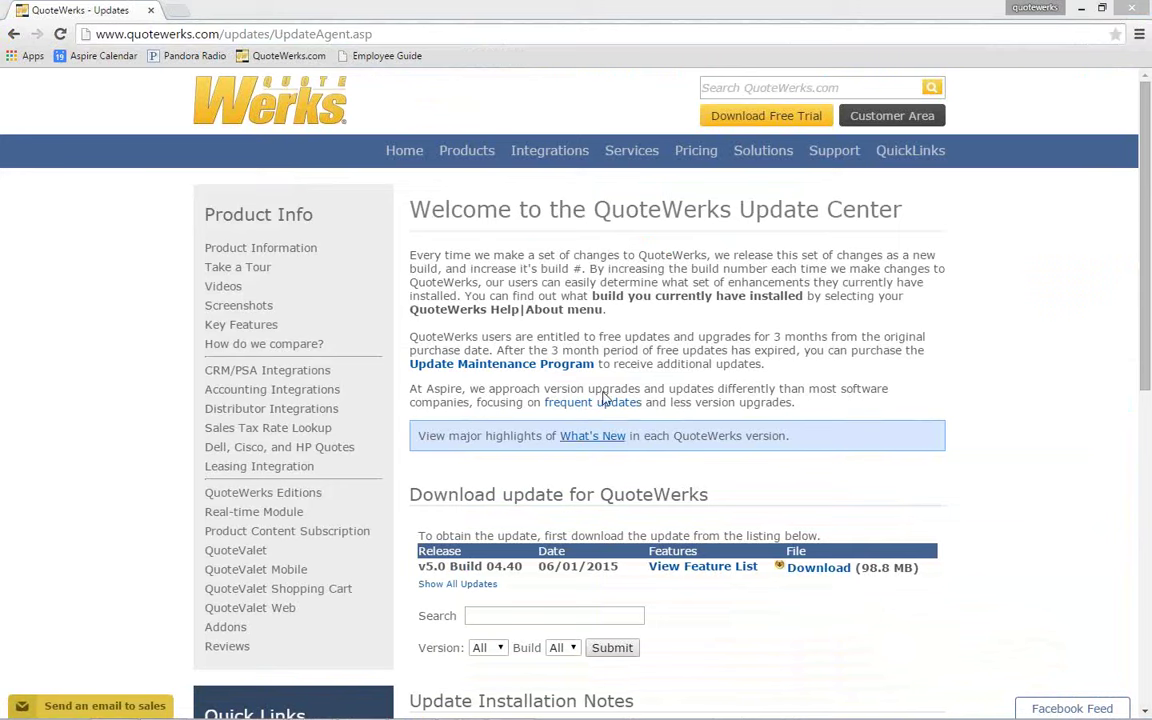
Return to the QuoteWerks quote window, check the installed version and build in the About information, and close it.
mouse_move(266, 704)
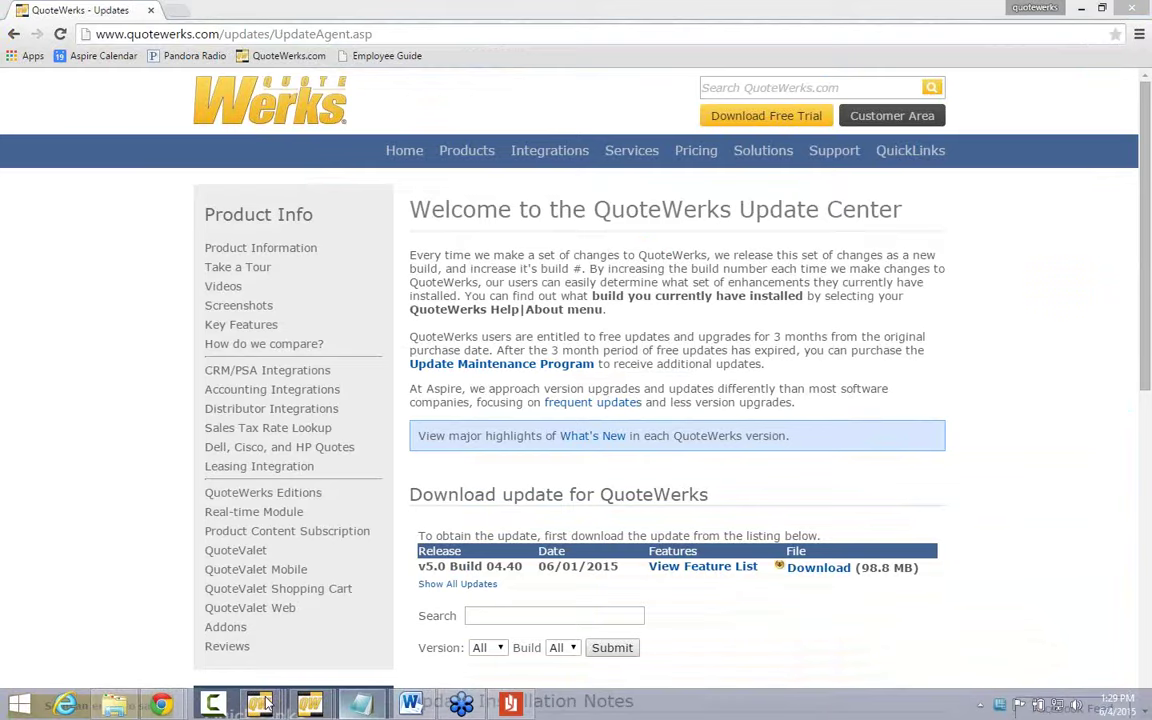
left_click(103, 610)
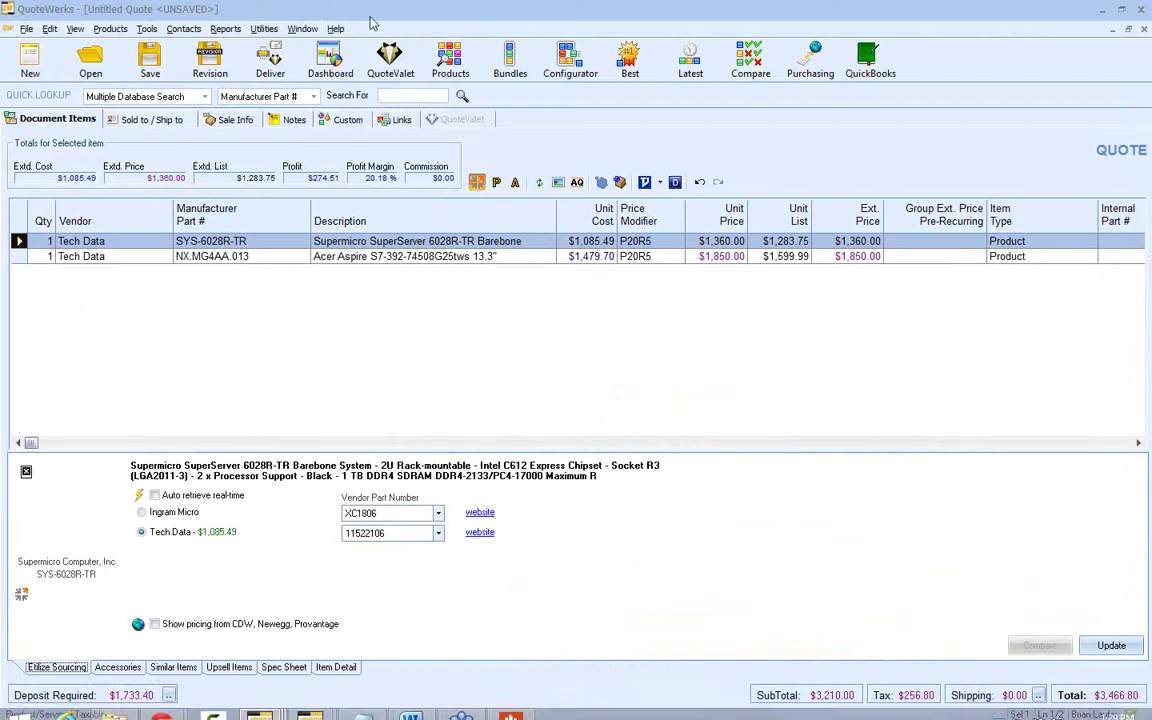
left_click(336, 28)
left_click(341, 172)
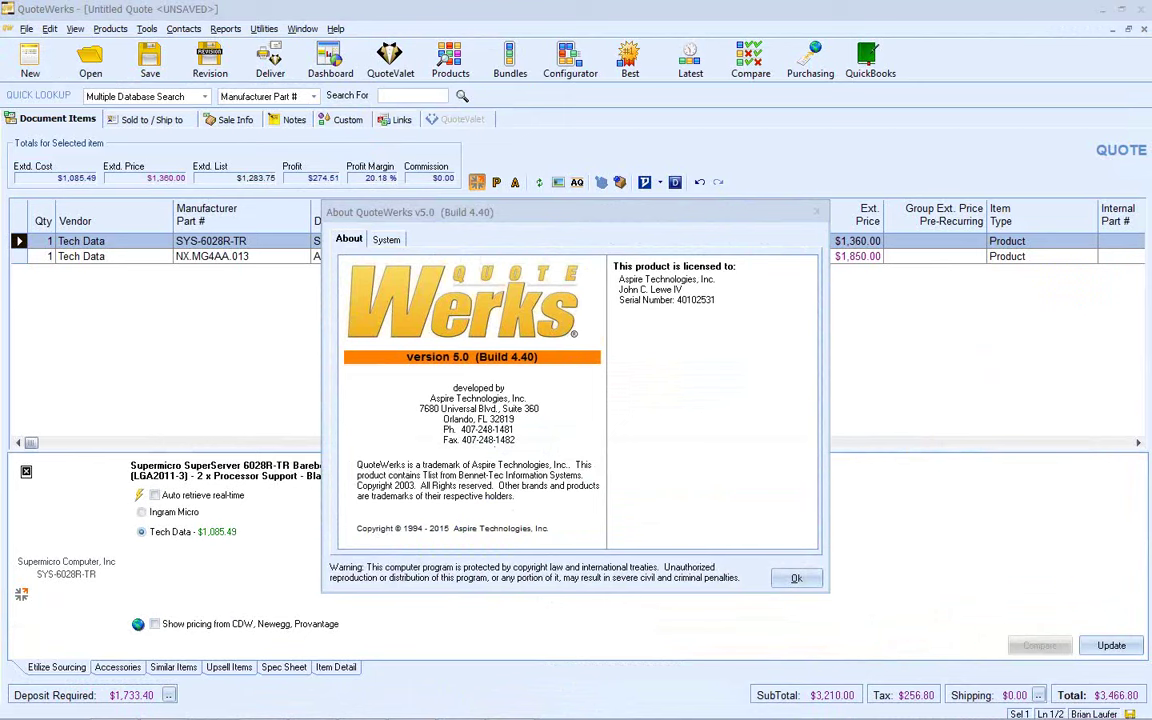
left_click(796, 578)
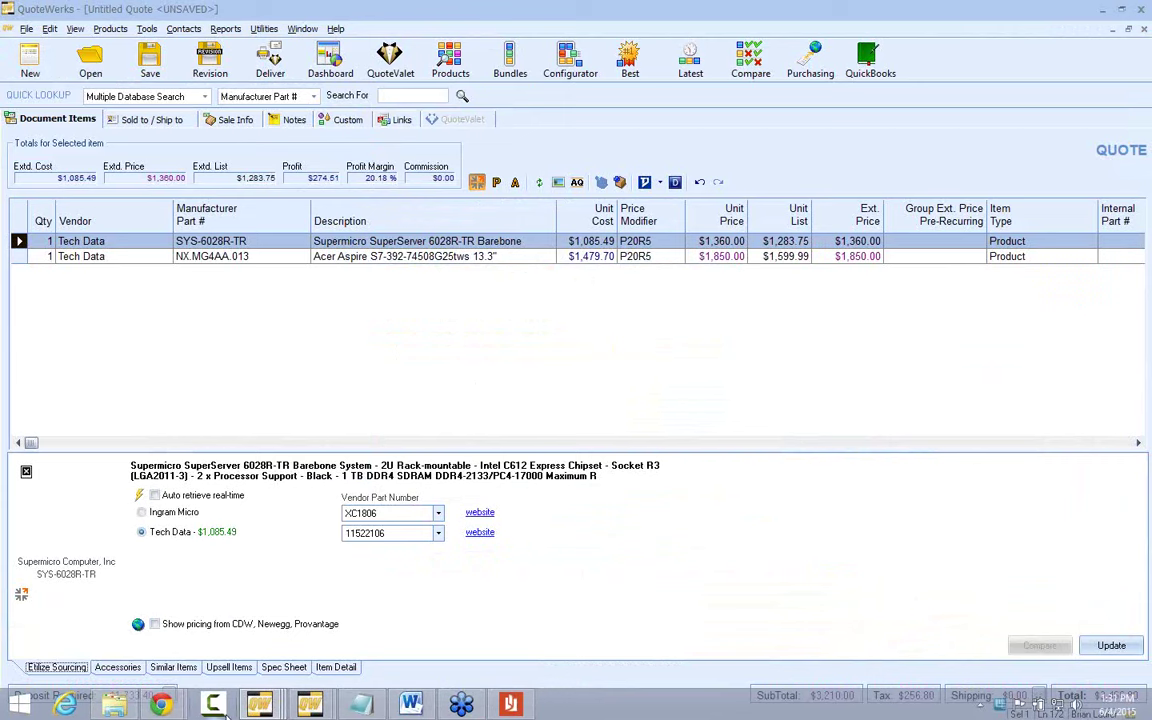
Switch back to Chrome and open the Product Content Subscription page on the QuoteWerks website.
mouse_move(393, 708)
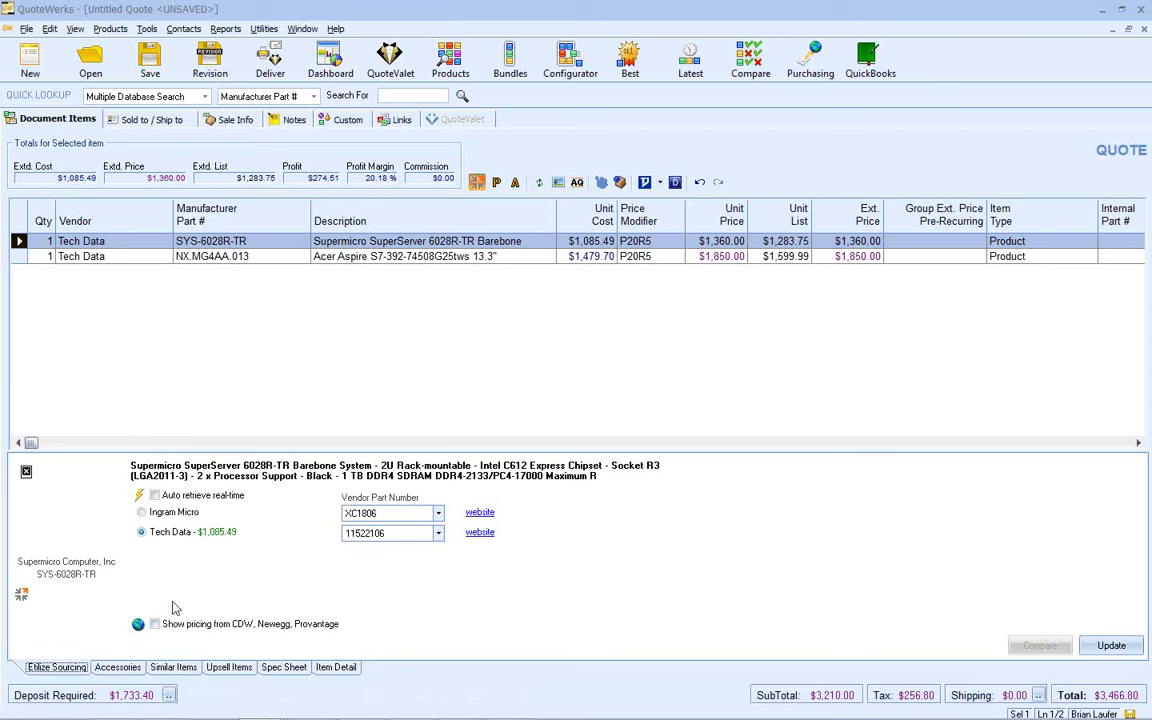
left_click(160, 706)
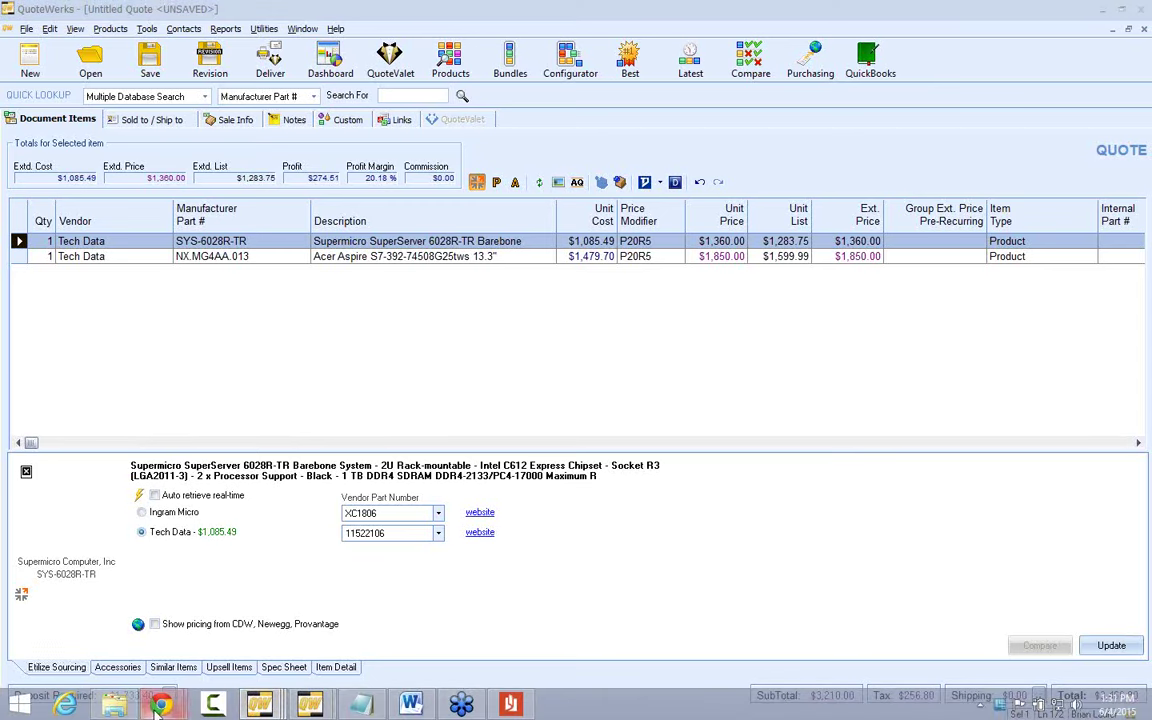
left_click(300, 600)
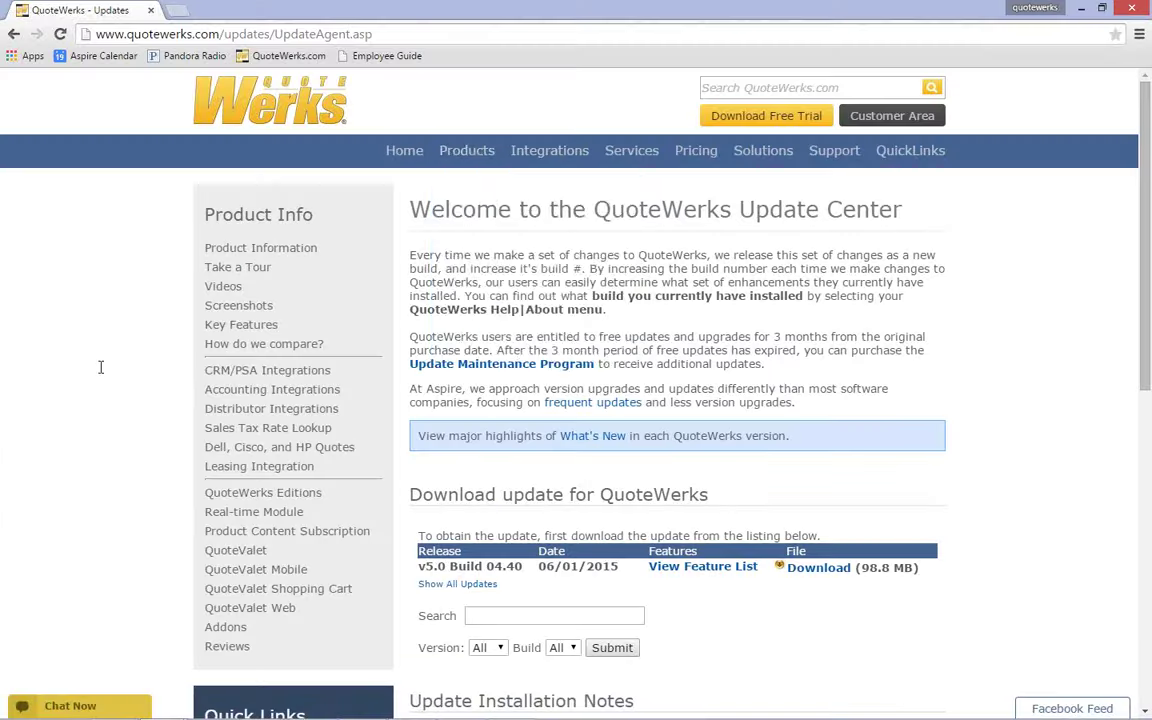
mouse_move(468, 155)
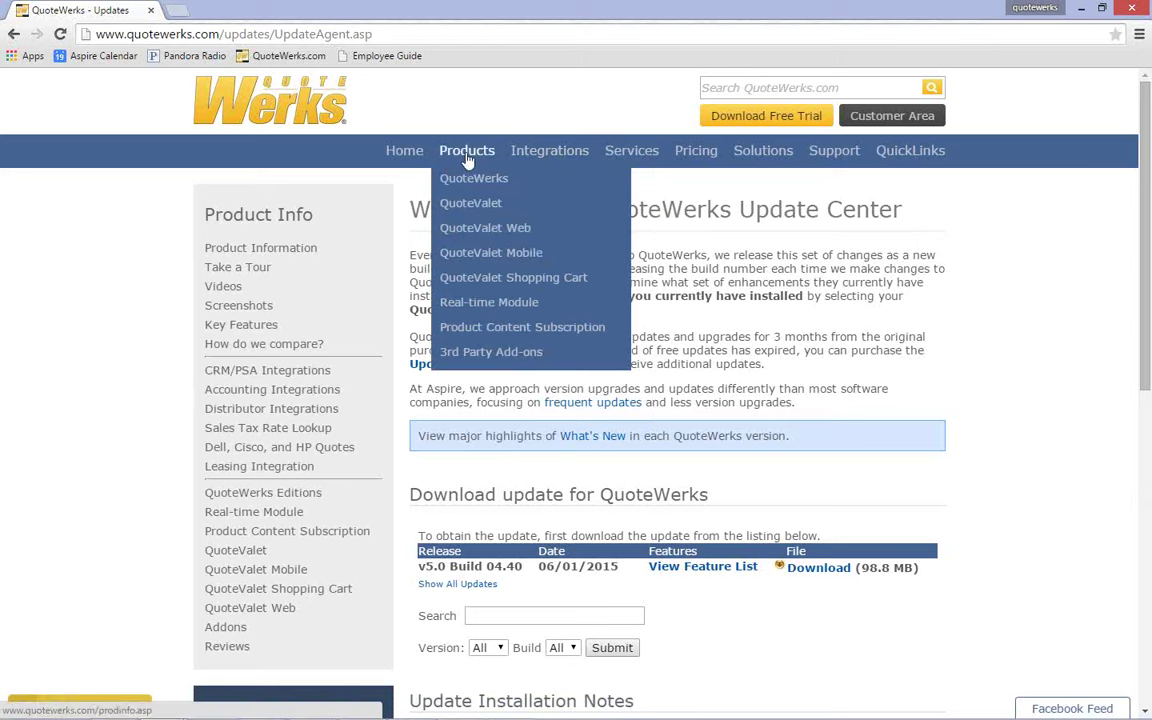
left_click(509, 340)
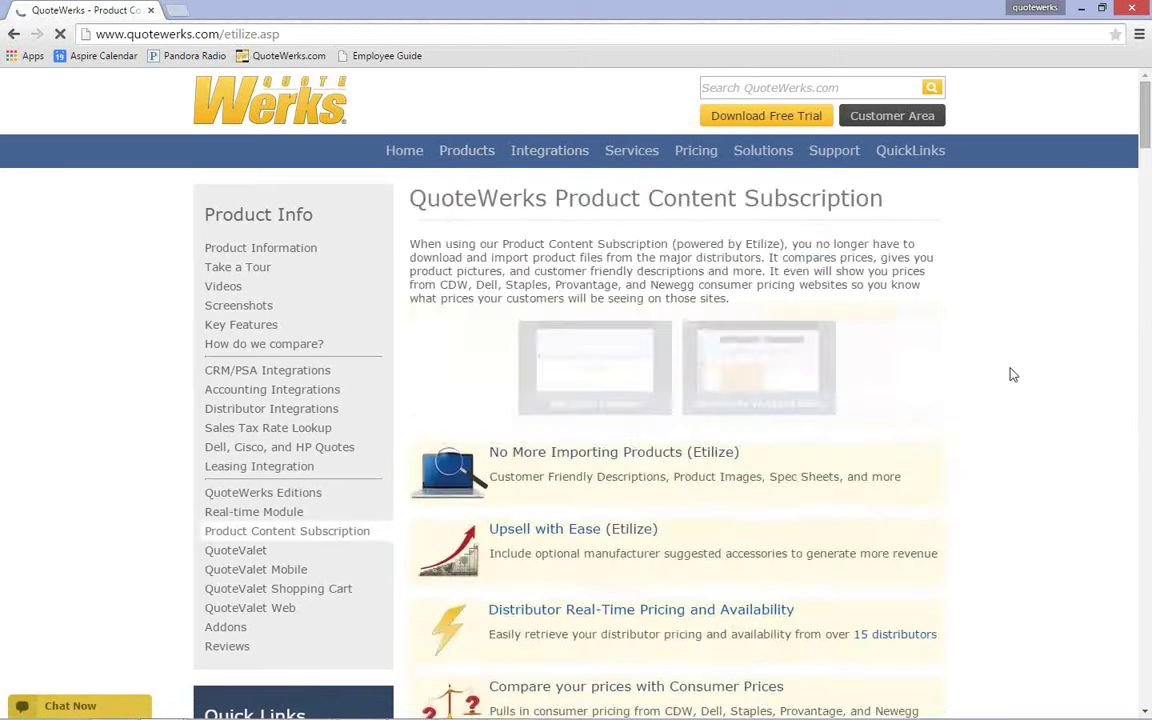
Examine the supported distributors table on the Product Content Subscription page, highlight the ScanSource row's Etilize and PartLocator support, and clear the highlight.
scroll(1010, 375, "down", 13)
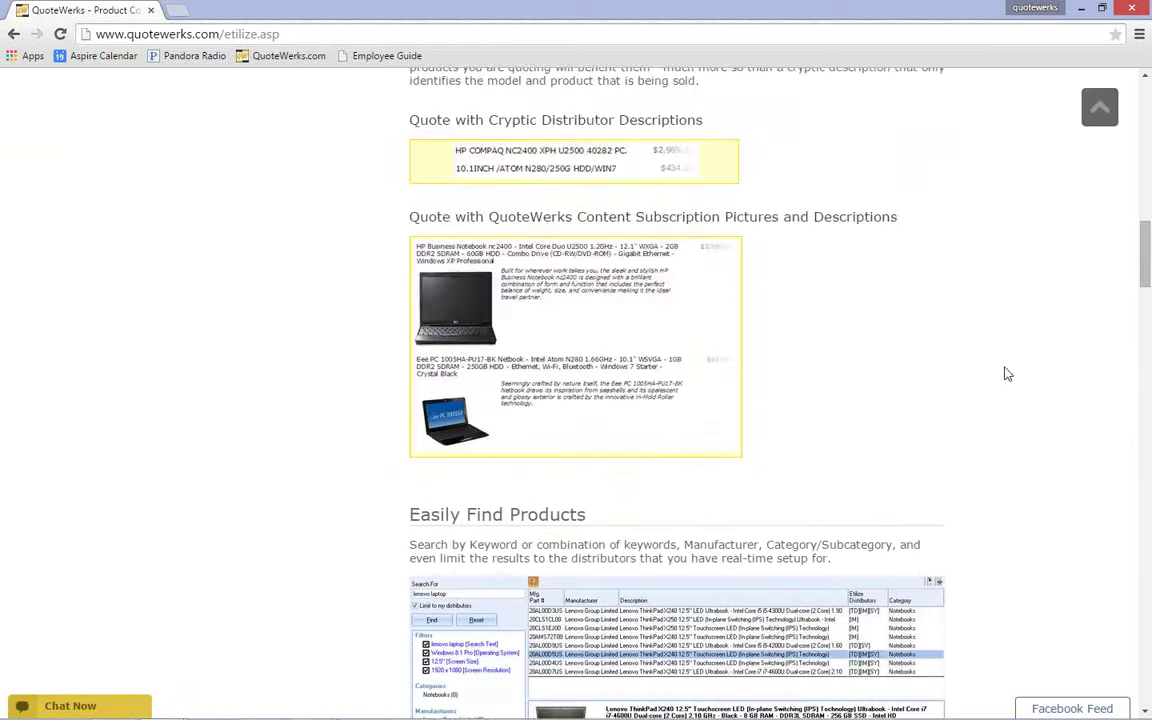
scroll(1008, 374, "down", 15)
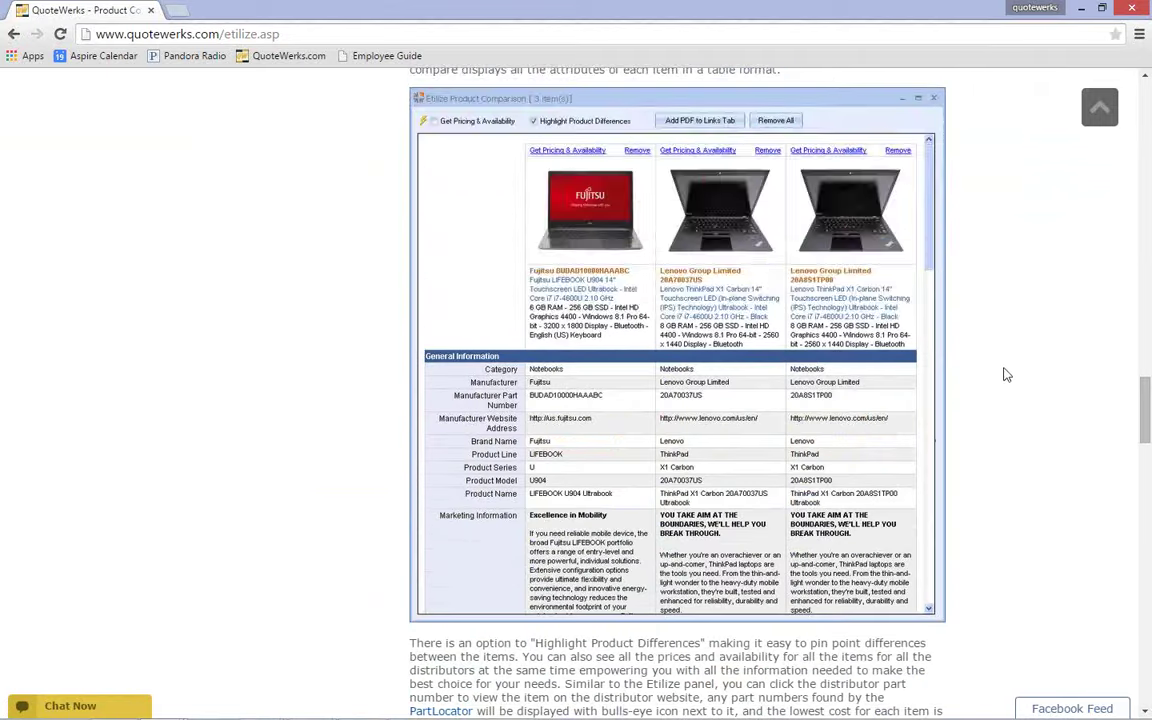
scroll(1007, 375, "down", 15)
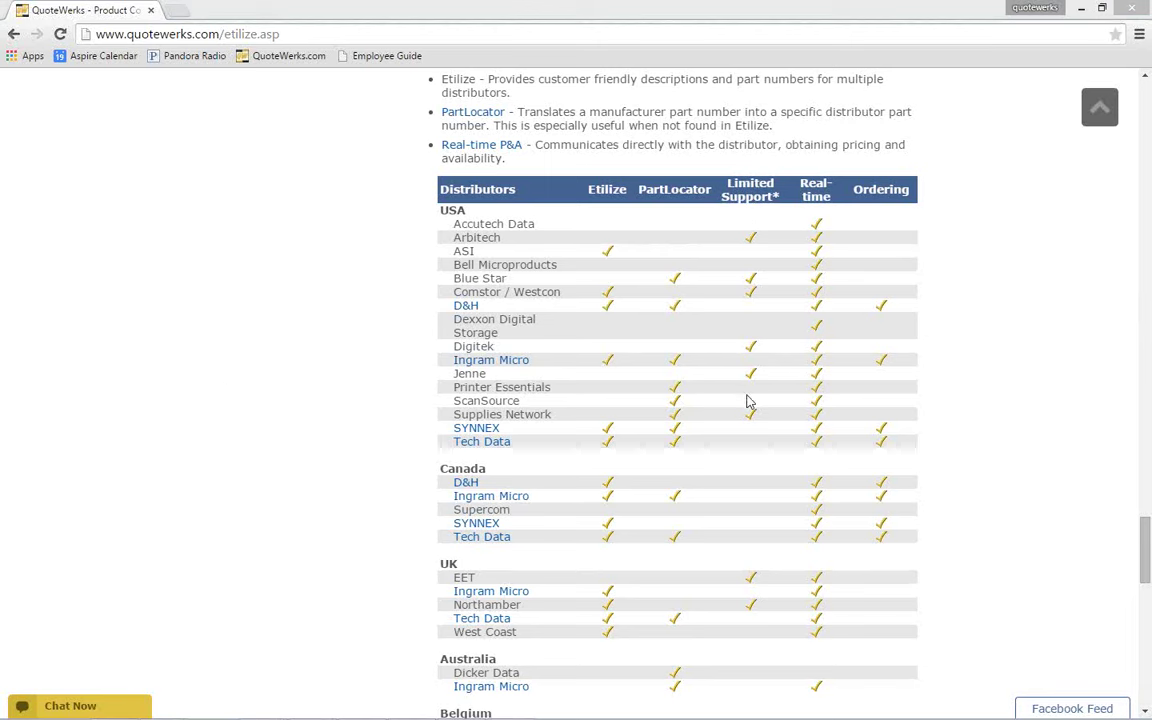
left_click_drag(451, 402, 725, 404)
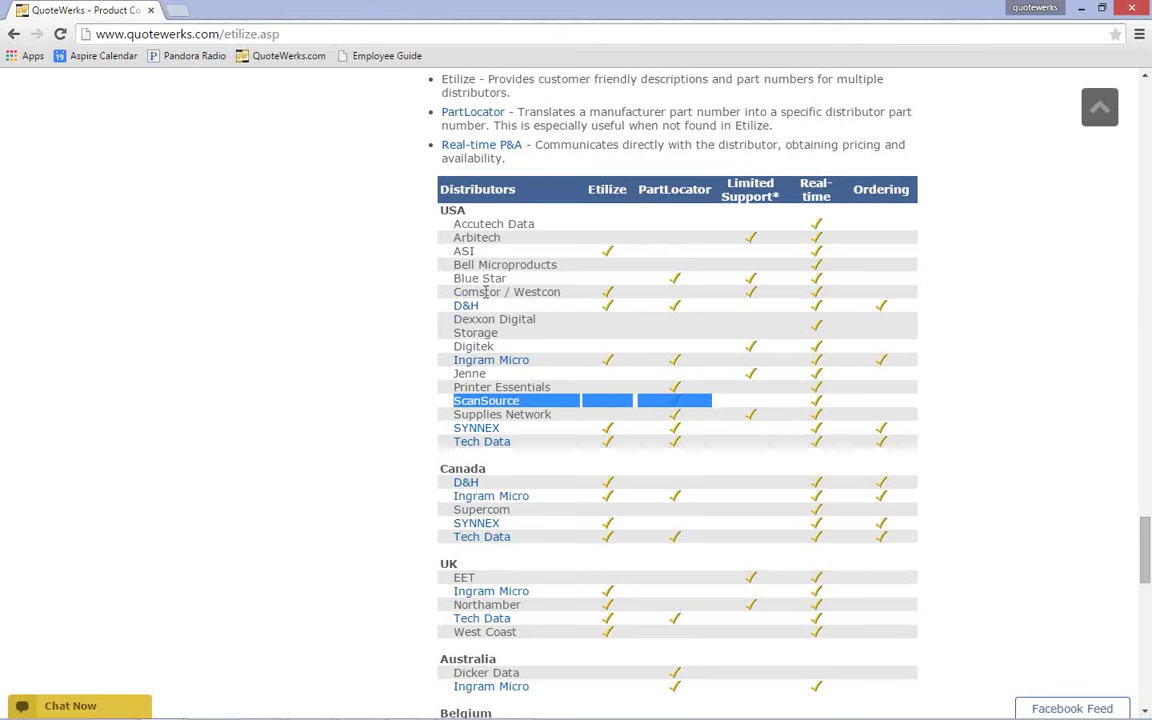
left_click(298, 232)
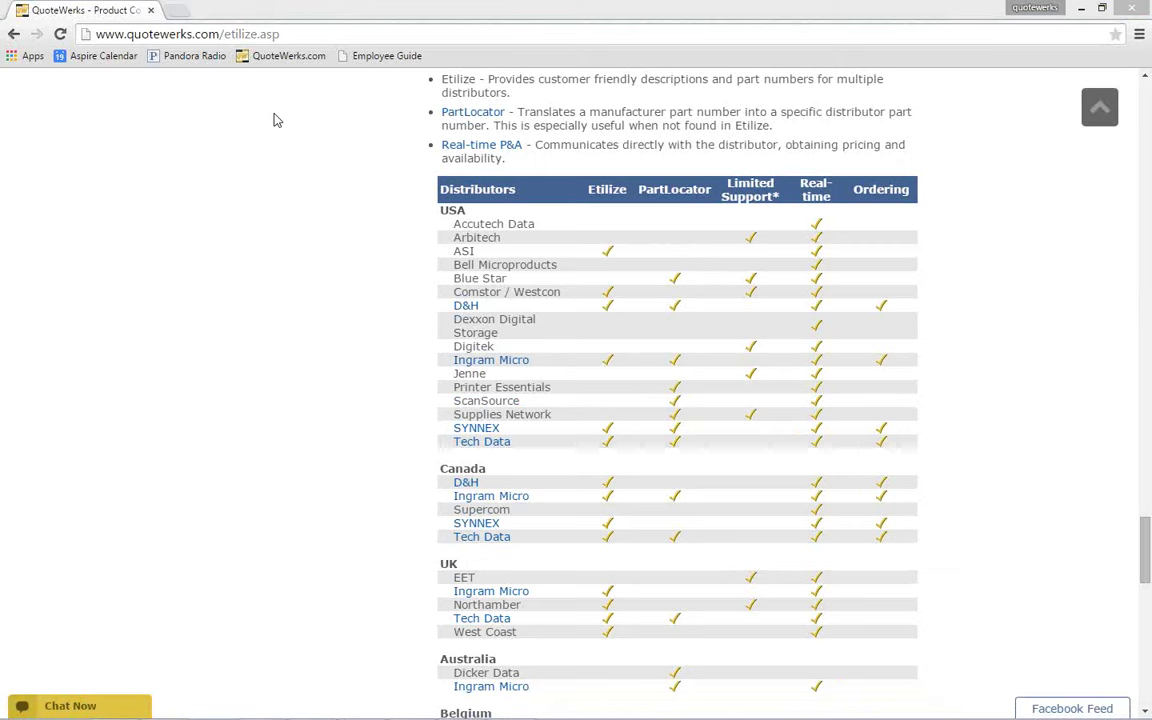
Return to QuoteWerks, open the Product Lookup at full size, and examine the Etilize option that limits results to my distributors.
left_click(1077, 9)
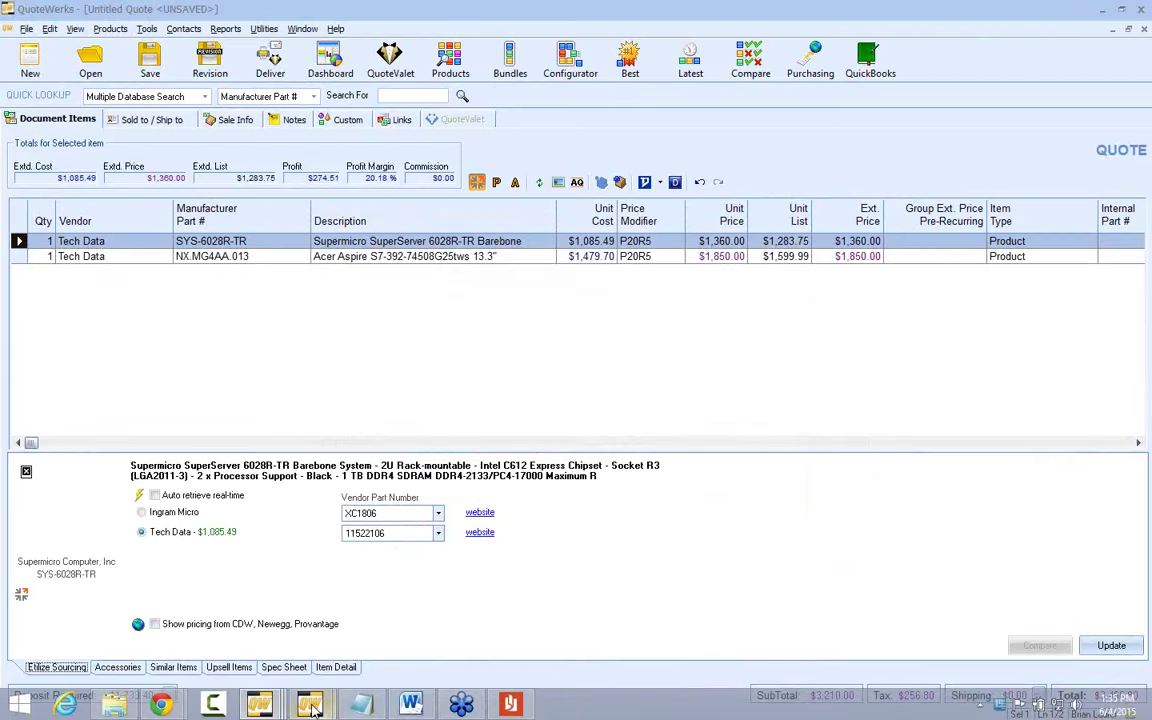
mouse_move(305, 702)
mouse_move(375, 617)
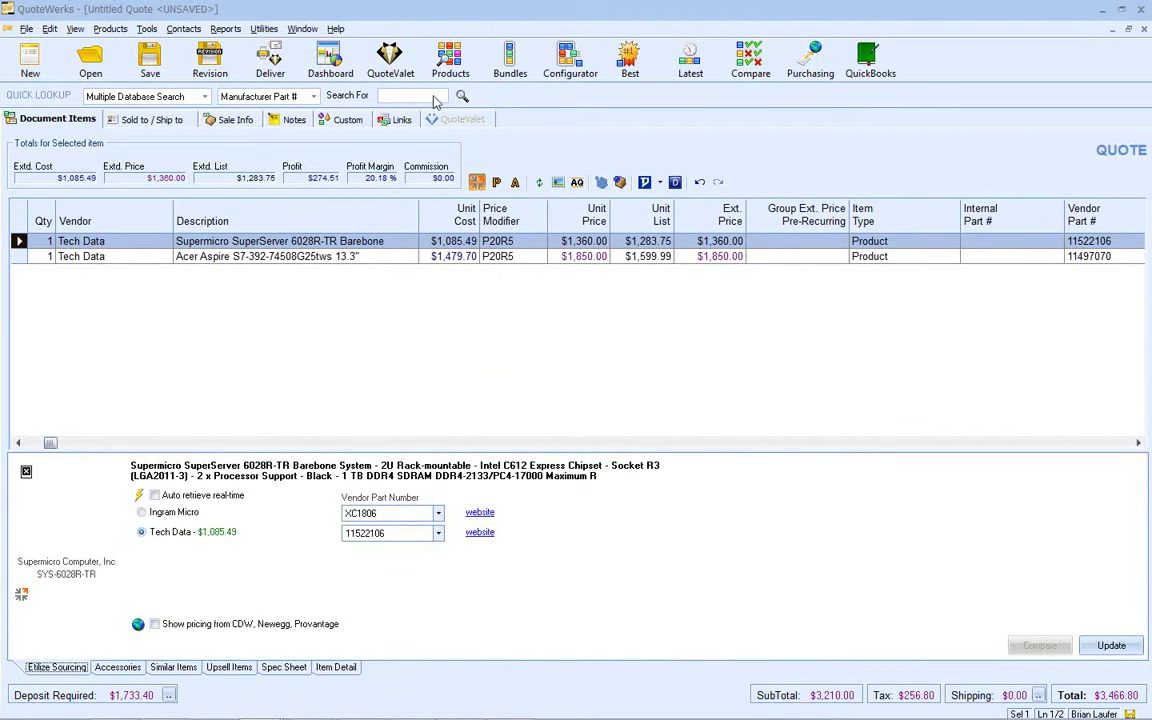
left_click(450, 60)
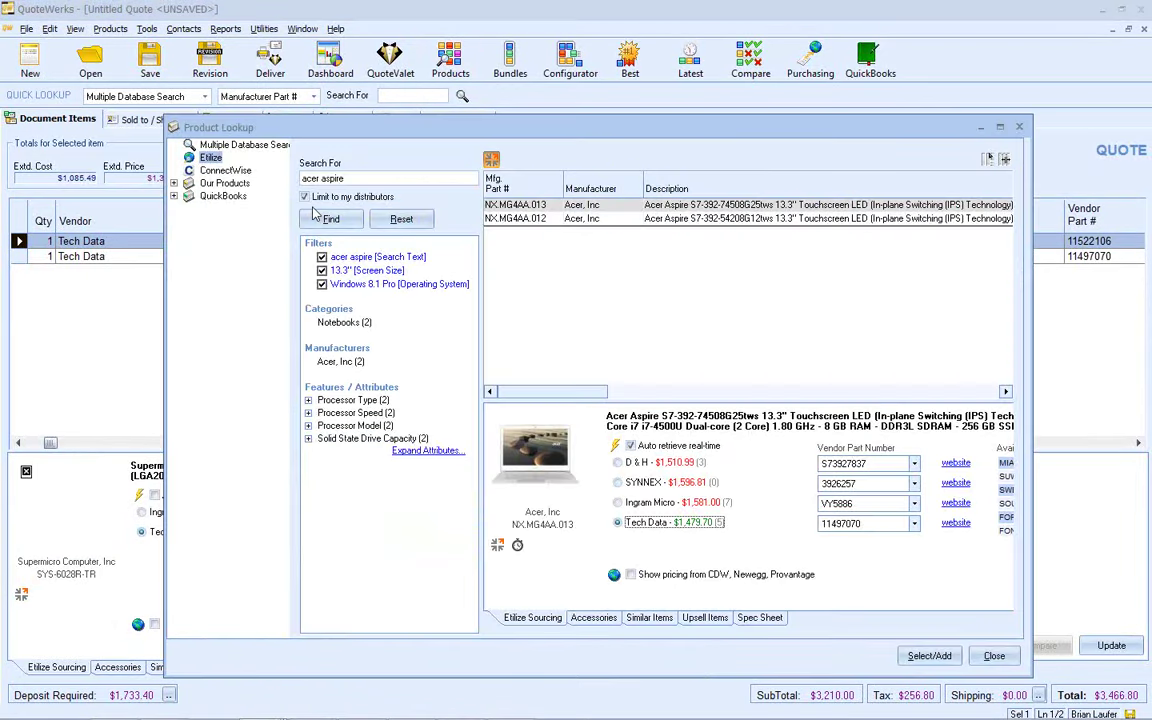
double_click(325, 128)
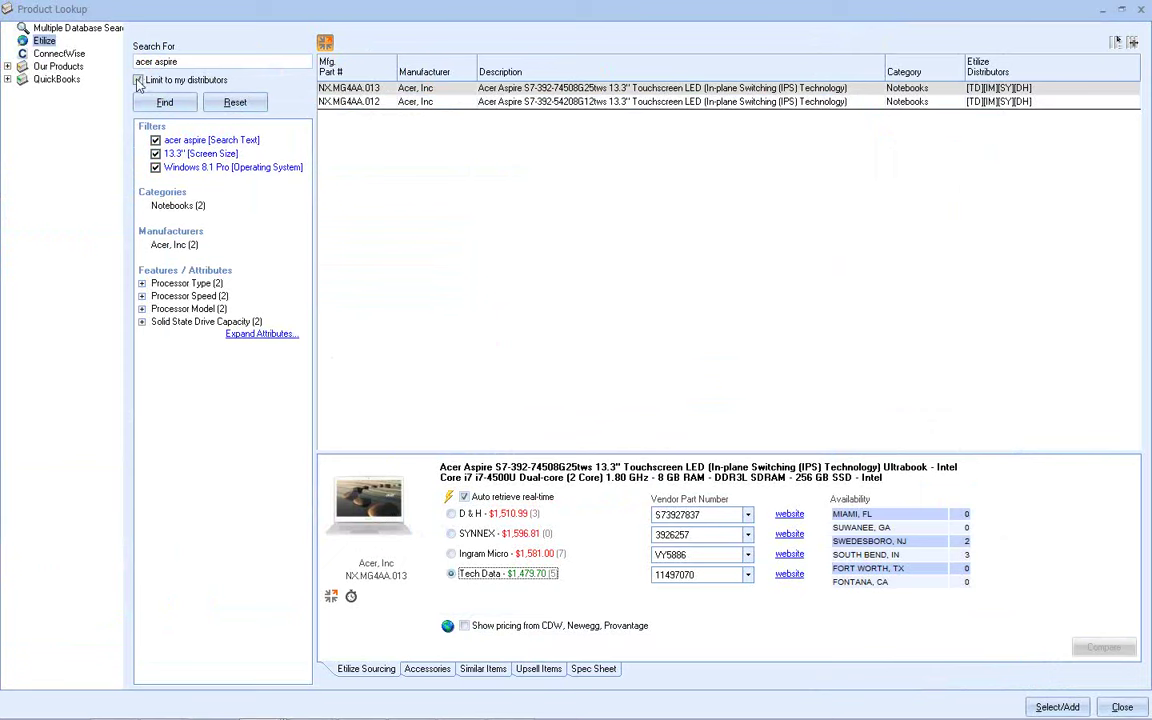
left_click(138, 80)
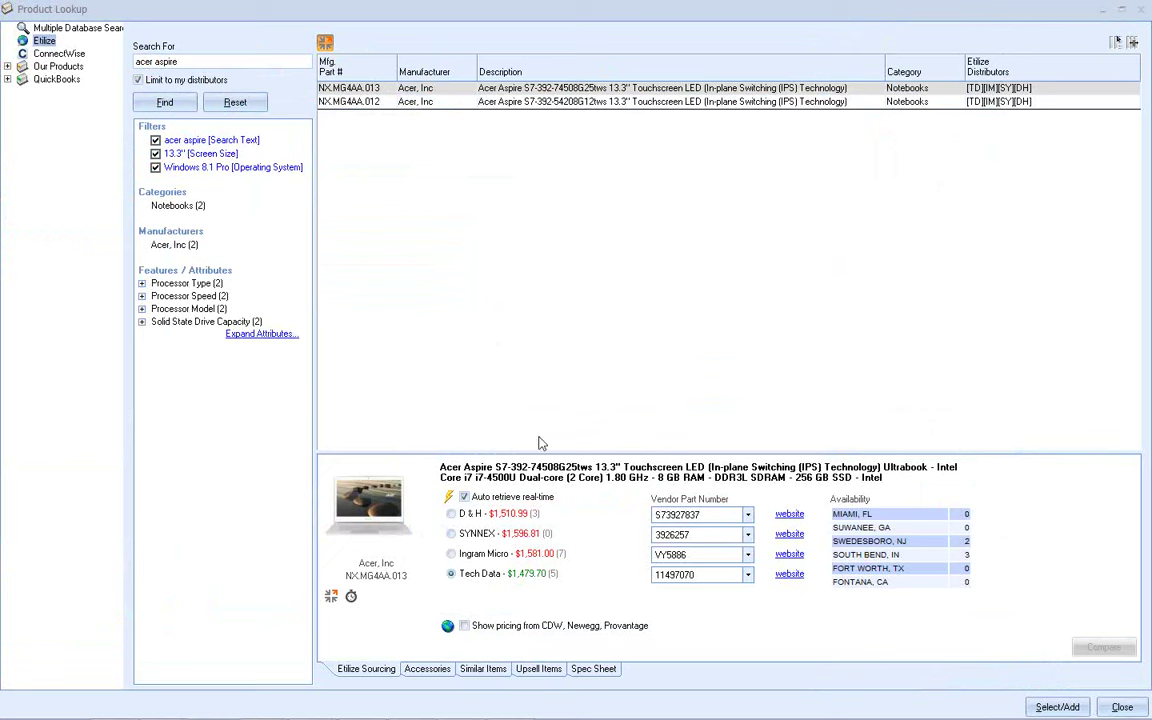
left_click(485, 398)
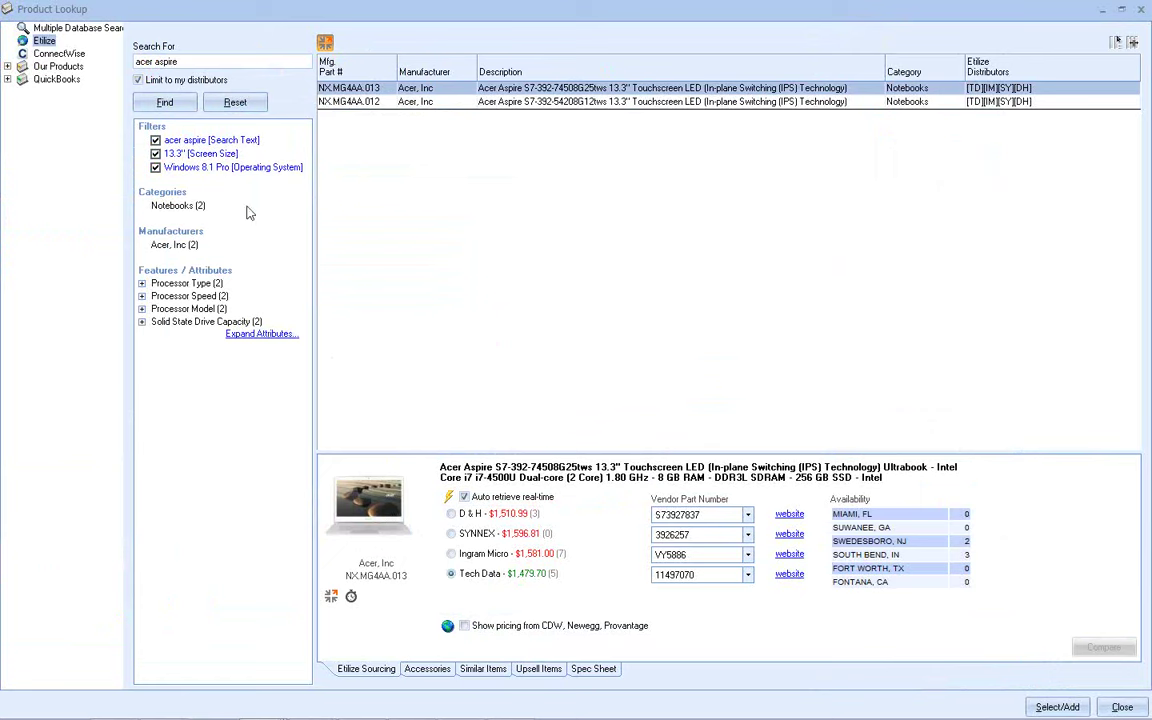
Switch from the Product Lookup to the Etilize Product Comparison of the two ultrabooks and the server.
mouse_move(360, 714)
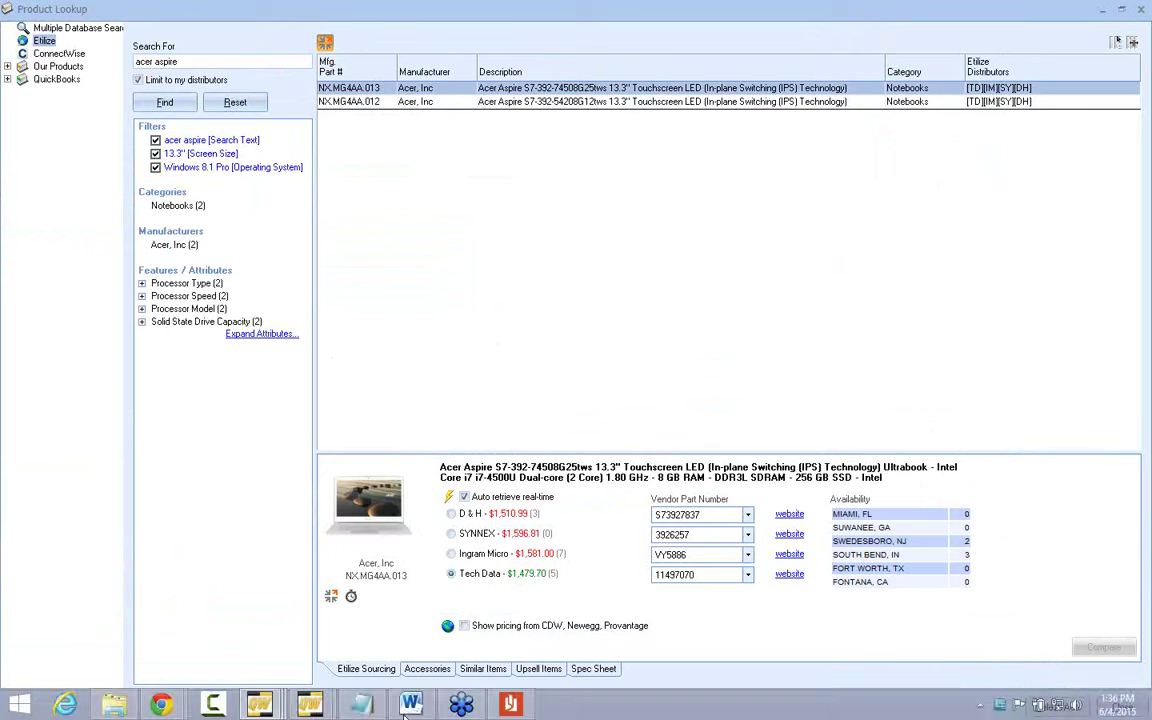
left_click(310, 705)
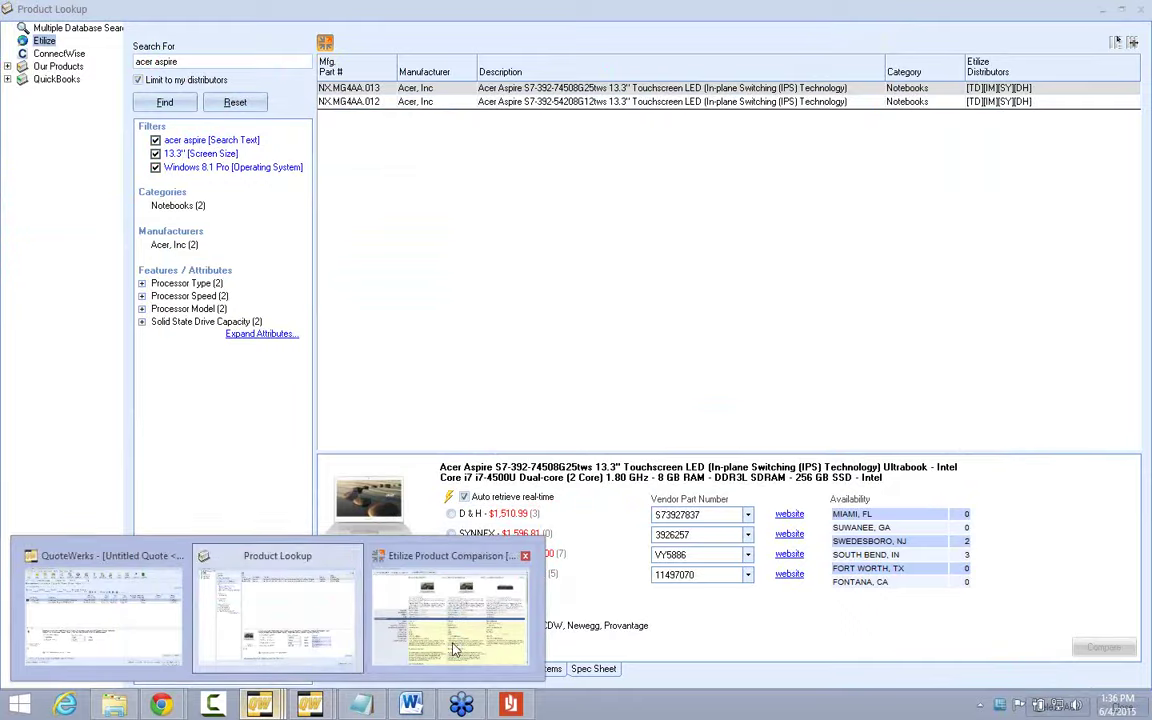
left_click(453, 650)
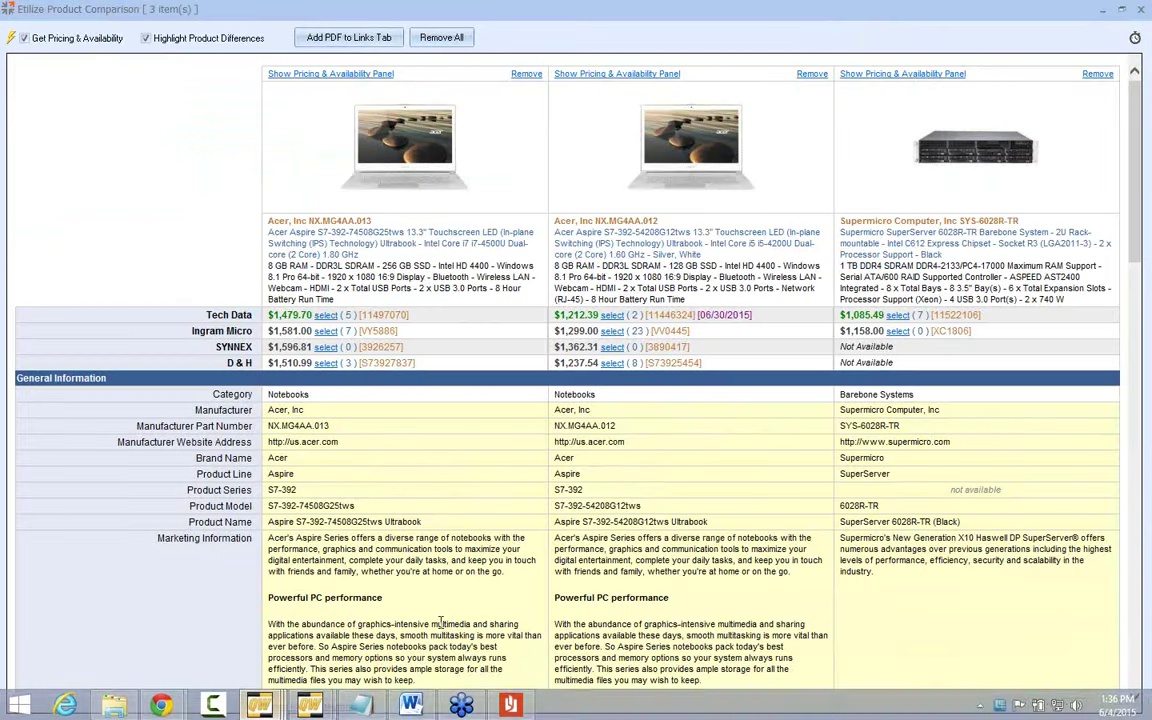
Remove all products from the Etilize comparison, turn off Get Pricing & Availability, and minimize the comparison window.
left_click(398, 37)
left_click(49, 42)
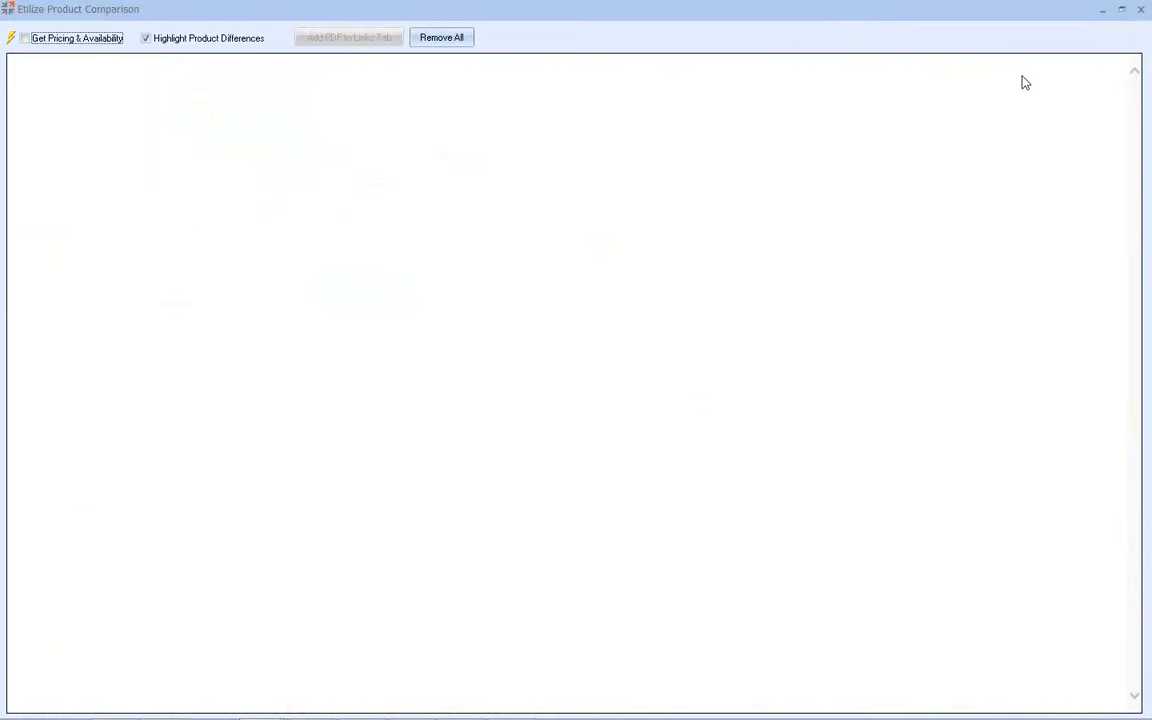
left_click(1102, 10)
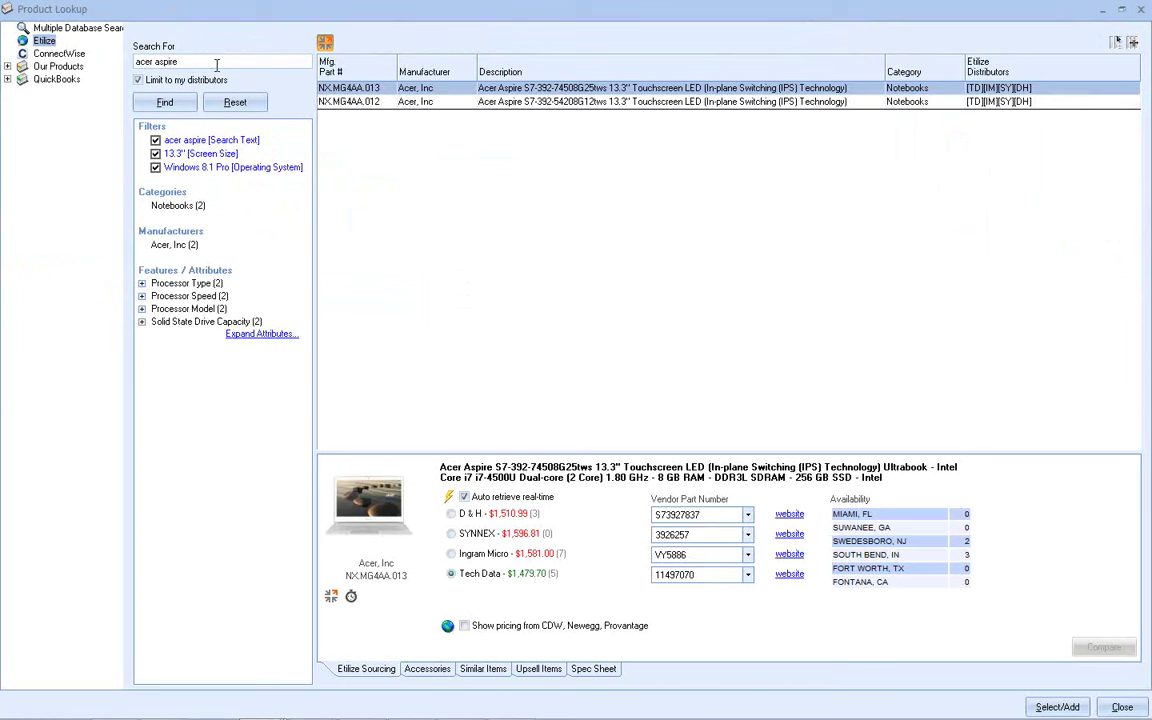
Search Etilize for sys-6028r-tr using the saved Barebones entry in the F2 Lookup list.
key("F2")
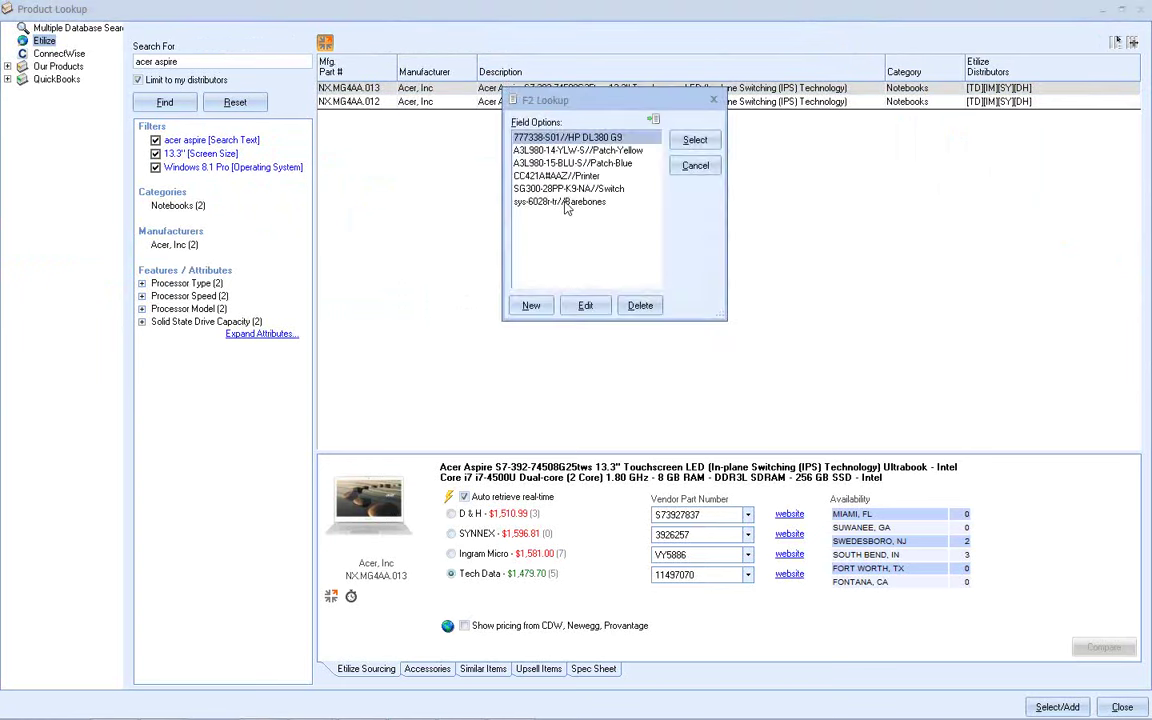
double_click(566, 202)
left_click(165, 102)
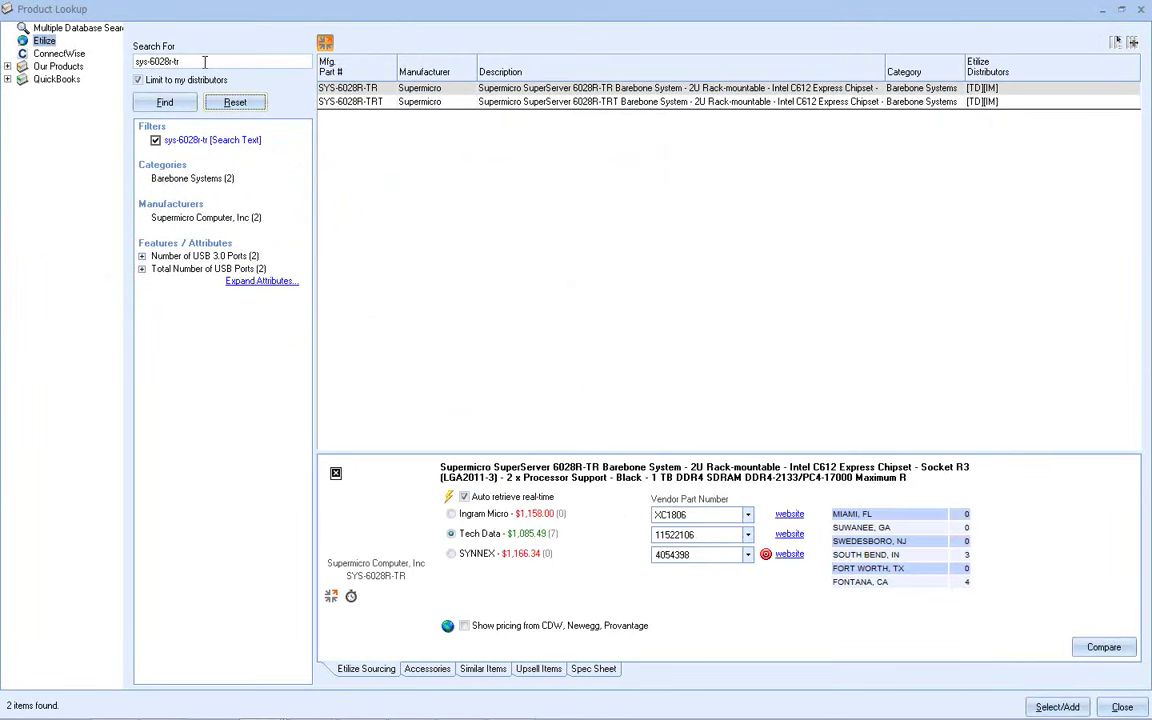
Search Etilize for 777338-S01 using the saved HP DL380 G9 entry in the F2 Lookup list.
key("F2")
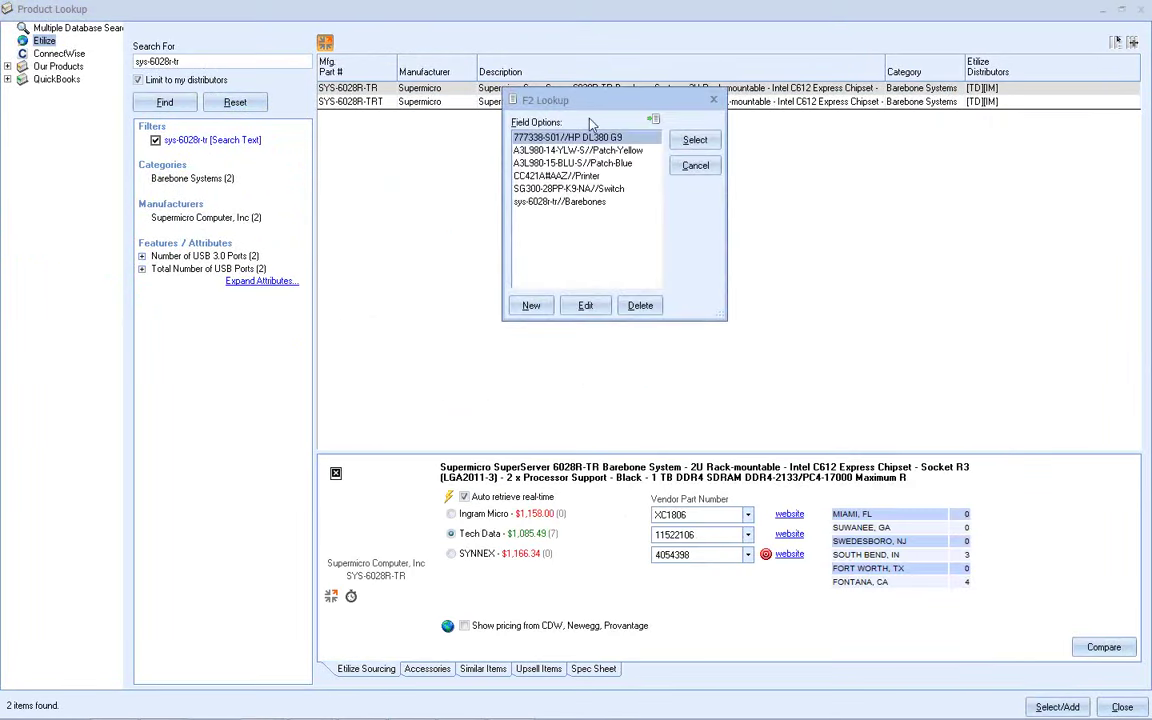
left_click_drag(541, 91, 369, 66)
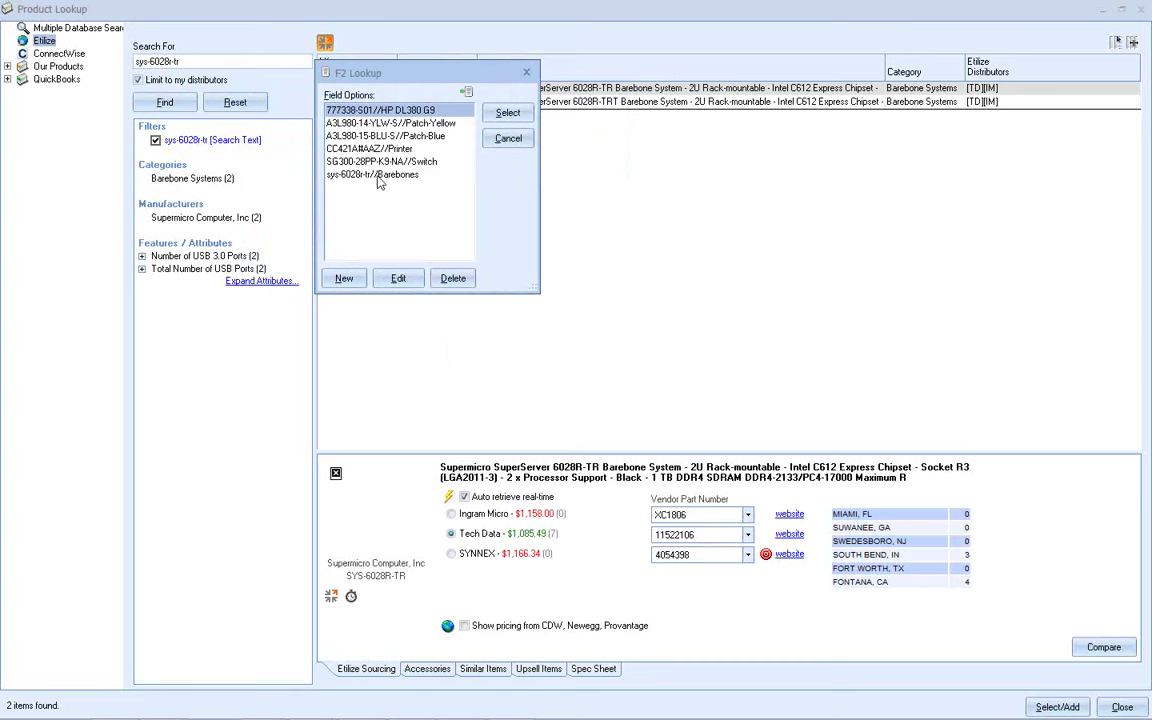
double_click(379, 112)
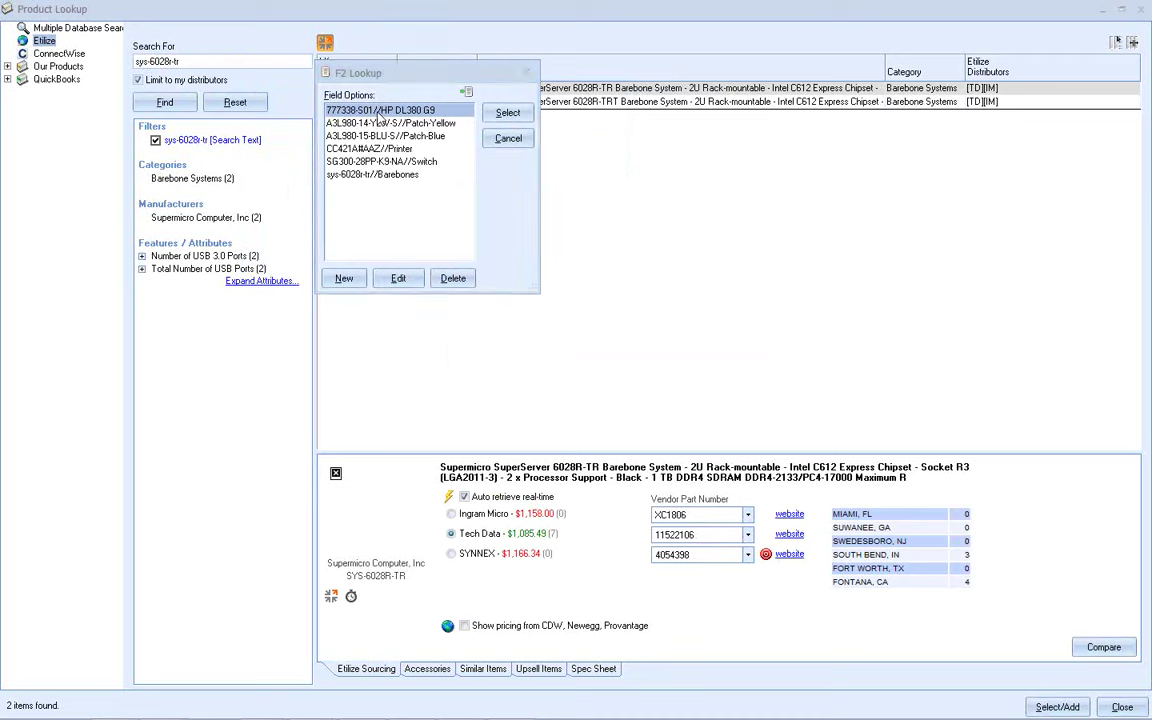
left_click(140, 102)
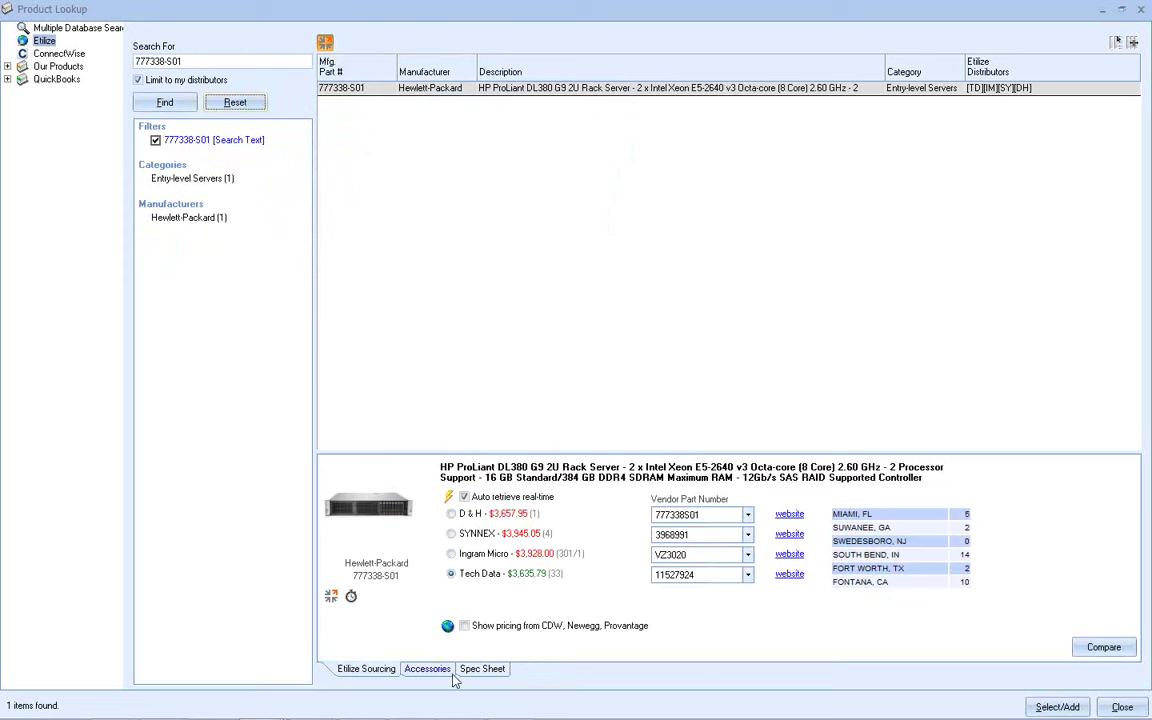
Show the server's accessories, choose Ingram Micro for the HP 600 GB solid state drive, and examine its alternative vendor part numbers.
left_click(351, 596)
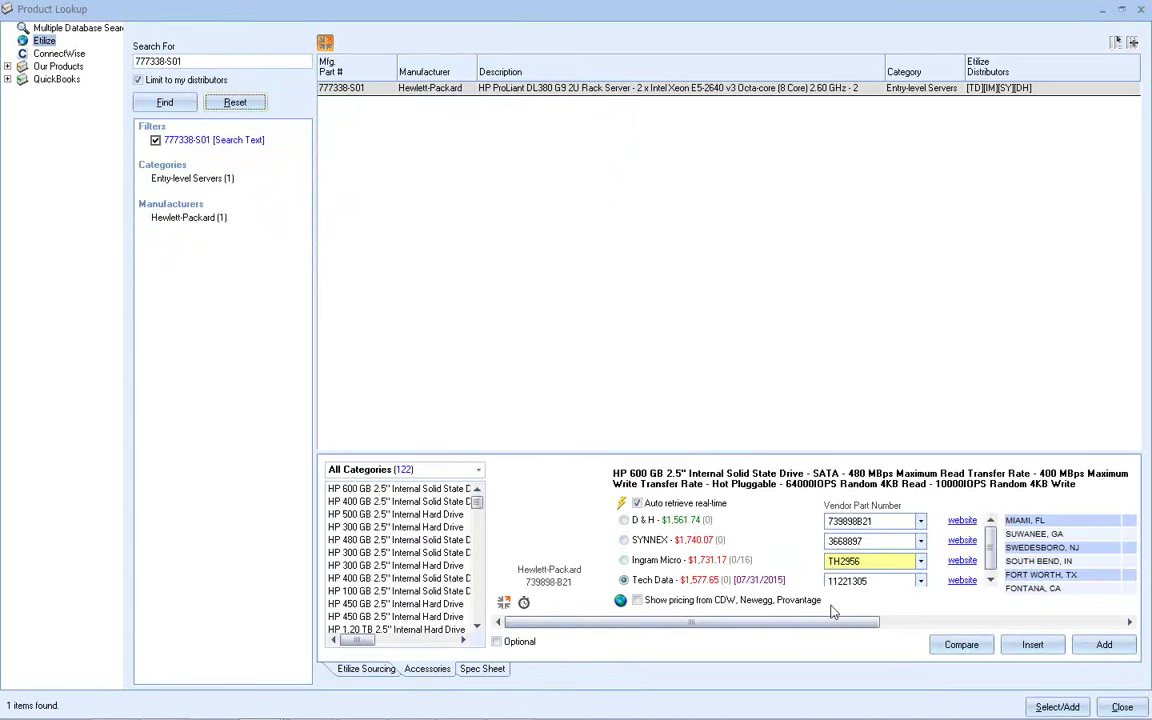
left_click(687, 562)
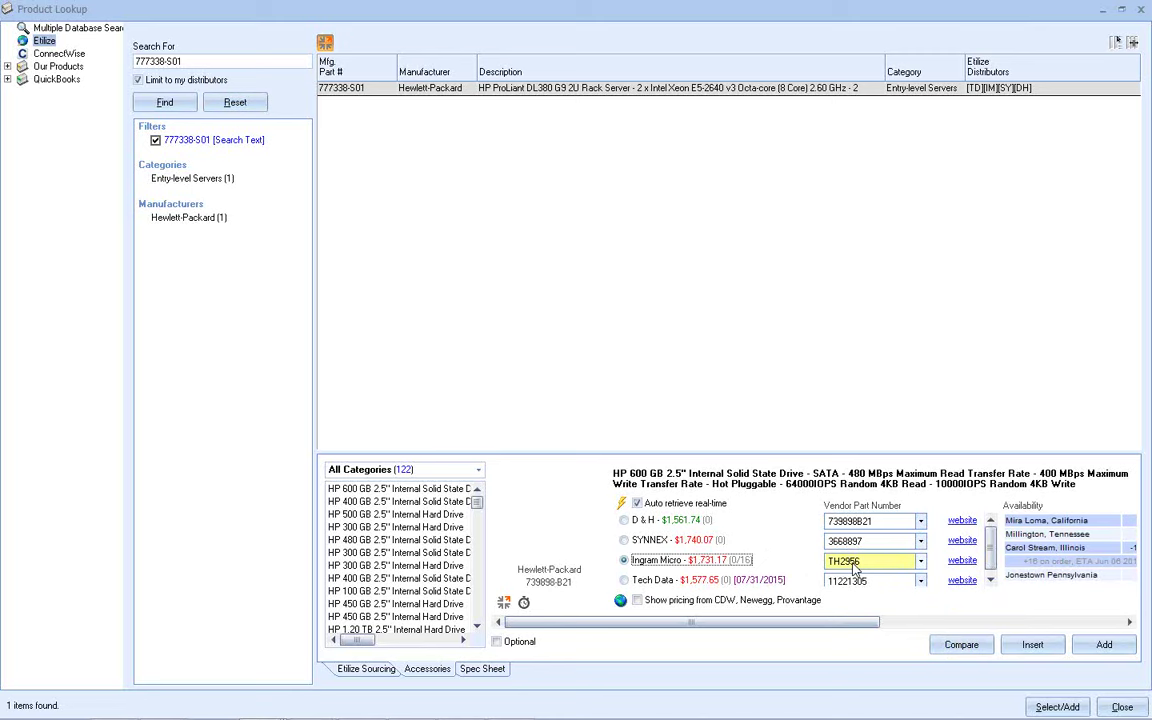
left_click(855, 566)
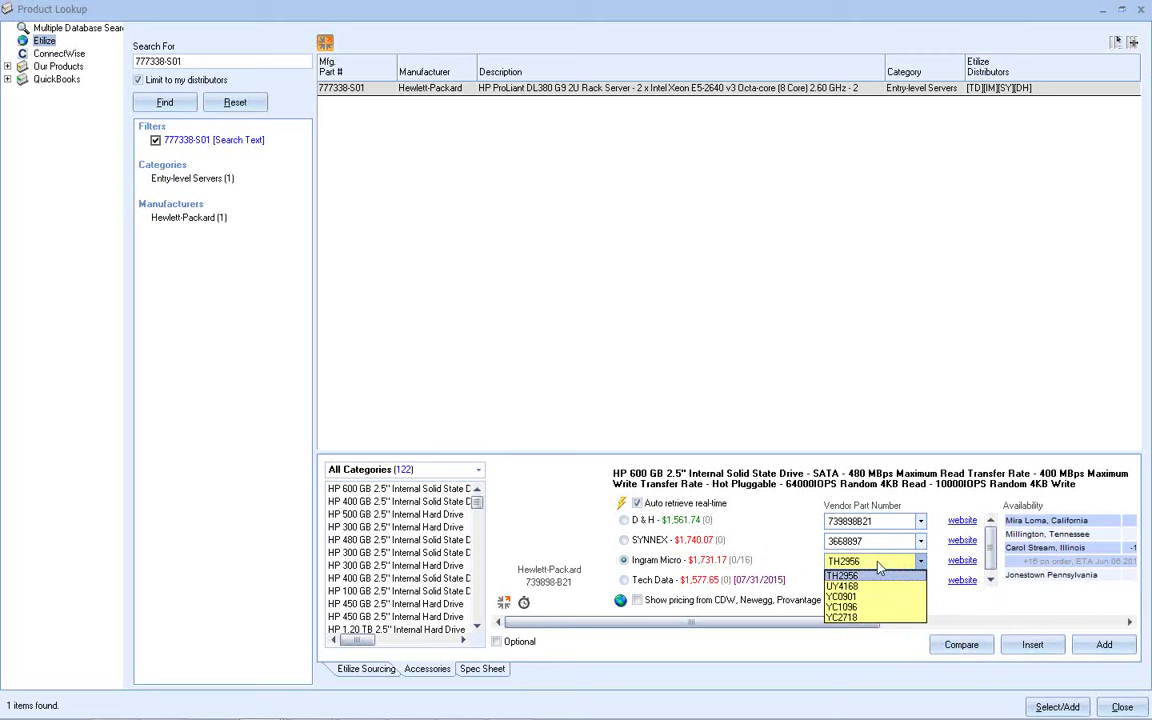
left_click(877, 566)
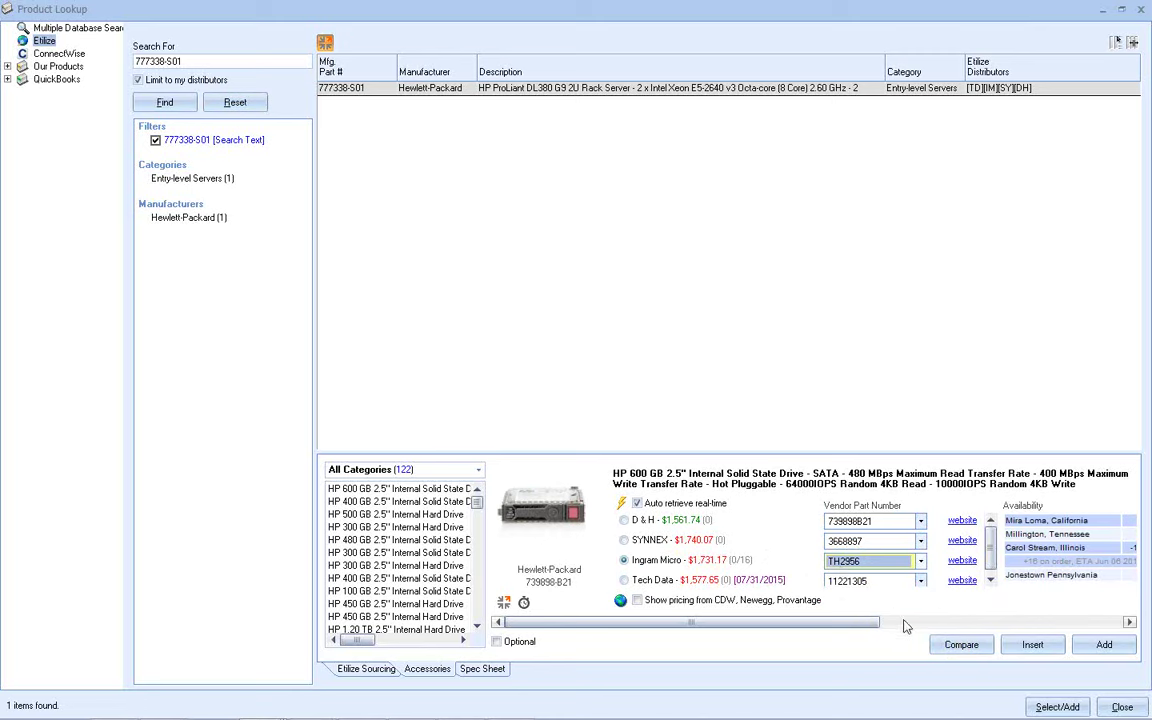
Send the HP 600 GB solid state drive to the product comparison, shrink the comparison window, and turn on Get Pricing & Availability.
left_click(960, 644)
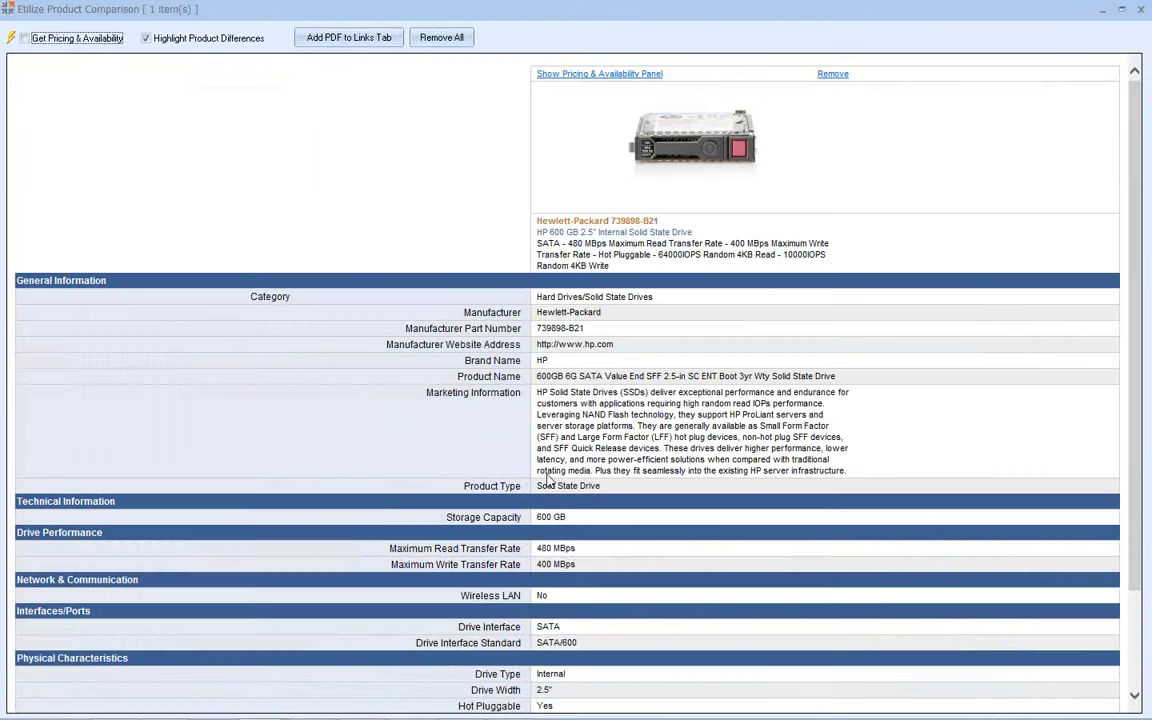
double_click(530, 12)
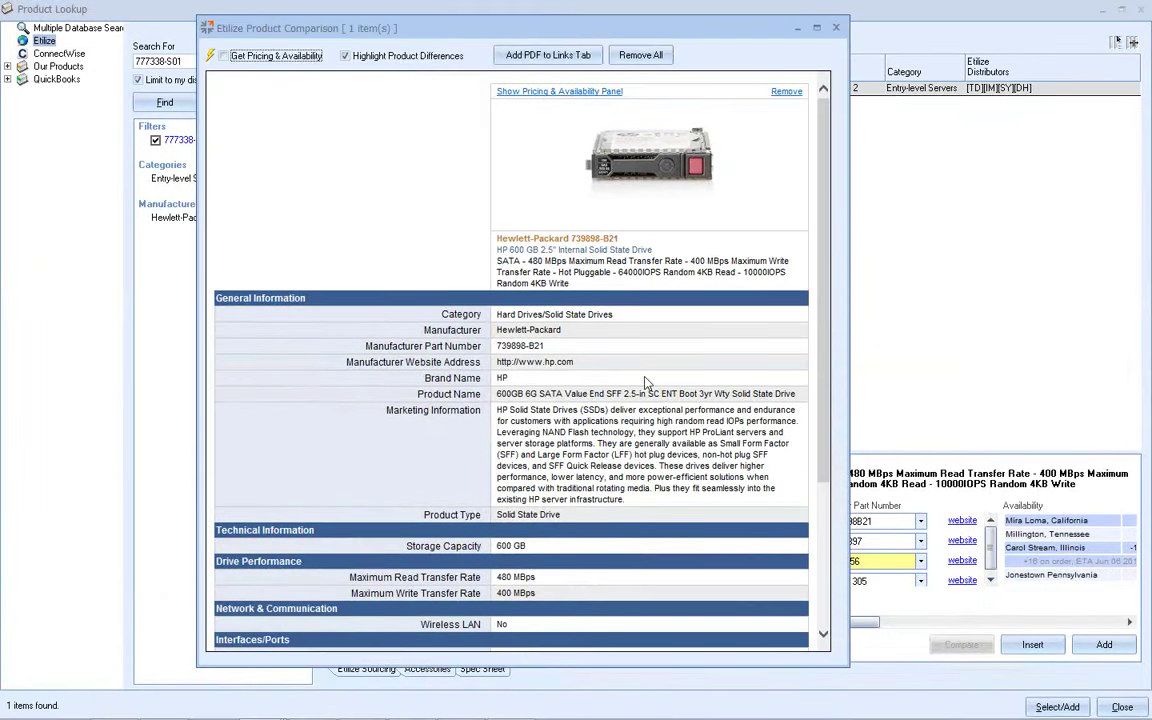
left_click(224, 56)
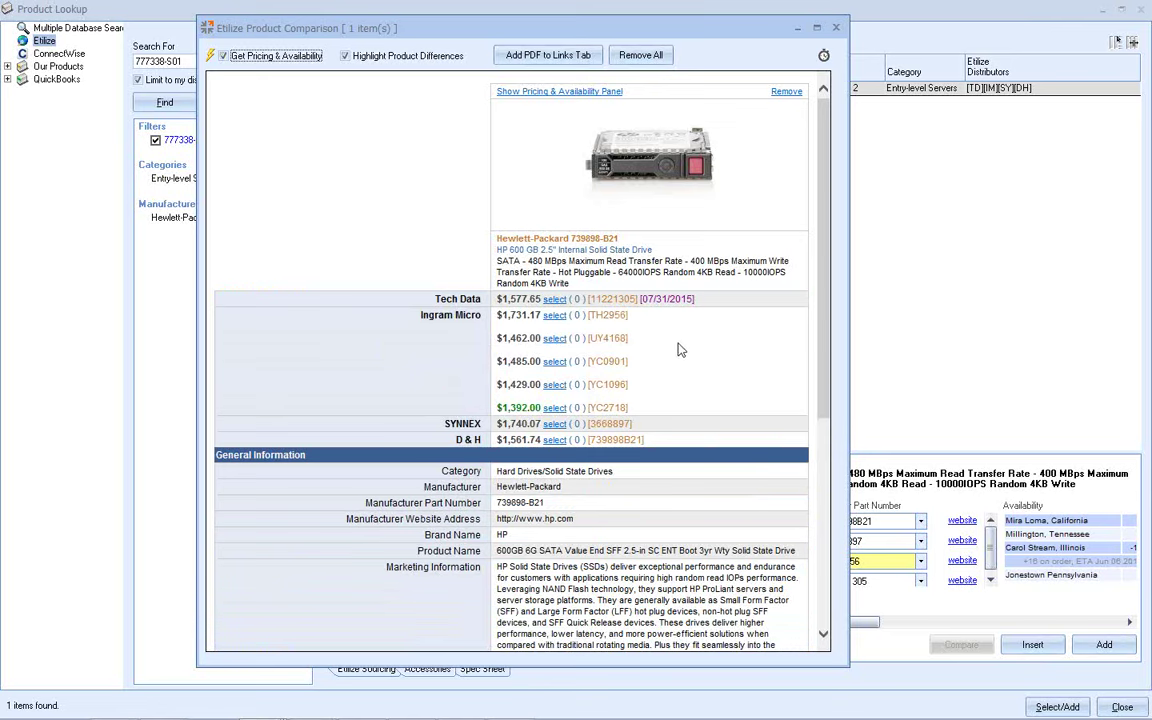
Open the Ingram Micro website from the UY4168 part number, then return to the product comparison.
left_click(610, 341)
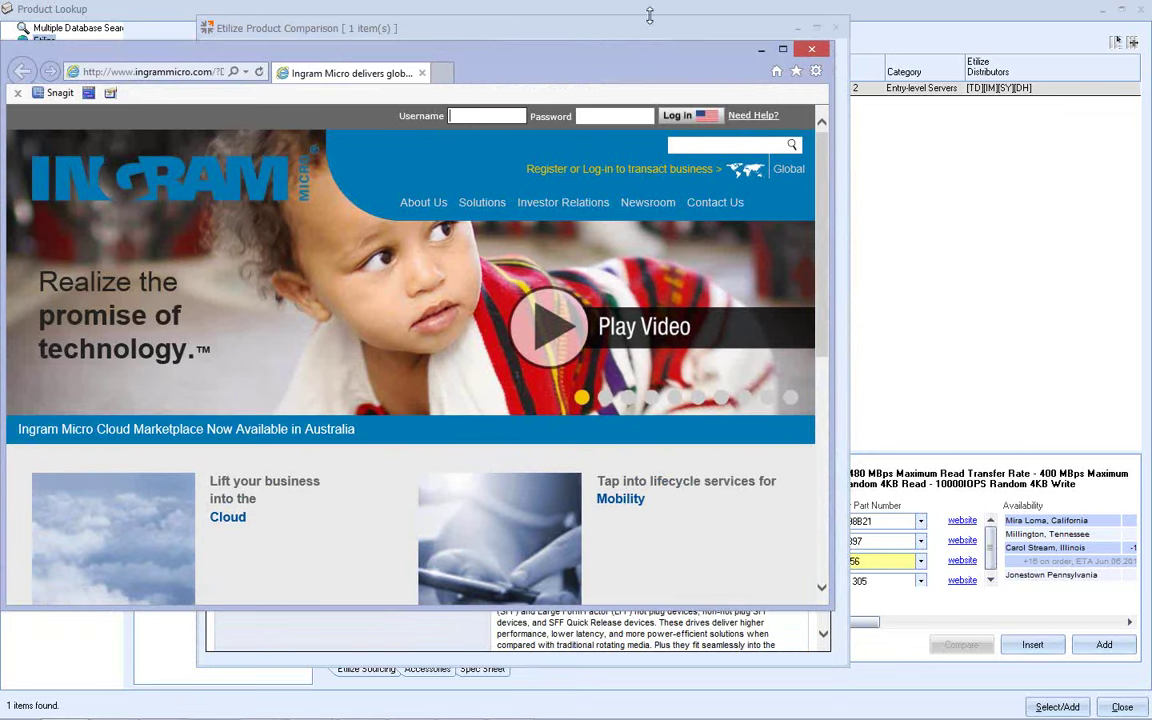
left_click(580, 29)
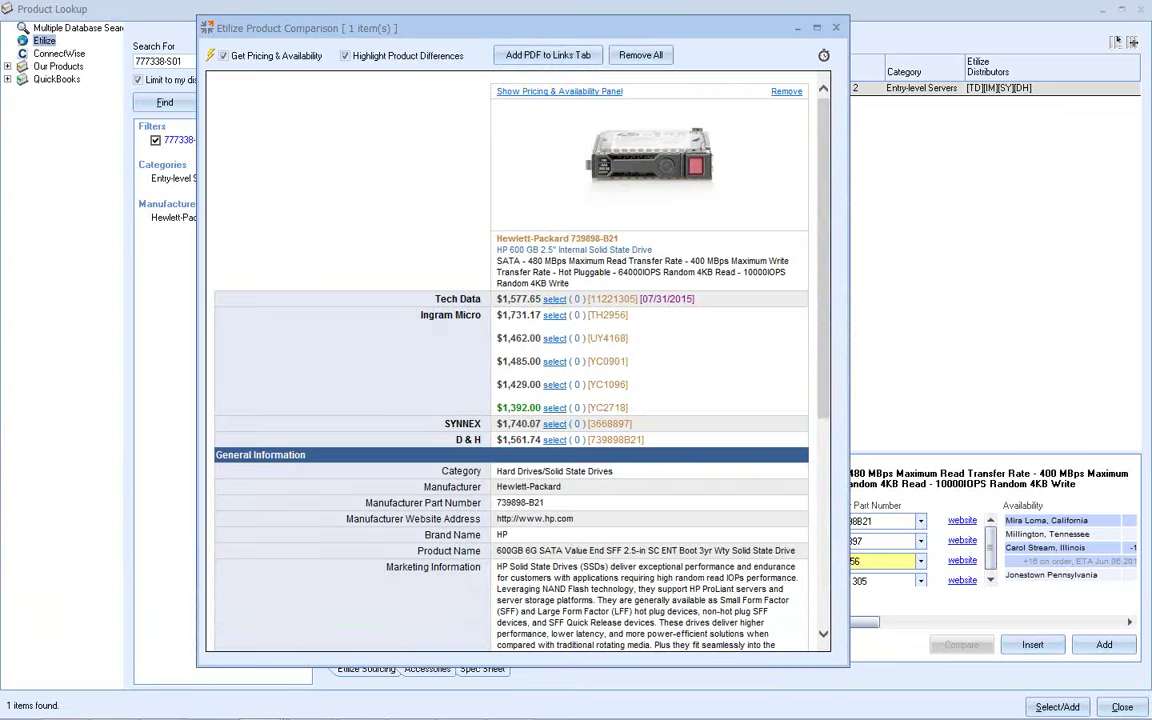